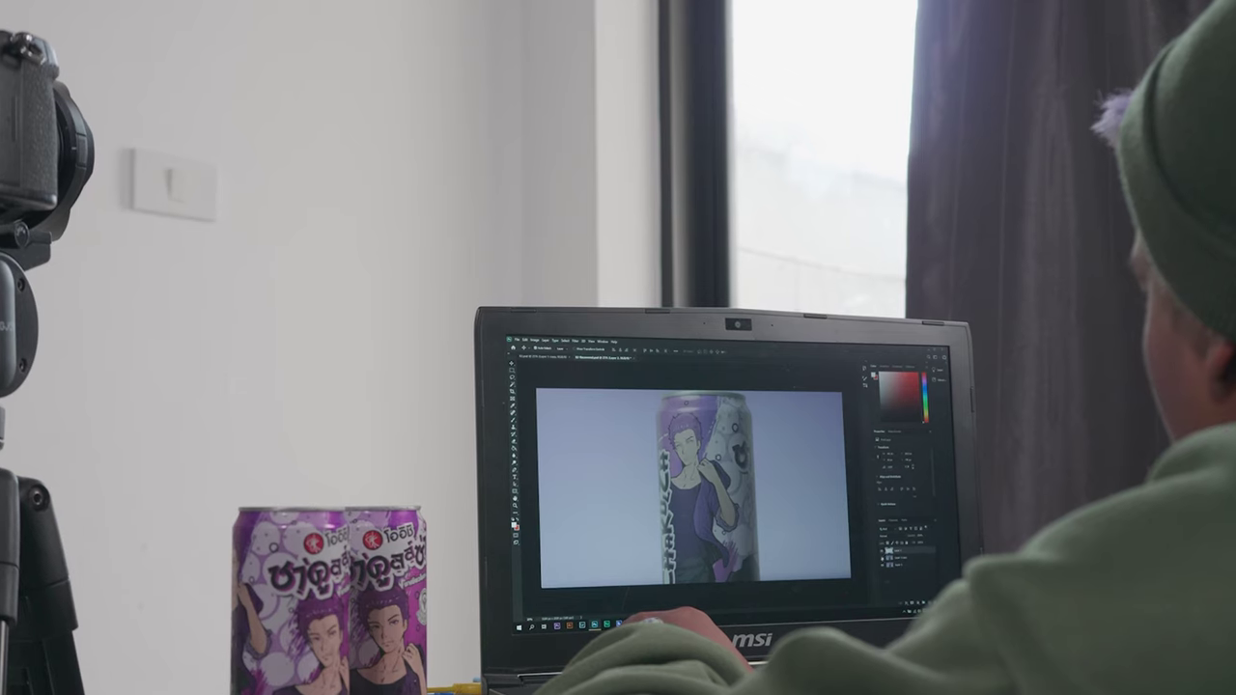
# - Duplicate the can photo's layer in preparation for retouching the character's face
pyautogui.scroll(4, 691, 425)
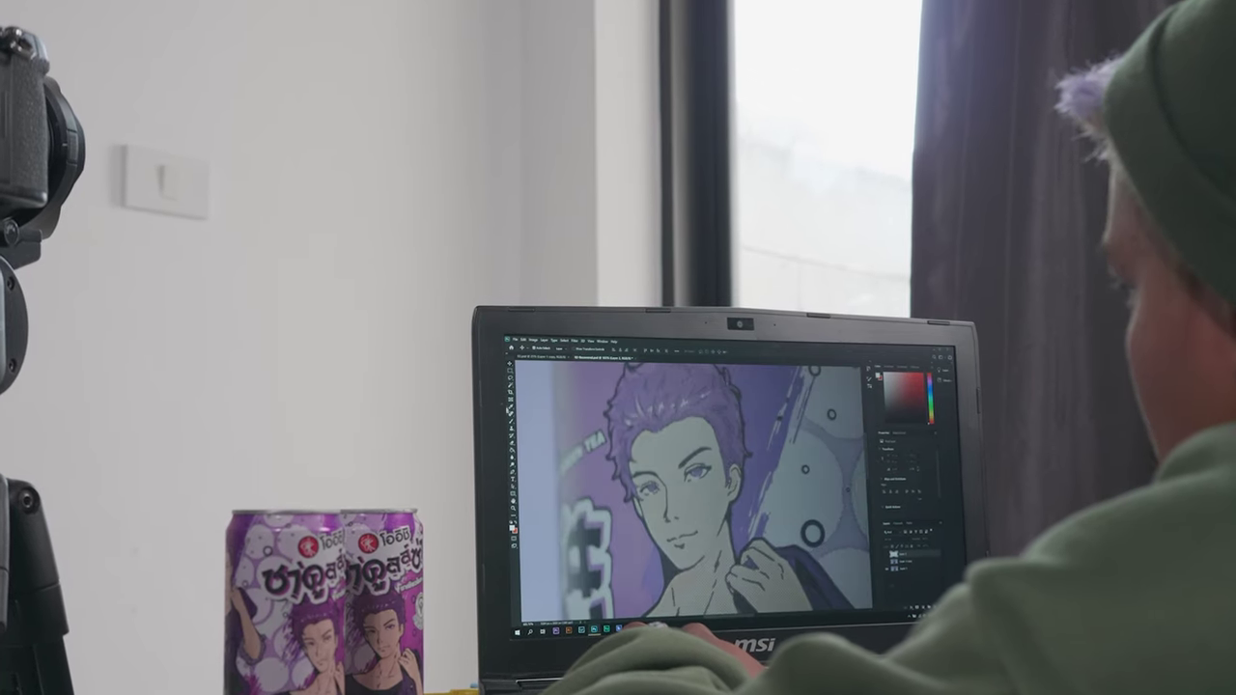
pyautogui.click(531, 425)
pyautogui.scroll(2, 674, 478)
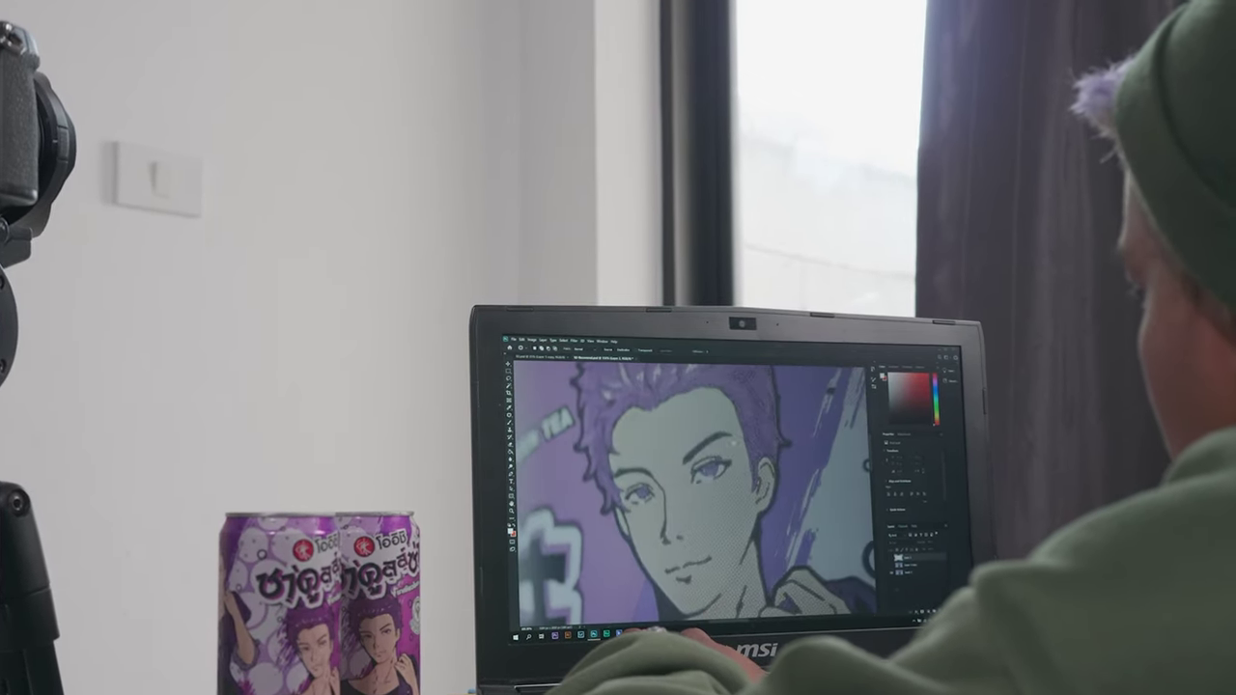
pyautogui.click(896, 576)
pyautogui.click(897, 577)
pyautogui.click(912, 577)
pyautogui.hotkey('ctrl', 'j')
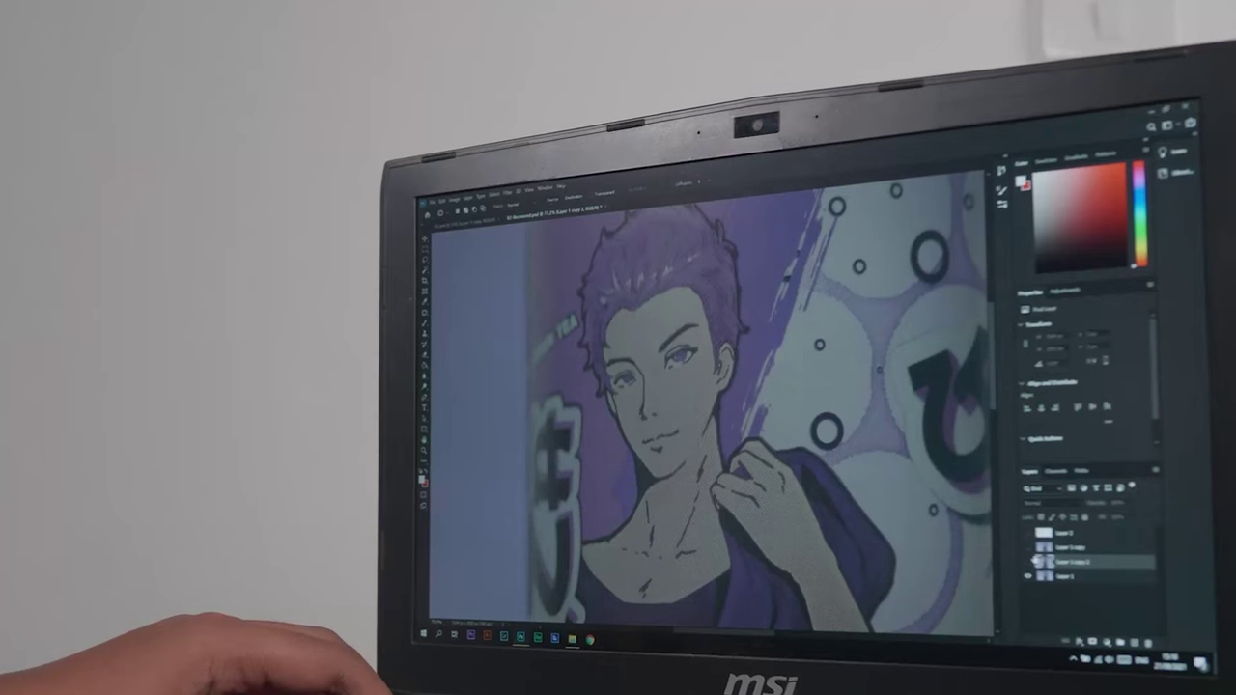
# - Toggle the visibility of the photo layer copies to compare the original and retouched faces
pyautogui.click(1029, 563)
pyautogui.click(1030, 562)
pyautogui.click(1029, 562)
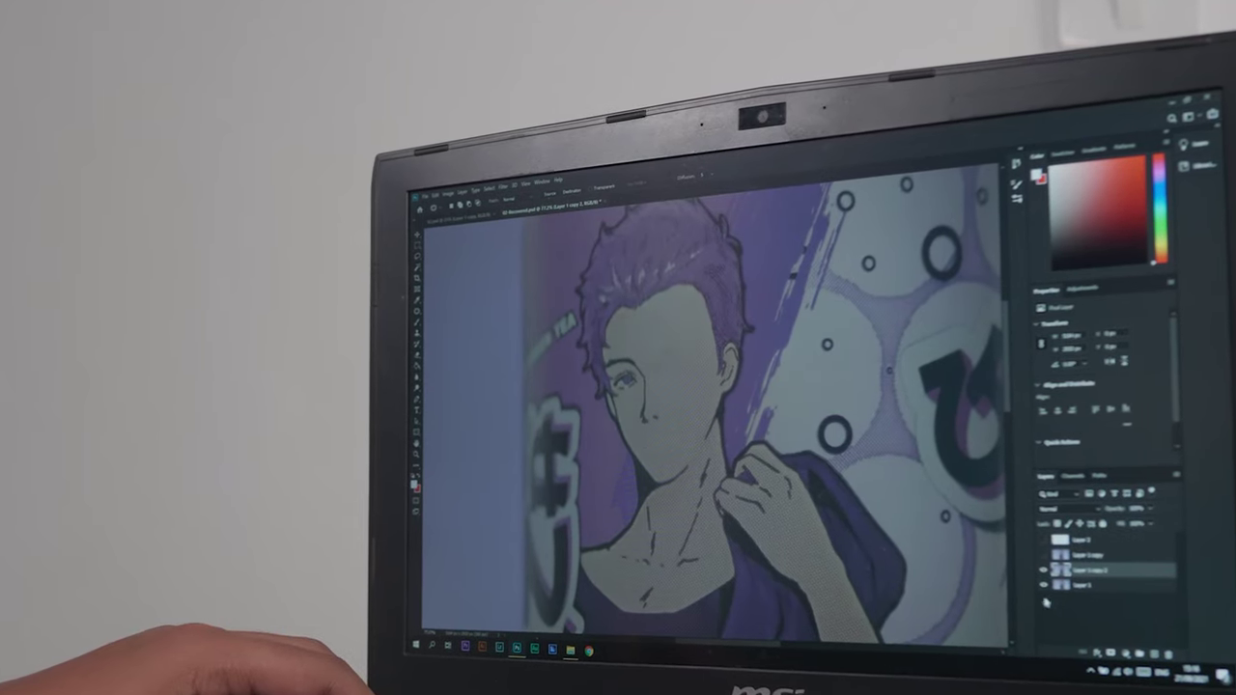
pyautogui.click(1044, 571)
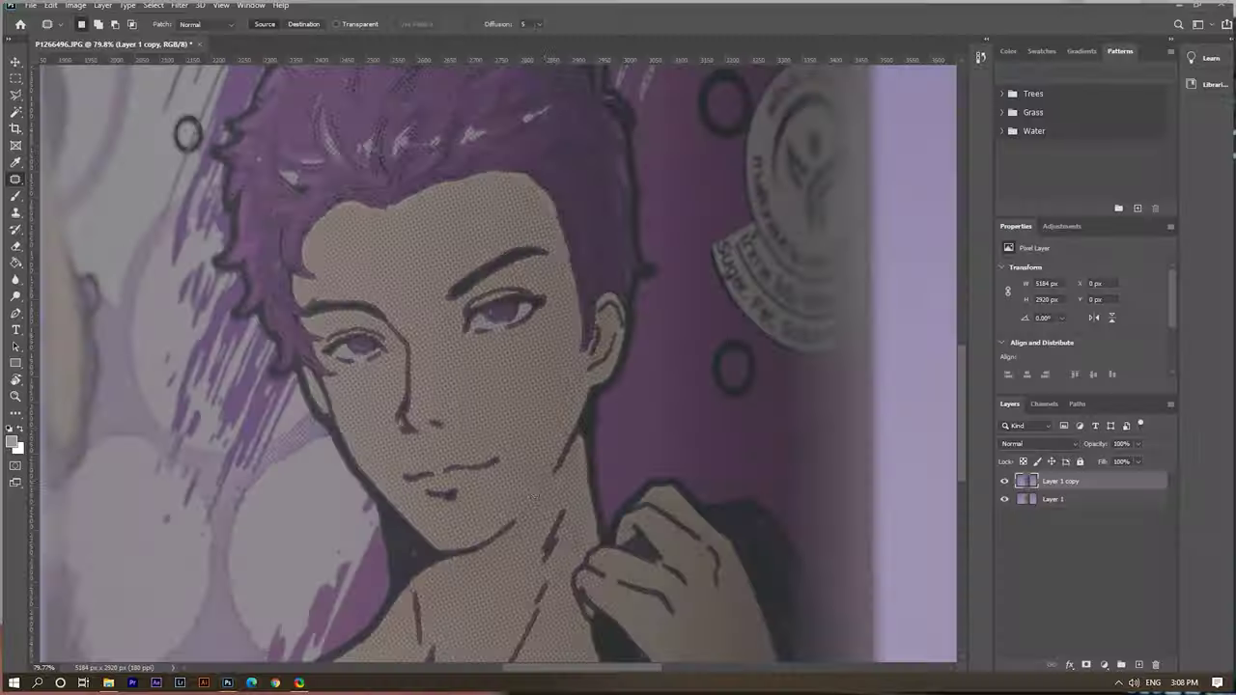
pyautogui.scroll(3, 615, 425)
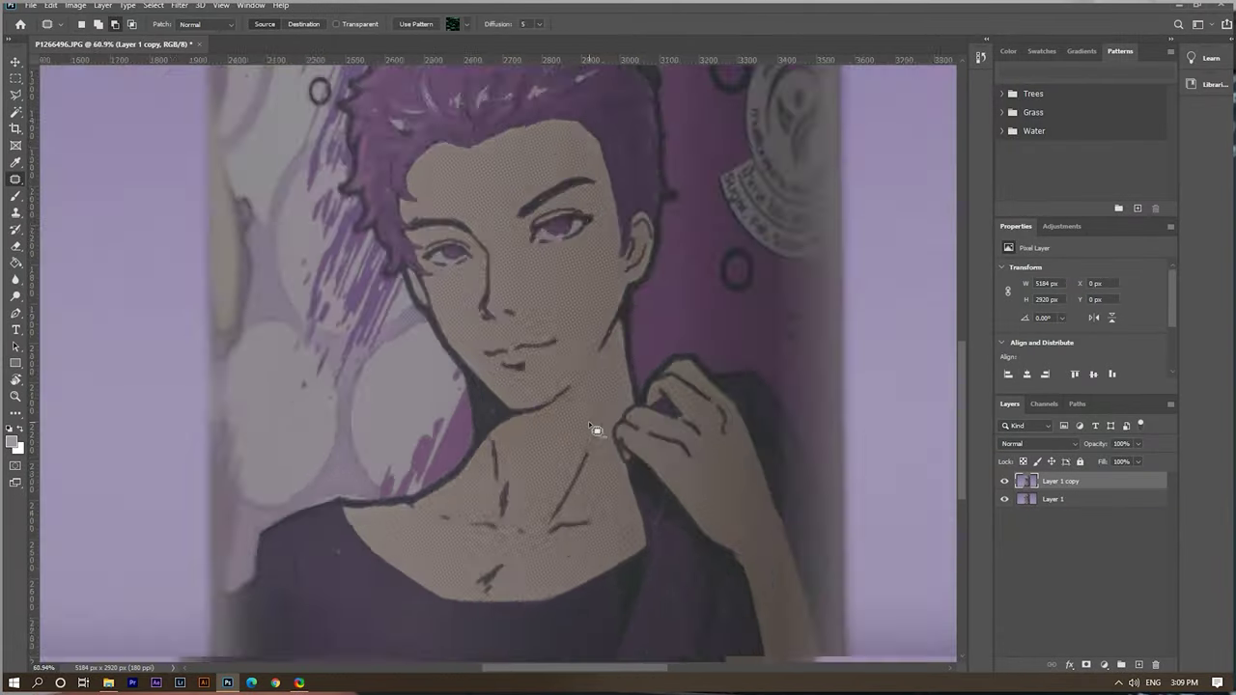
pyautogui.scroll(5, 570, 415)
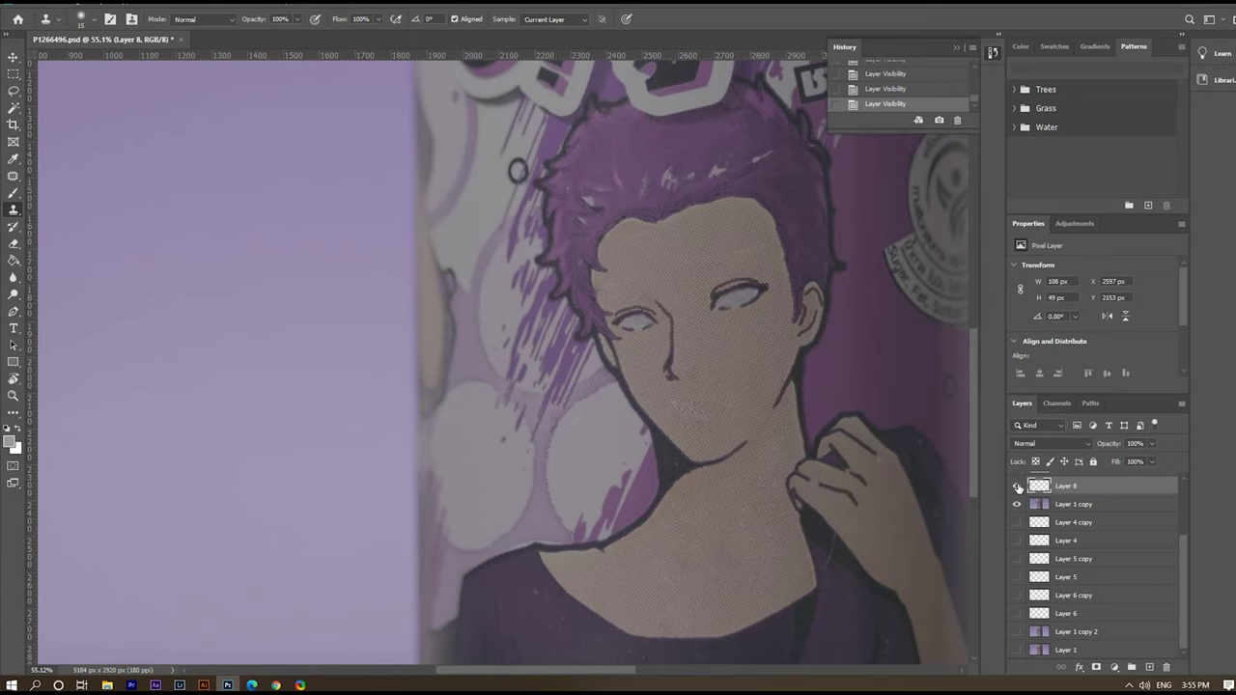
# - Reshape the isolated dark facial stroke on Layer 8 with Free Transform and clean its edge with the Eraser
pyautogui.scroll(4, 731, 417)
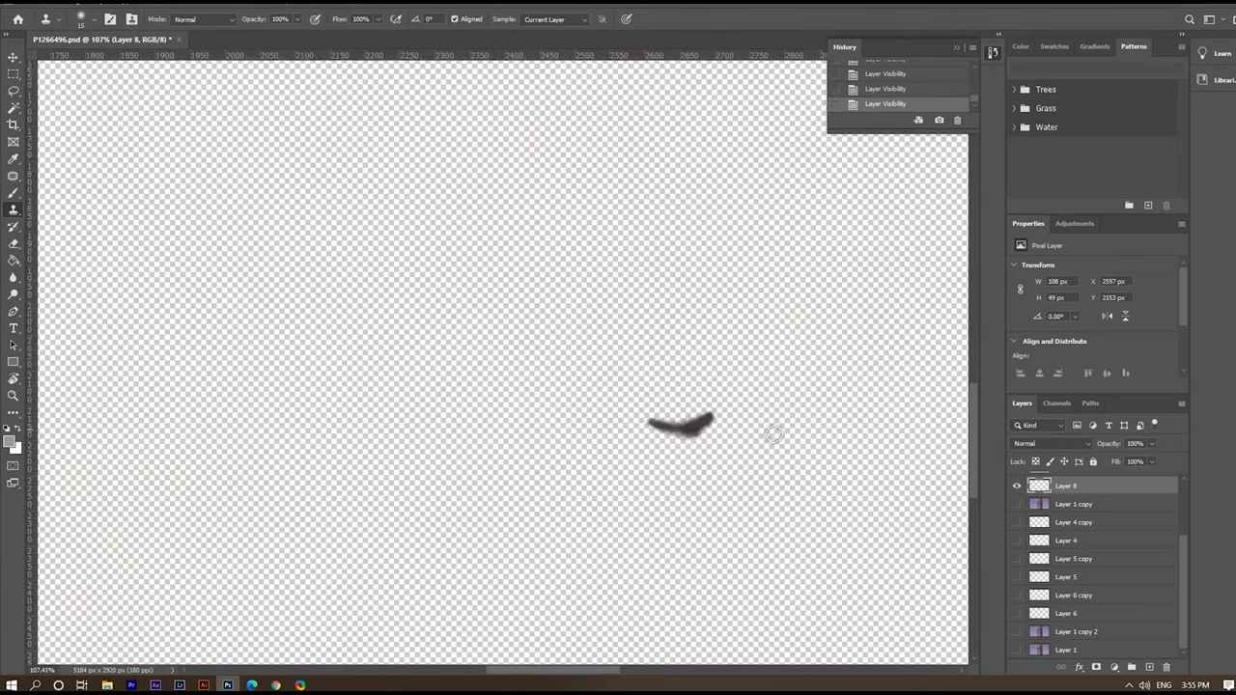
pyautogui.scroll(3, 776, 433)
pyautogui.hotkey('ctrl', 't')
pyautogui.press('Return')
pyautogui.press('e')
pyautogui.moveTo(630, 394); pyautogui.dragTo(591, 410)
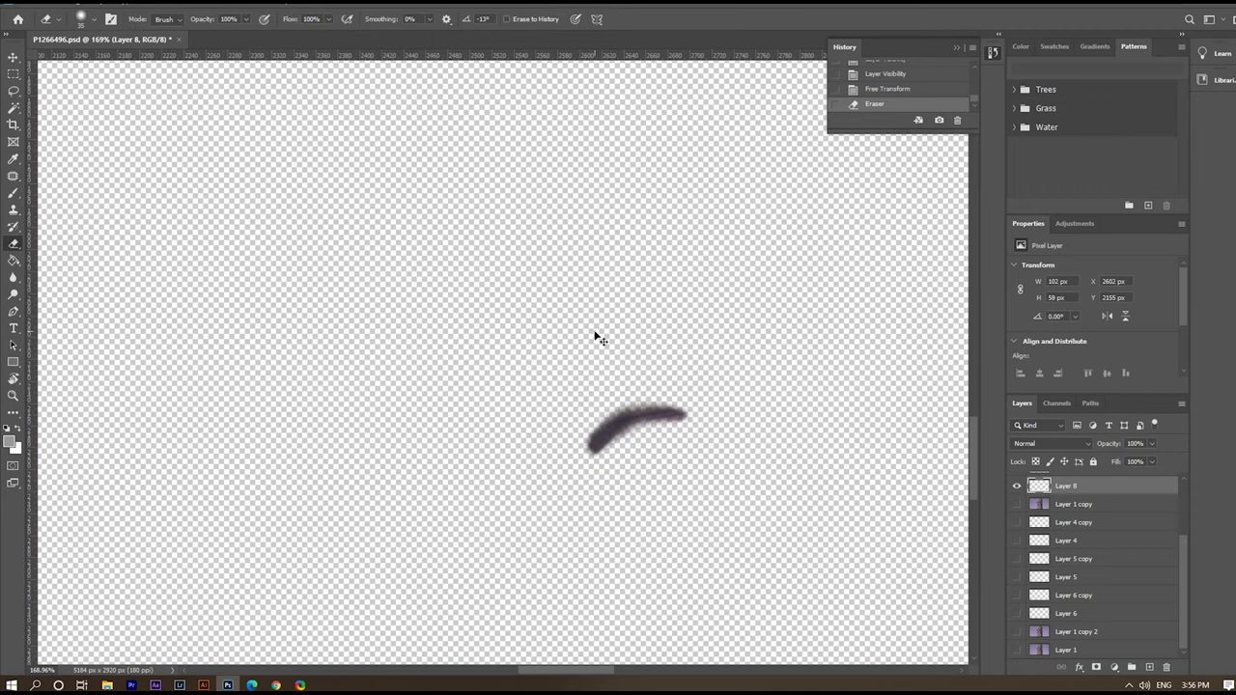
# - Save the isolated stroke as a separate PNG image named 03
pyautogui.hotkey('ctrl', 'shift', 's')
pyautogui.click(679, 461)
pyautogui.click(371, 394)
pyautogui.click(265, 612)
pyautogui.write('03')
pyautogui.press('Return')
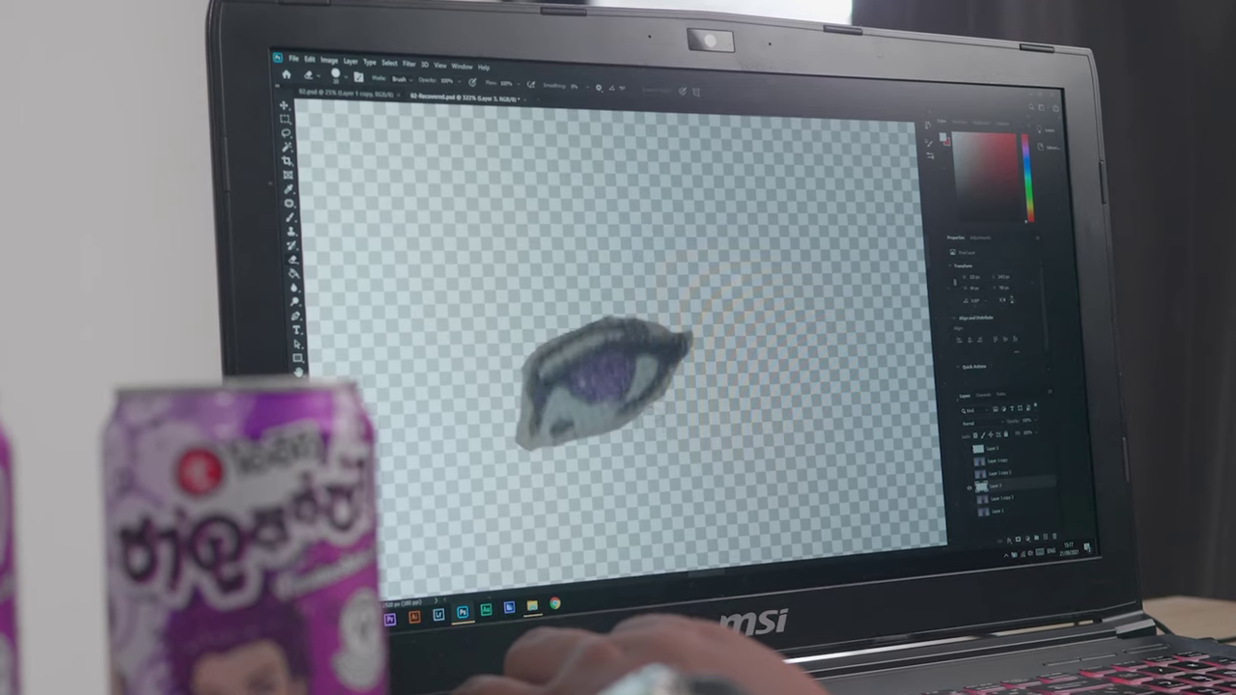
# - Erase the leftover skin around the isolated eye and around the dark facial line on the transparent layers
pyautogui.scroll(-10, 555, 362)
pyautogui.scroll(11, 555, 362)
pyautogui.moveTo(520, 386); pyautogui.dragTo(515, 430)
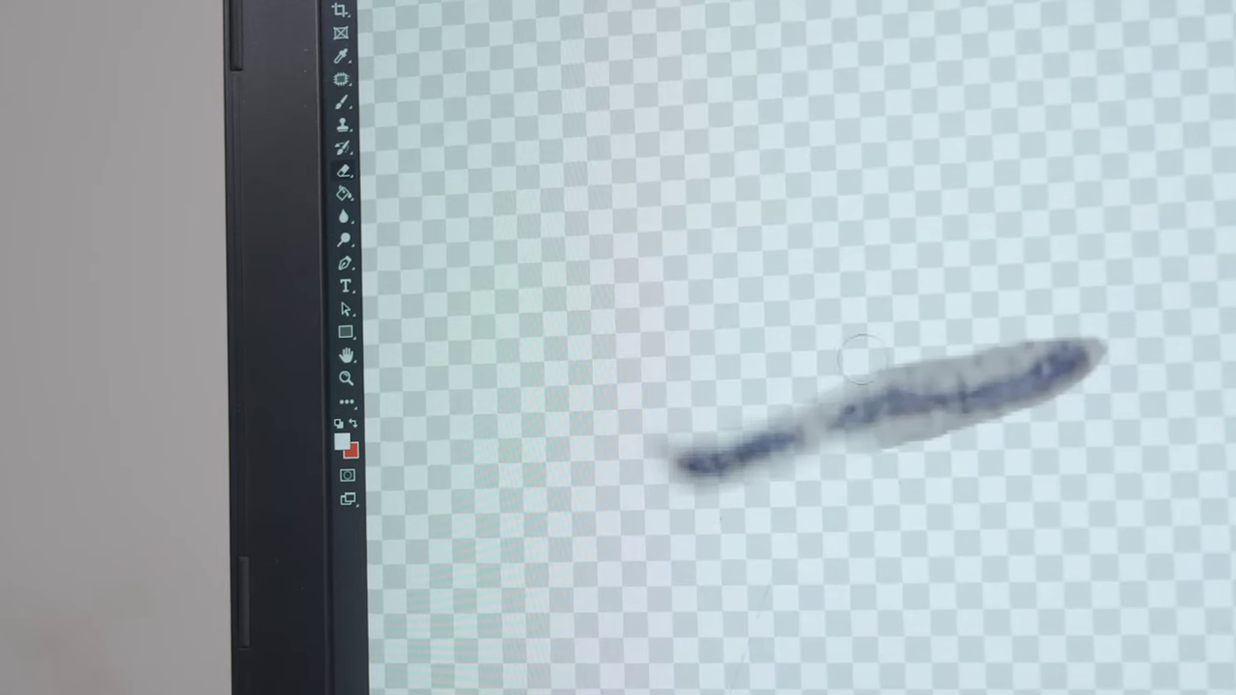
pyautogui.moveTo(862, 360); pyautogui.dragTo(1087, 318)
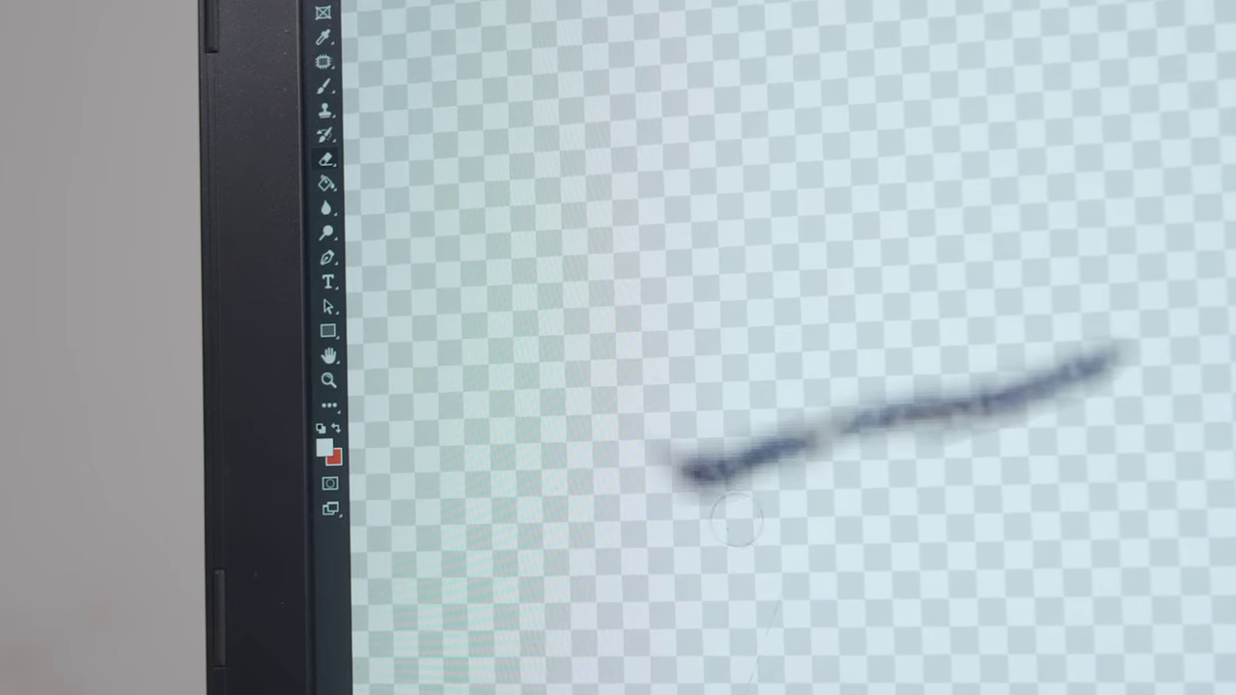
pyautogui.scroll(-3, 884, 471)
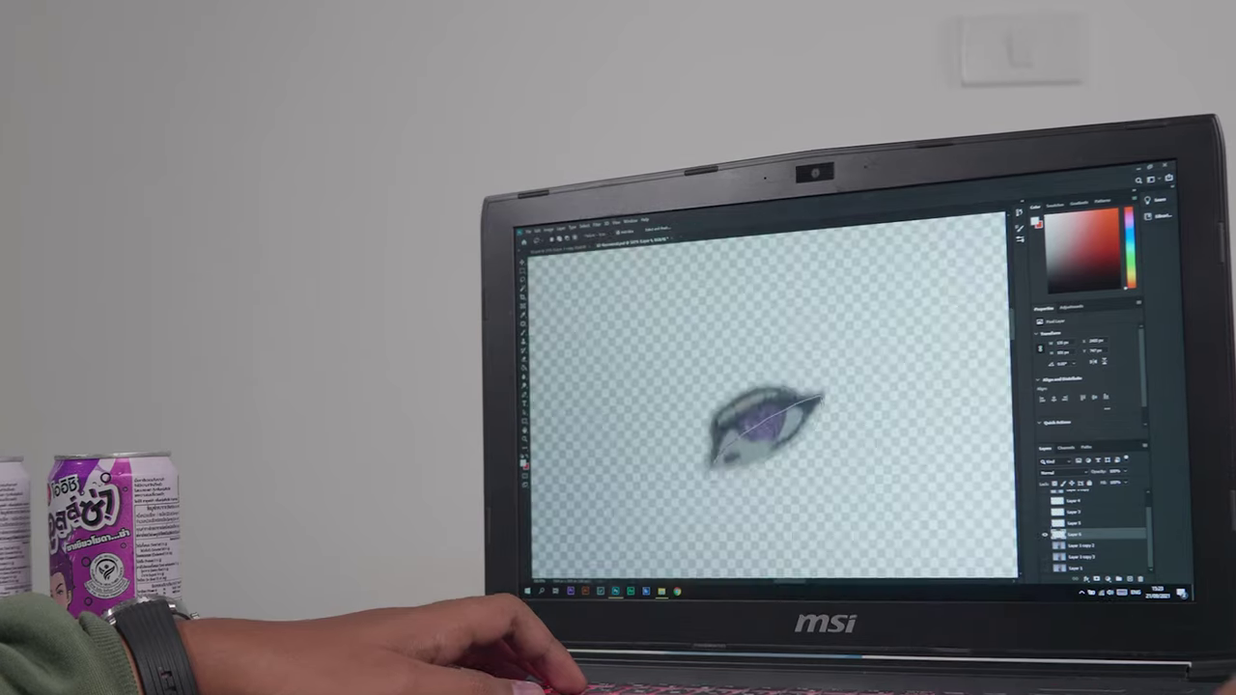
# - Cut the lassoed part of the eye onto a new layer and shift it slightly, and begin saving it as a separate file
pyautogui.moveTo(821, 396); pyautogui.dragTo(716, 462)
pyautogui.hotkey('ctrl', 'shift', 'j')
pyautogui.press('v')
pyautogui.moveTo(784, 435)
pyautogui.mouseDown()
pyautogui.moveTo(796, 473)
pyautogui.moveTo(793, 422)
pyautogui.mouseUp()
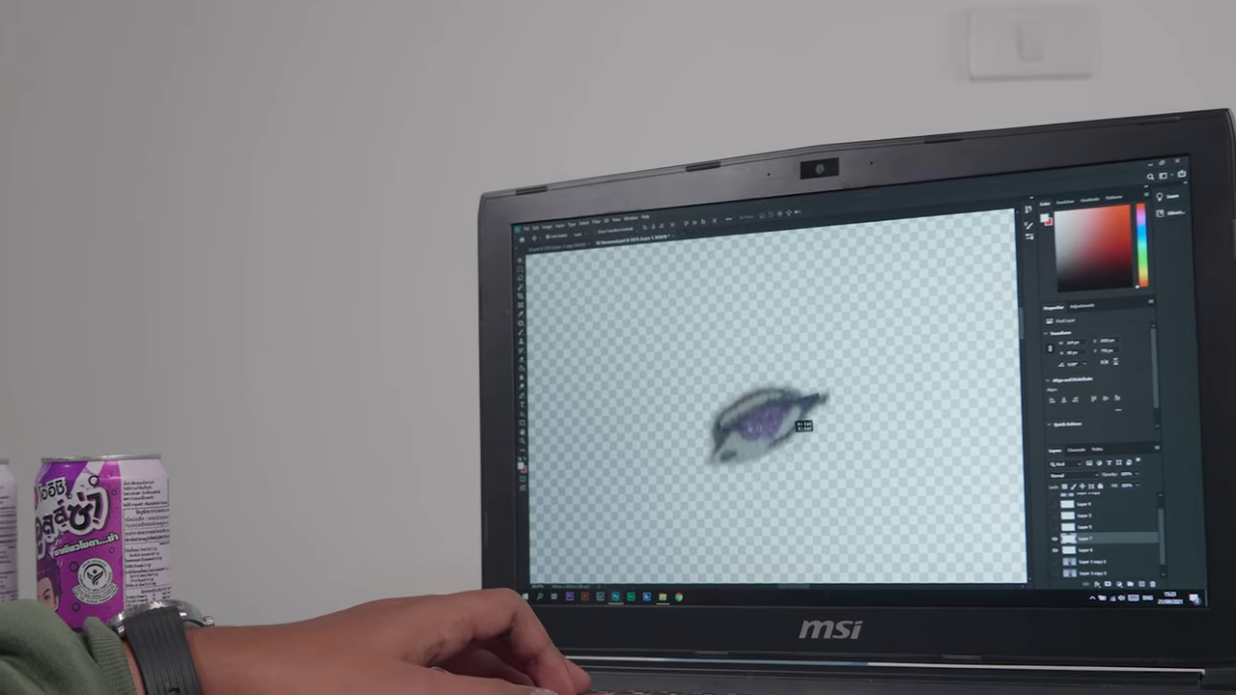
pyautogui.hotkey('ctrl', 'shift', 's')
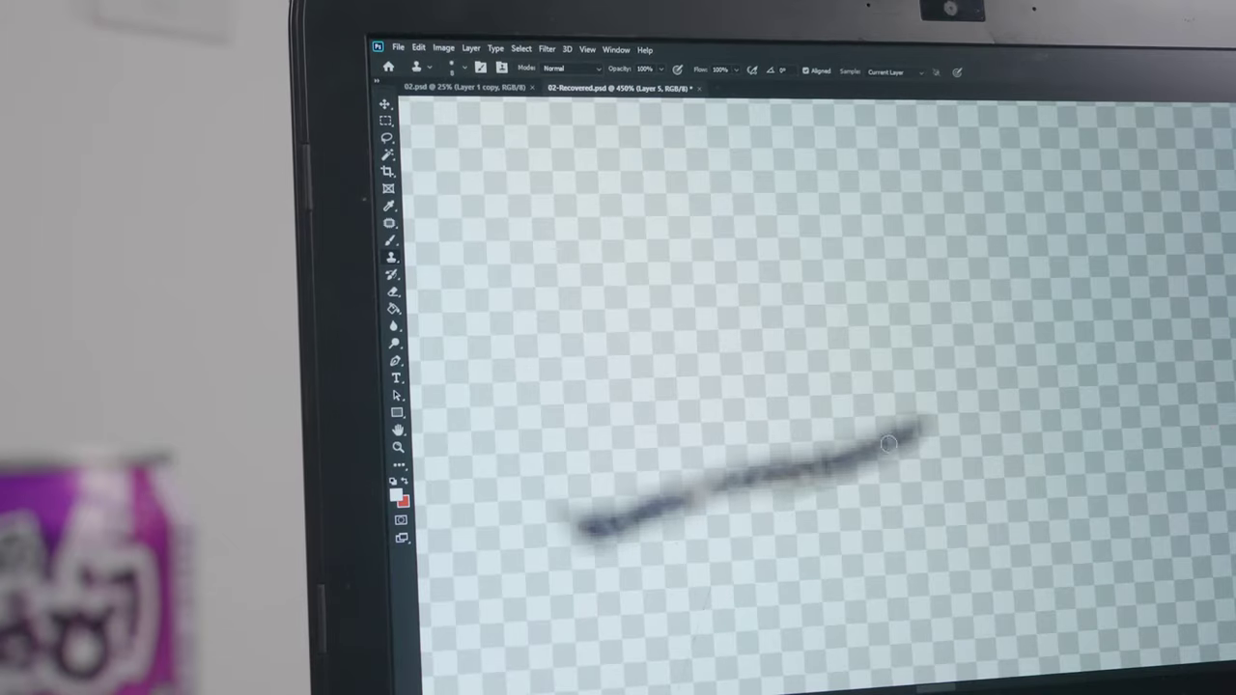
# - Extend the dark line on Layer 5 into a pointed tip with the Clone Stamp, adding a short stroke beneath it
pyautogui.moveTo(889, 443); pyautogui.dragTo(914, 428)
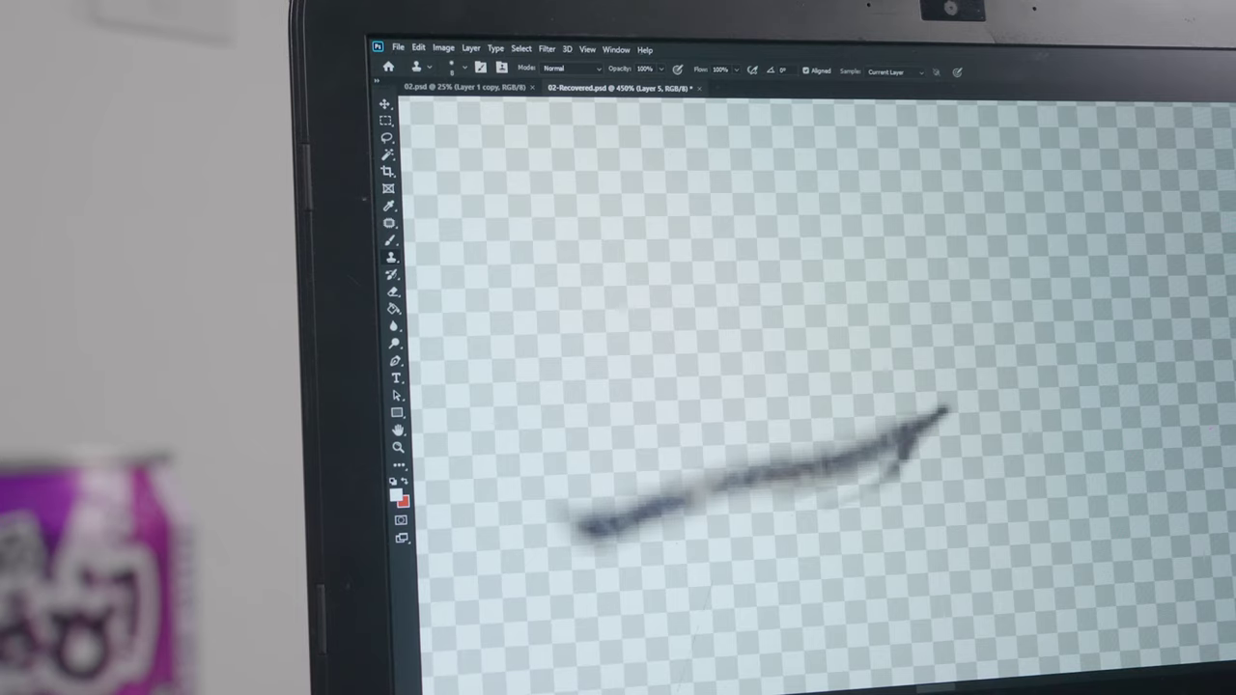
pyautogui.scroll(-4, 956, 454)
pyautogui.scroll(2, 971, 454)
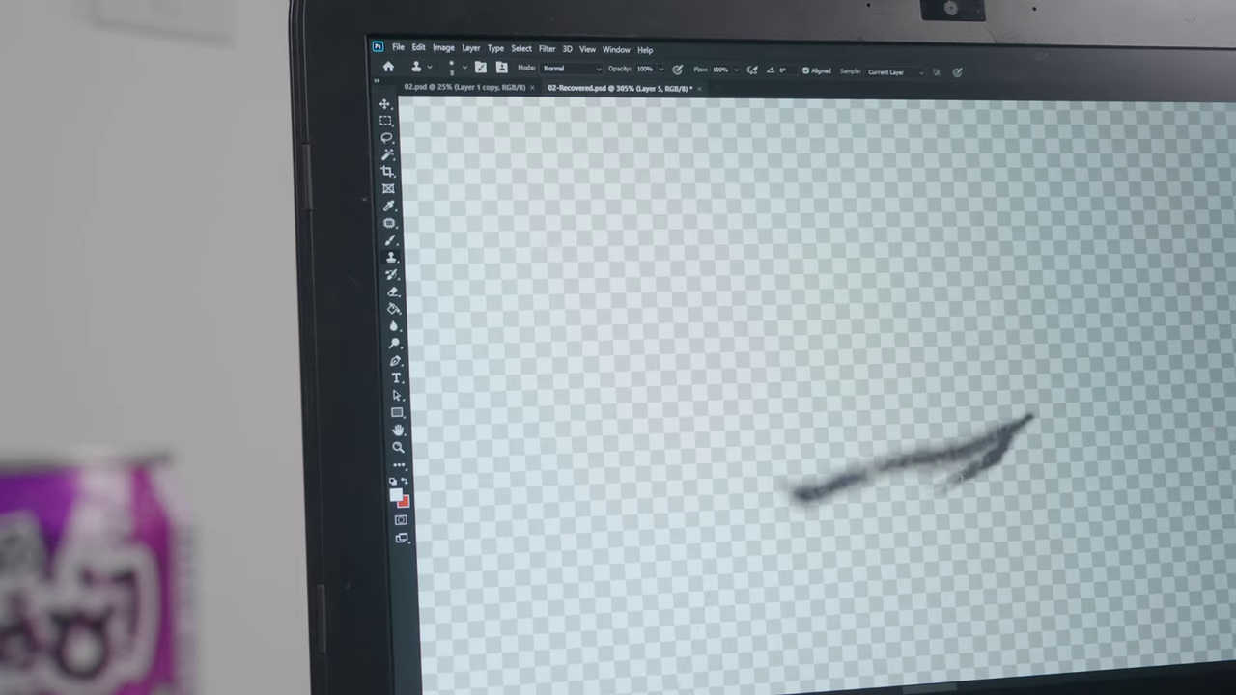
pyautogui.scroll(-3, 966, 475)
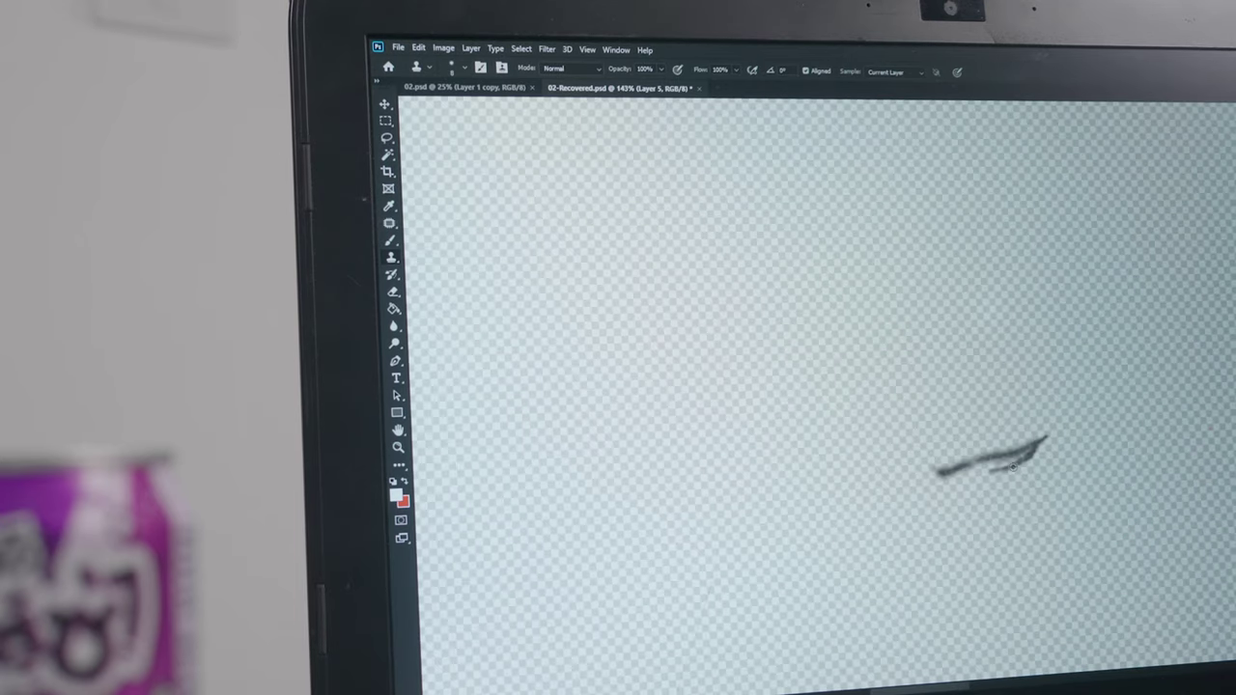
pyautogui.scroll(-2, 1012, 468)
pyautogui.scroll(3, 820, 306)
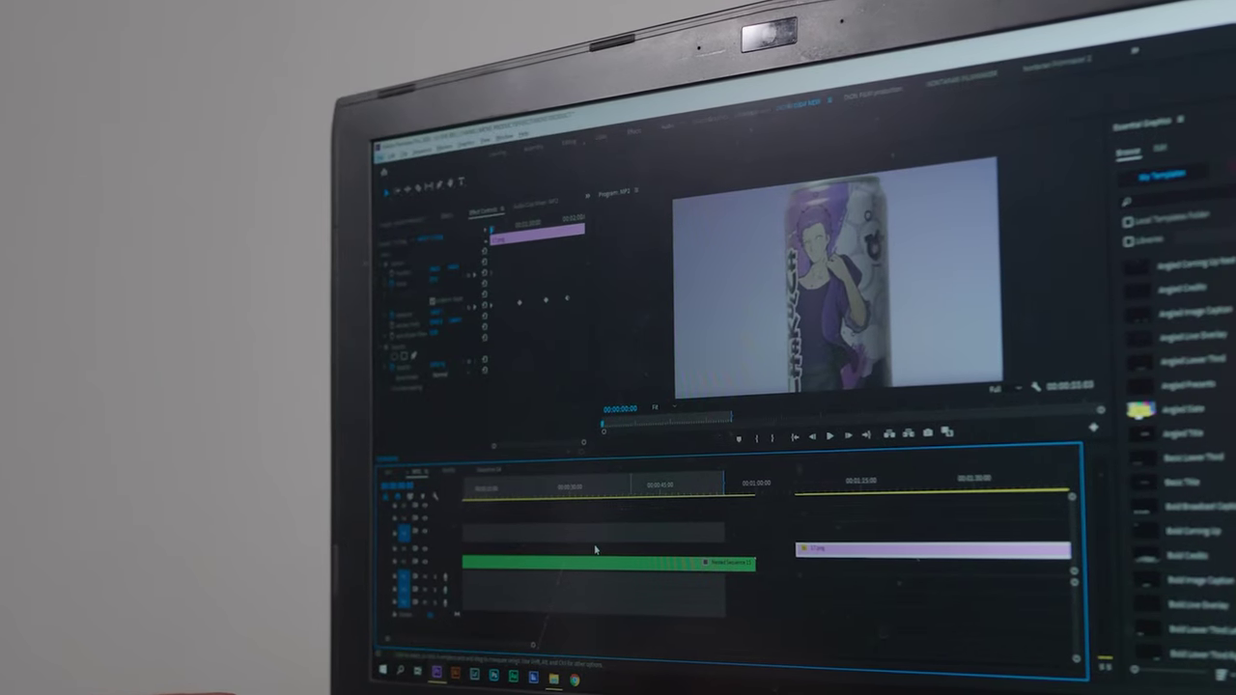
# - In Premiere Pro's MP sequence, split the V2 overlay clip shortly before two seconds and delete the piece before the split
pyautogui.click(482, 490)
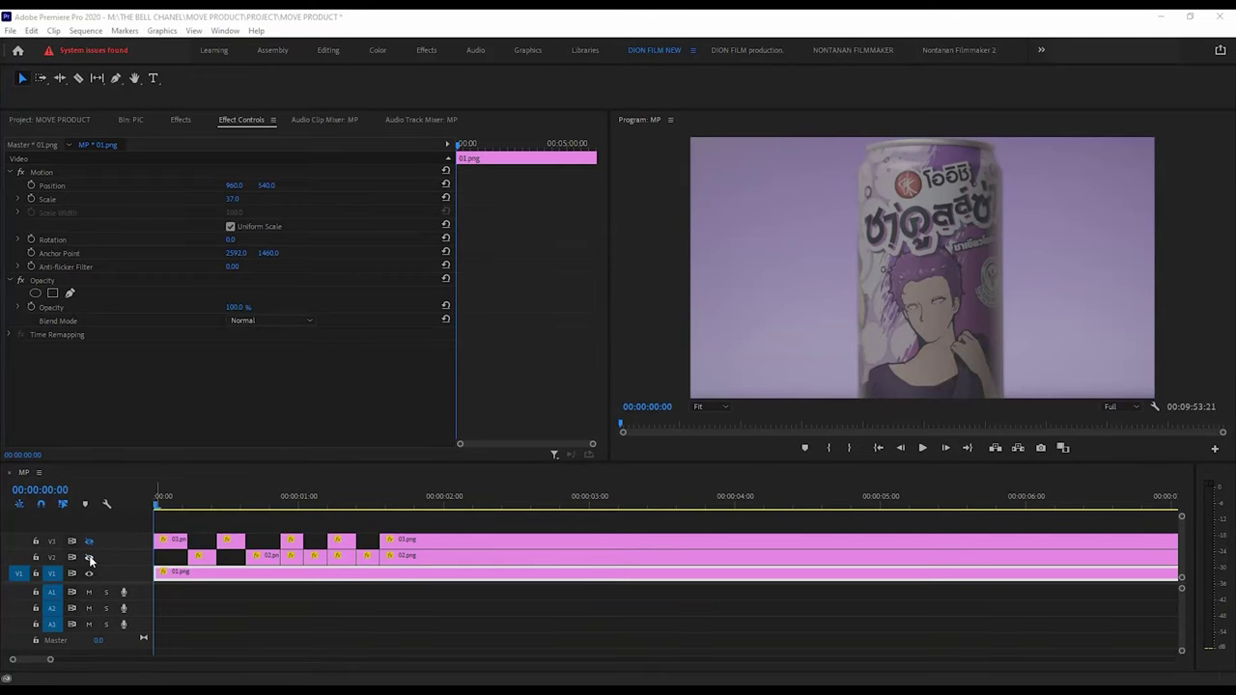
pyautogui.click(224, 578)
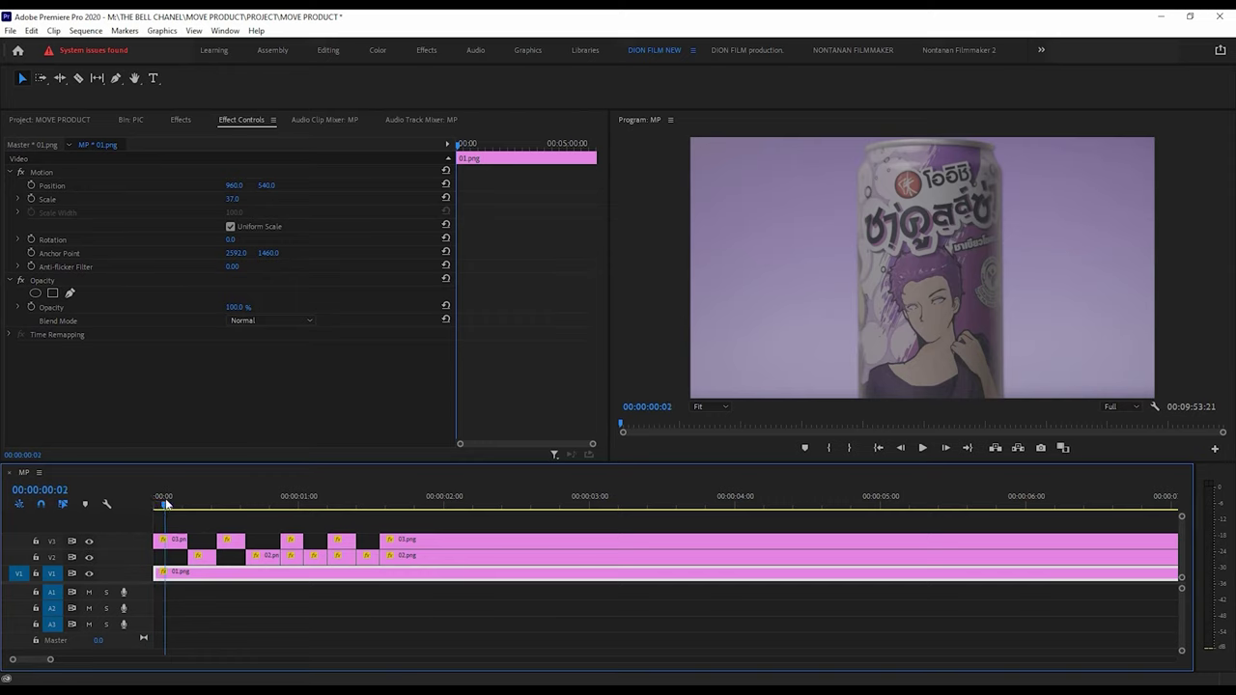
pyautogui.moveTo(196, 514); pyautogui.dragTo(416, 553)
pyautogui.click(416, 558)
pyautogui.press('v')
pyautogui.click(396, 563)
pyautogui.press('Delete')
# - Split the V3 overlay clip just after two seconds and delete the segment before the split
pyautogui.moveTo(403, 507); pyautogui.dragTo(491, 517)
pyautogui.click(451, 544)
pyautogui.press('v')
pyautogui.click(430, 542)
pyautogui.press('Delete')
# - Split the V2 and V3 overlay clips between two and three seconds and delete the V3 segment before the split
pyautogui.press('c')
pyautogui.click(543, 557)
pyautogui.click(543, 541)
pyautogui.press('v')
pyautogui.click(512, 540)
pyautogui.press('Delete')
# - Set the scale of the 02.png segment on V2 just before the last split to 45
pyautogui.click(514, 558)
pyautogui.click(242, 199)
pyautogui.write('45')
pyautogui.press('Return')
pyautogui.moveTo(497, 505); pyautogui.dragTo(537, 506)
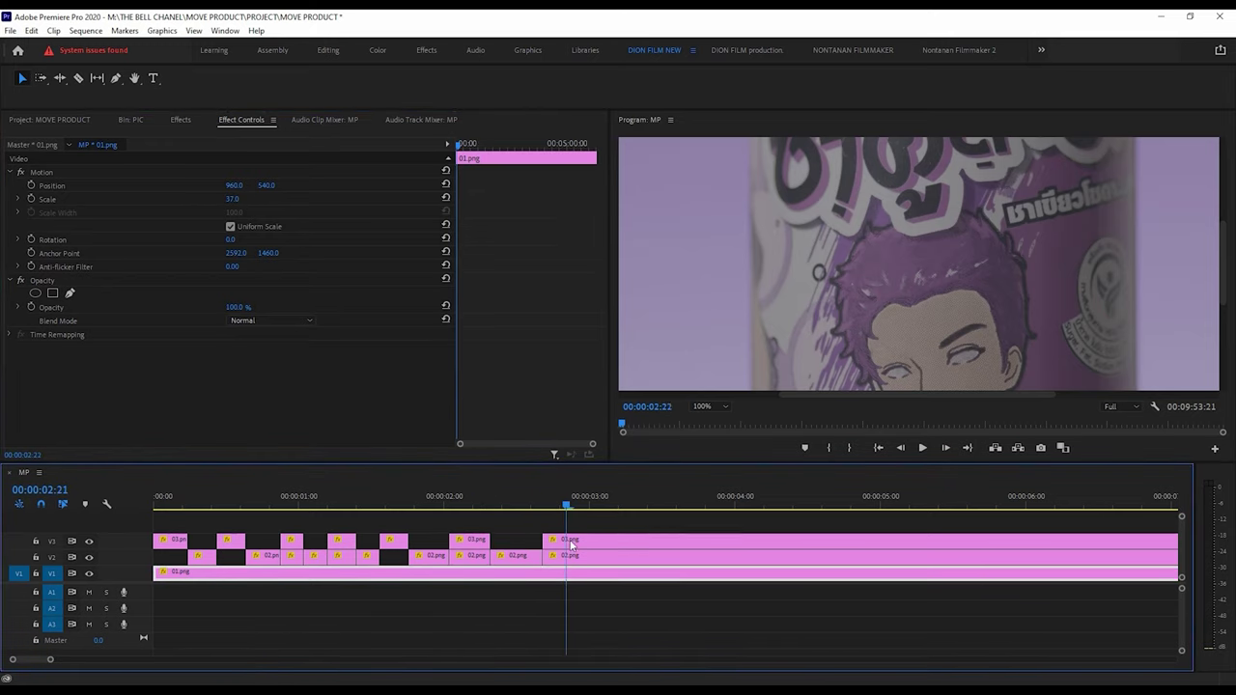
pyautogui.click(512, 556)
pyautogui.click(233, 198)
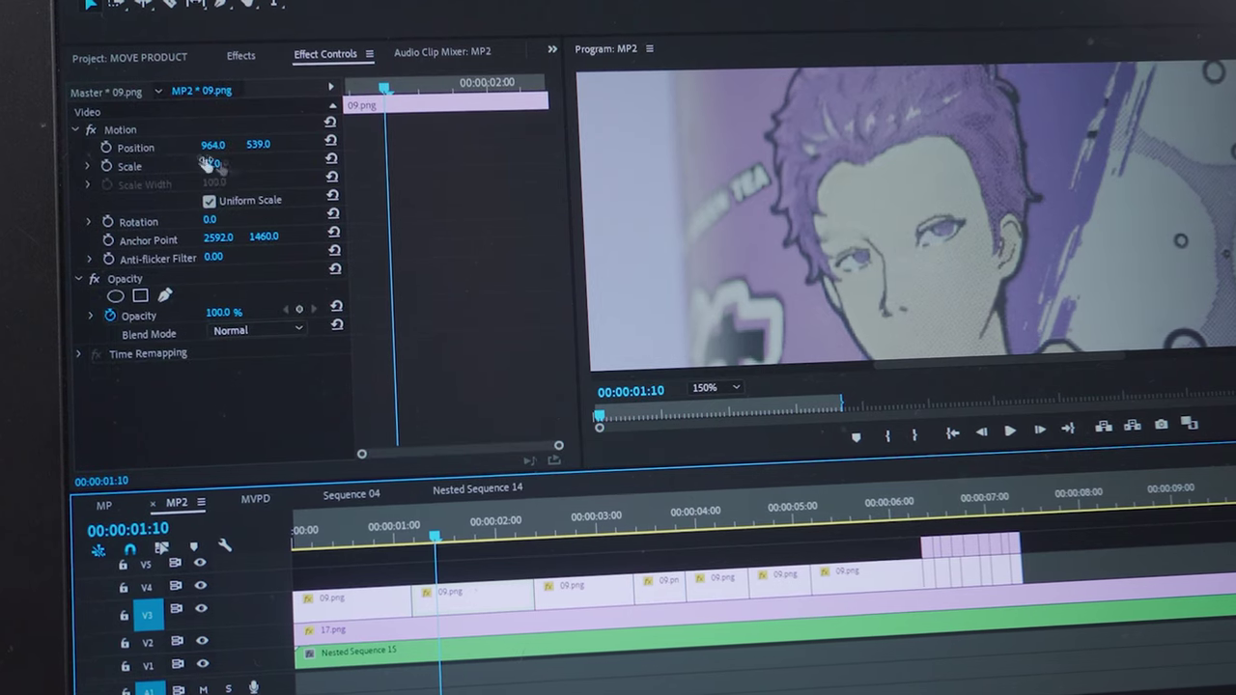
# - Adjust the position of the 09.png clip in the MP2 sequence and scrub the playhead over the face animation
pyautogui.moveTo(258, 145); pyautogui.dragTo(193, 136)
pyautogui.click(350, 543)
pyautogui.moveTo(346, 547); pyautogui.dragTo(406, 546)
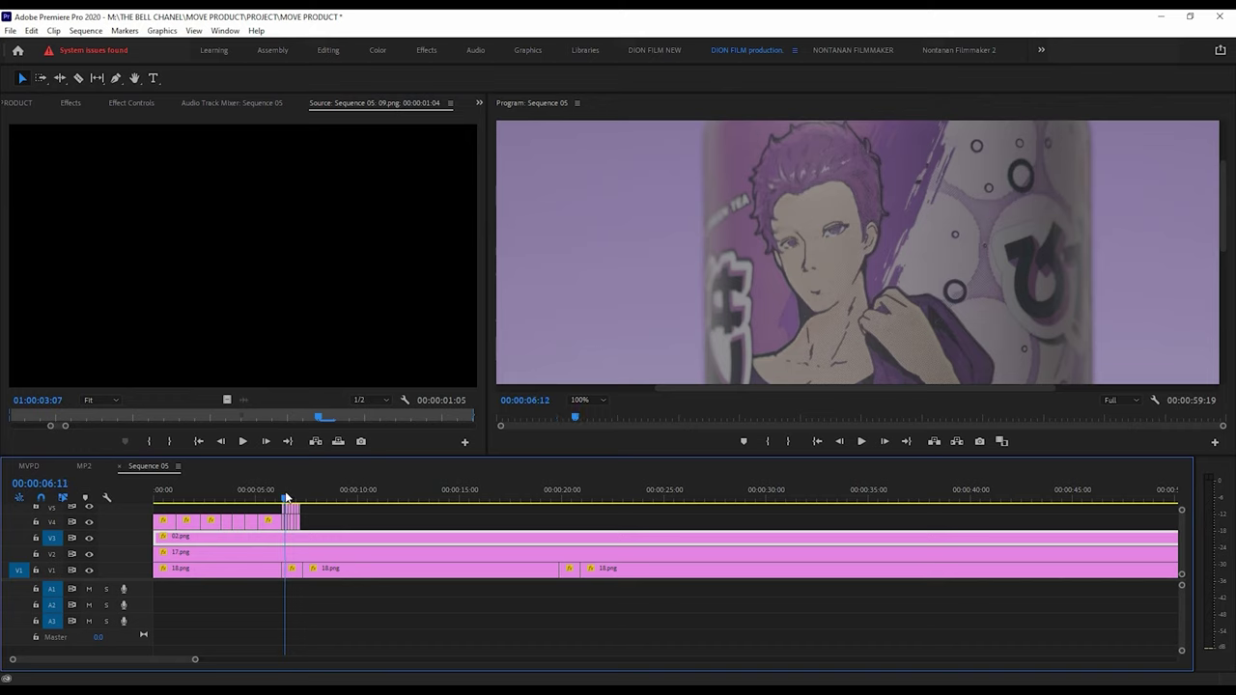
# - Select the 09.png clip on V4 shortly before six seconds in Sequence 05 and show its effect settings
pyautogui.scroll(8, 275, 507)
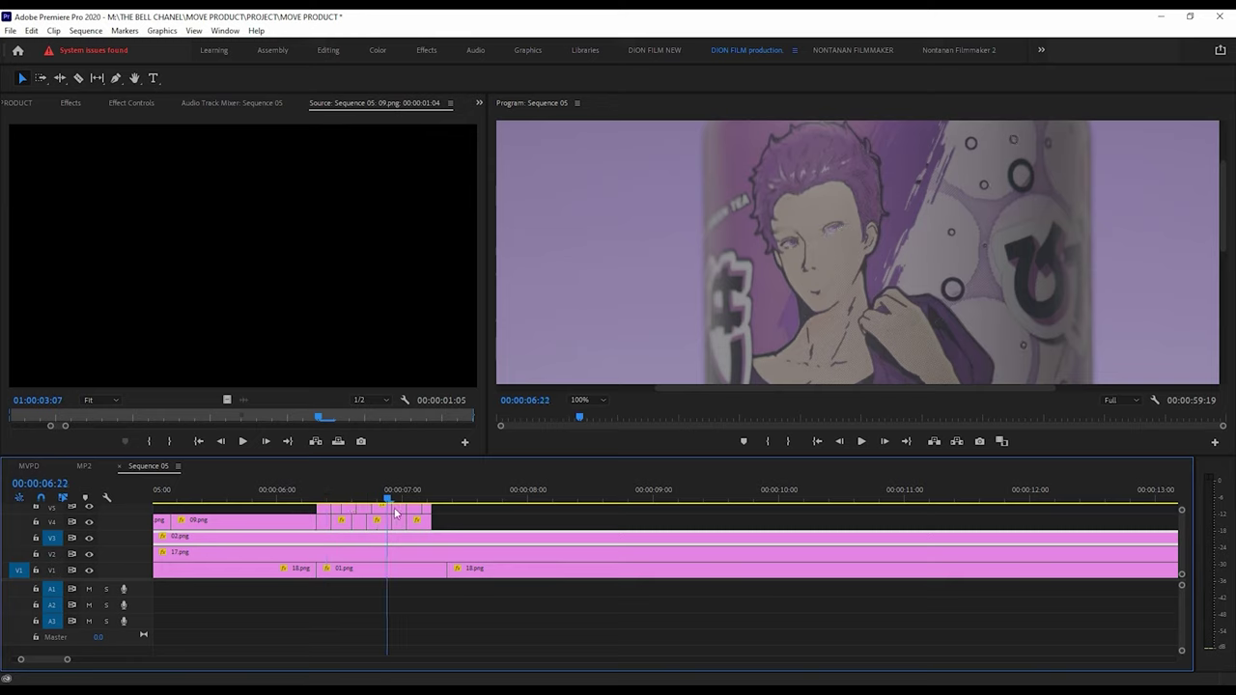
pyautogui.scroll(3, 314, 504)
pyautogui.click(325, 520)
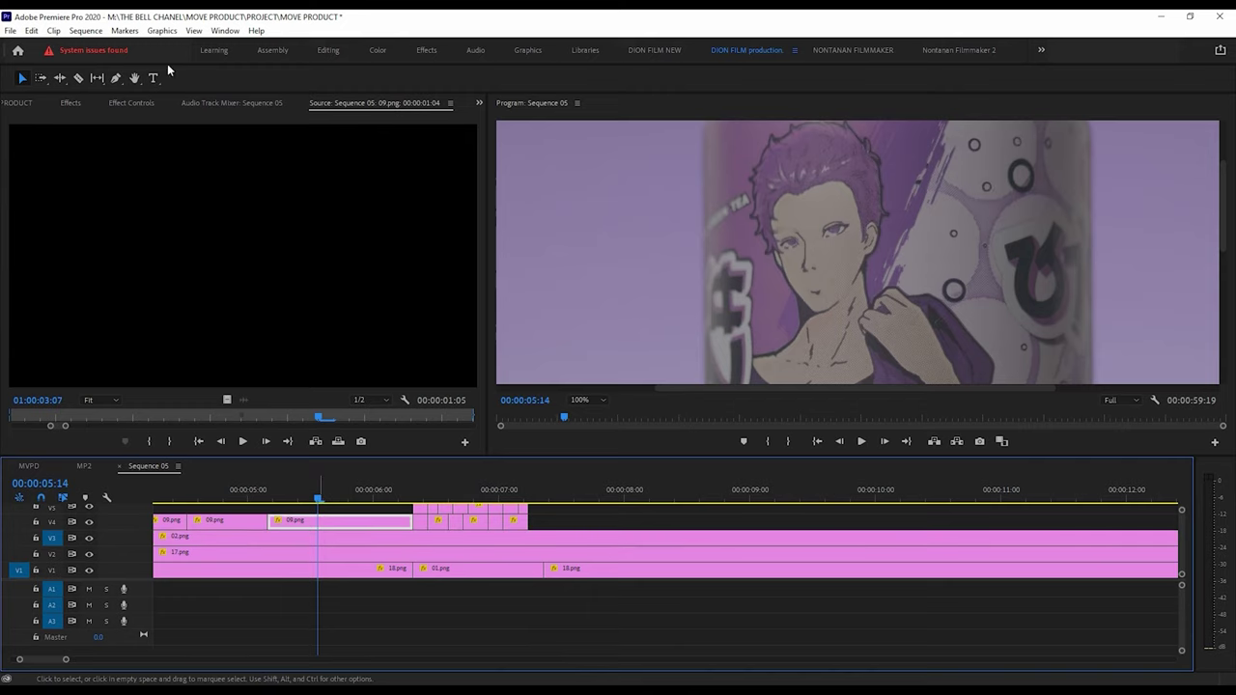
pyautogui.click(132, 103)
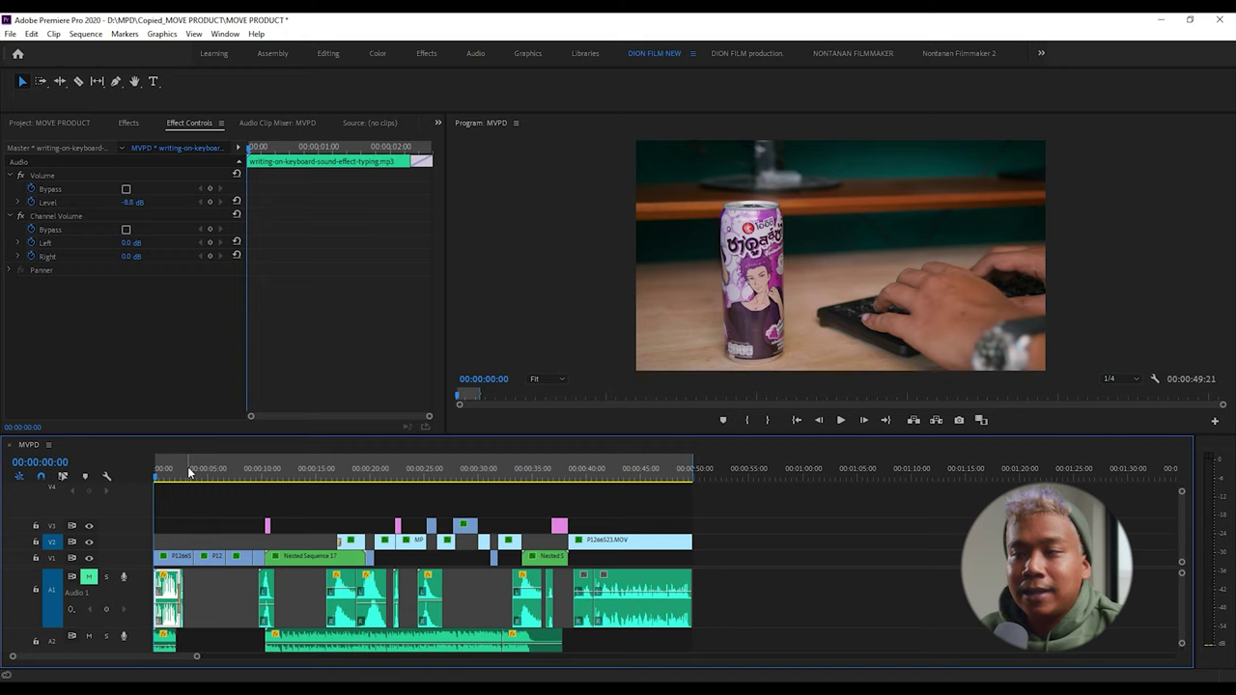
# - Play and scrub the opening can and keyboard shot in the MVPD sequence to review its sound effects
pyautogui.press('space')
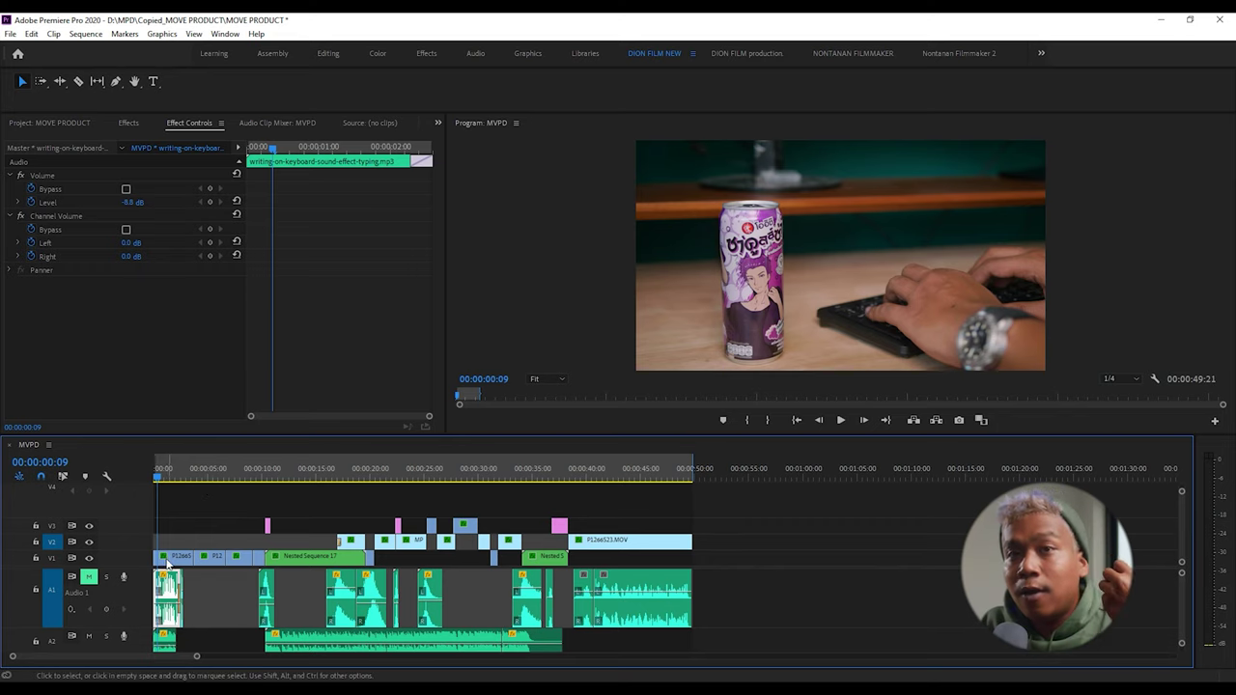
pyautogui.scroll(5, 173, 567)
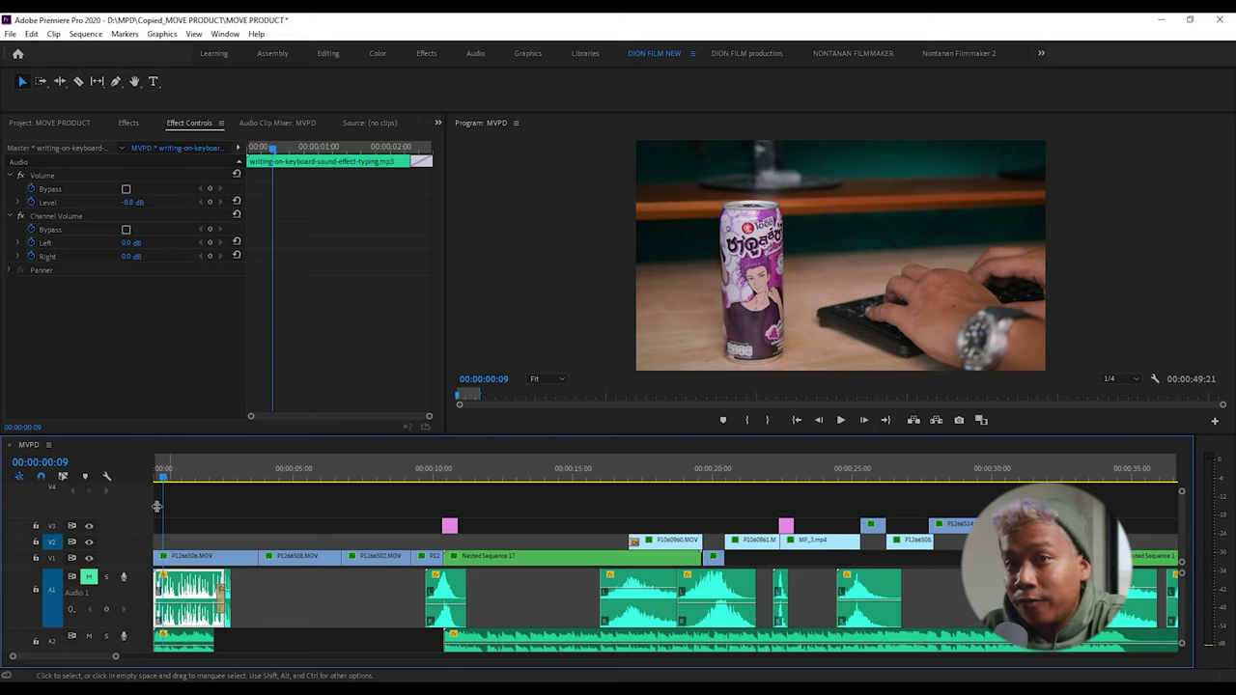
pyautogui.click(160, 471)
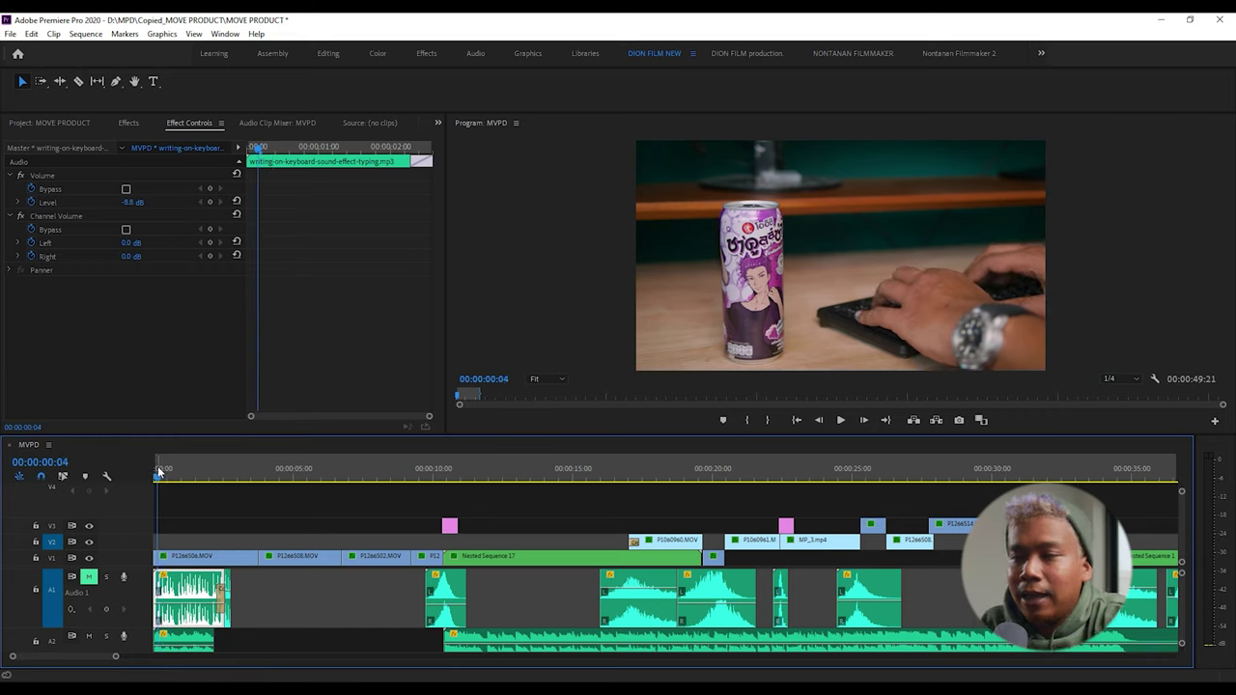
pyautogui.moveTo(160, 471); pyautogui.dragTo(165, 472)
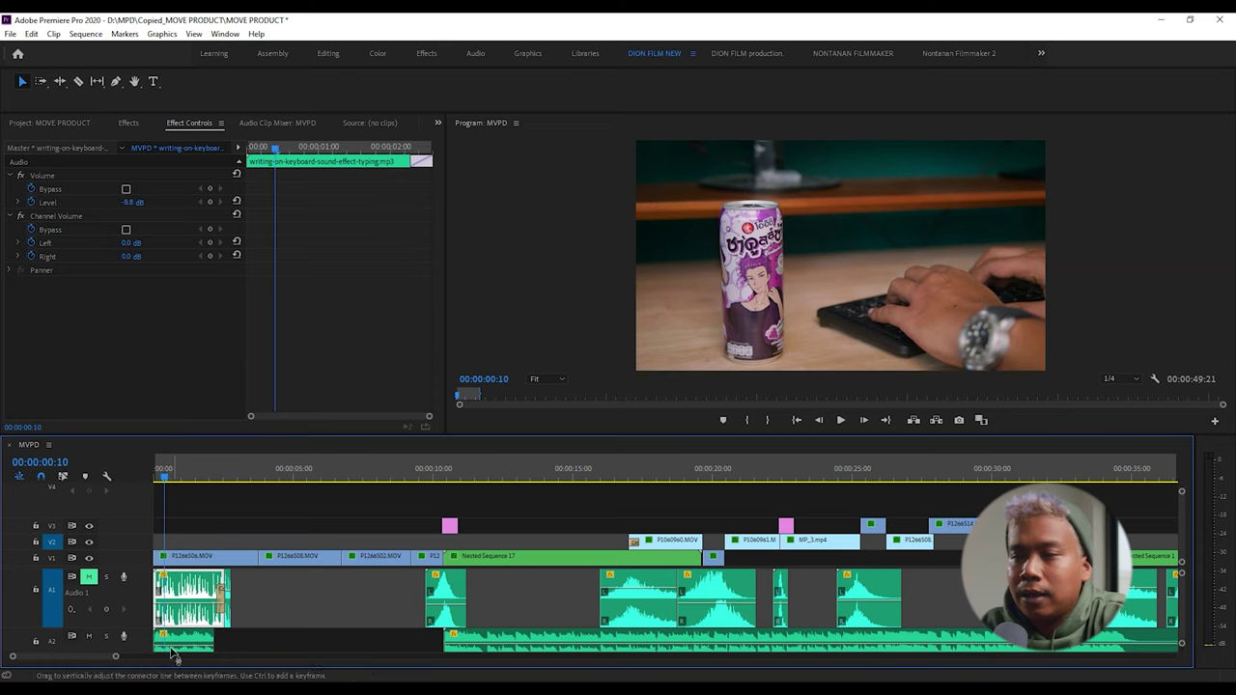
pyautogui.scroll(2, 197, 585)
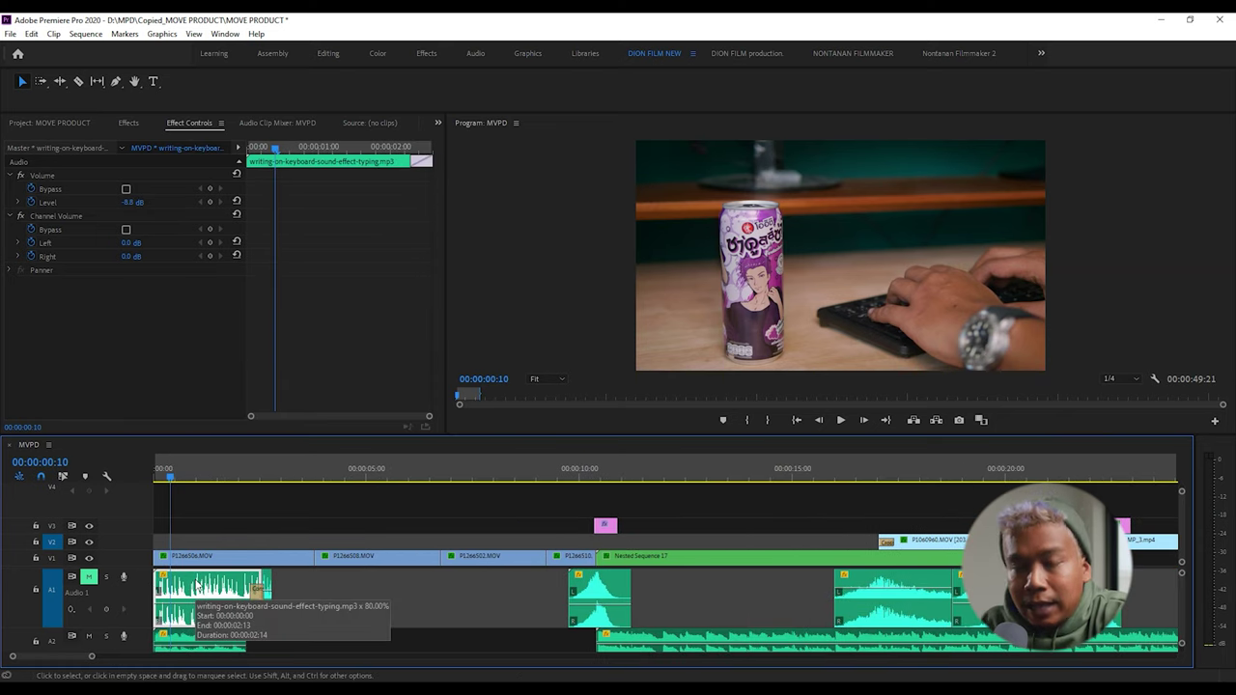
# - Mute audio track A2 and scrub through the opening shots to 00:00:04:02
pyautogui.click(89, 636)
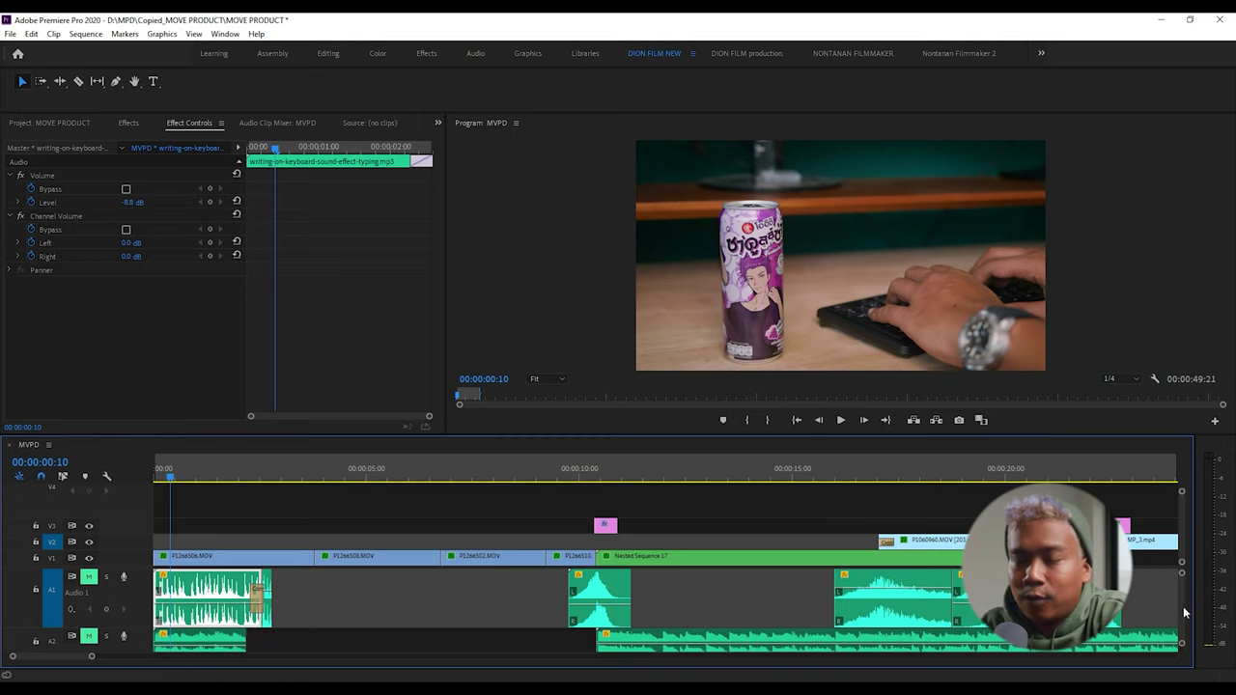
pyautogui.click(240, 483)
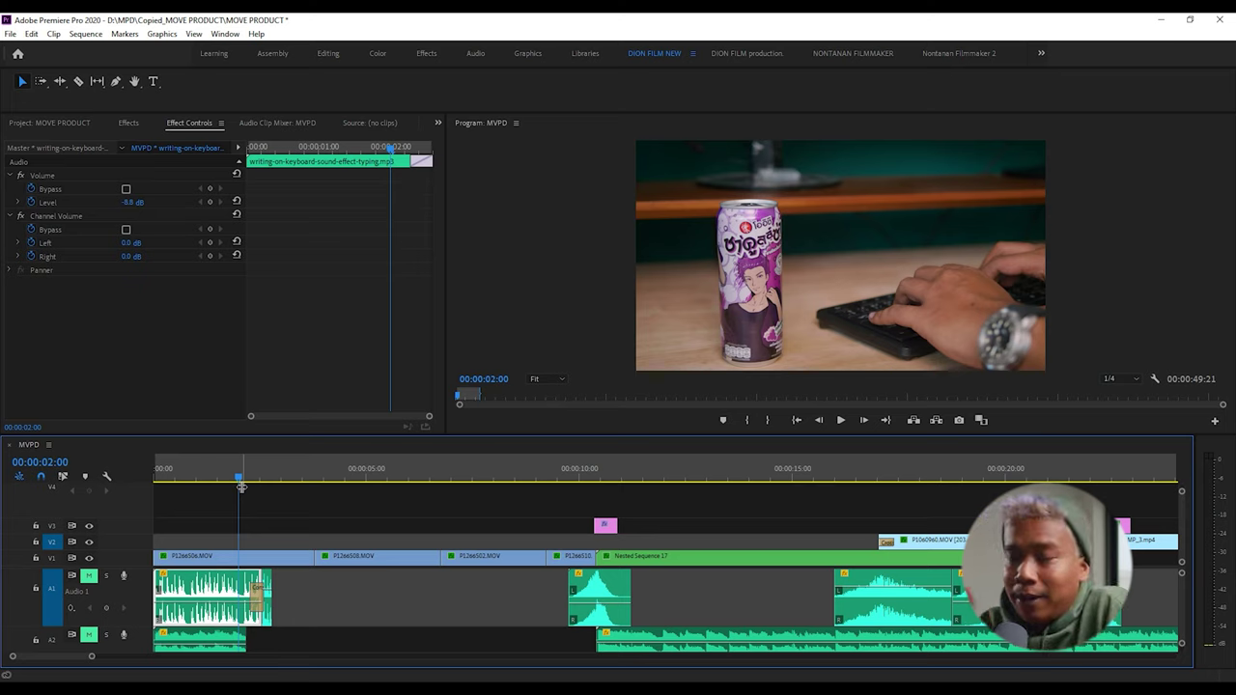
pyautogui.moveTo(240, 484); pyautogui.dragTo(323, 518)
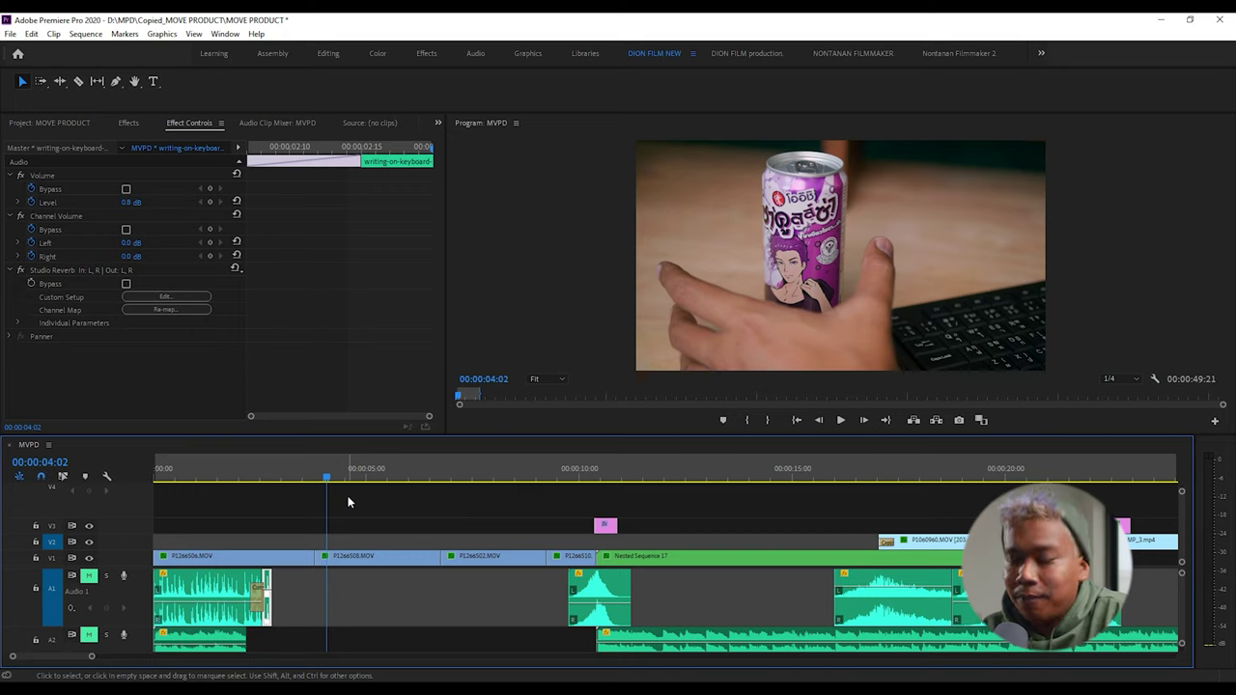
# - Scrub through the opening can shots and inspect the Motion settings of the P1266508.MOV and P1266502.MOV clips
pyautogui.moveTo(329, 477); pyautogui.dragTo(479, 534)
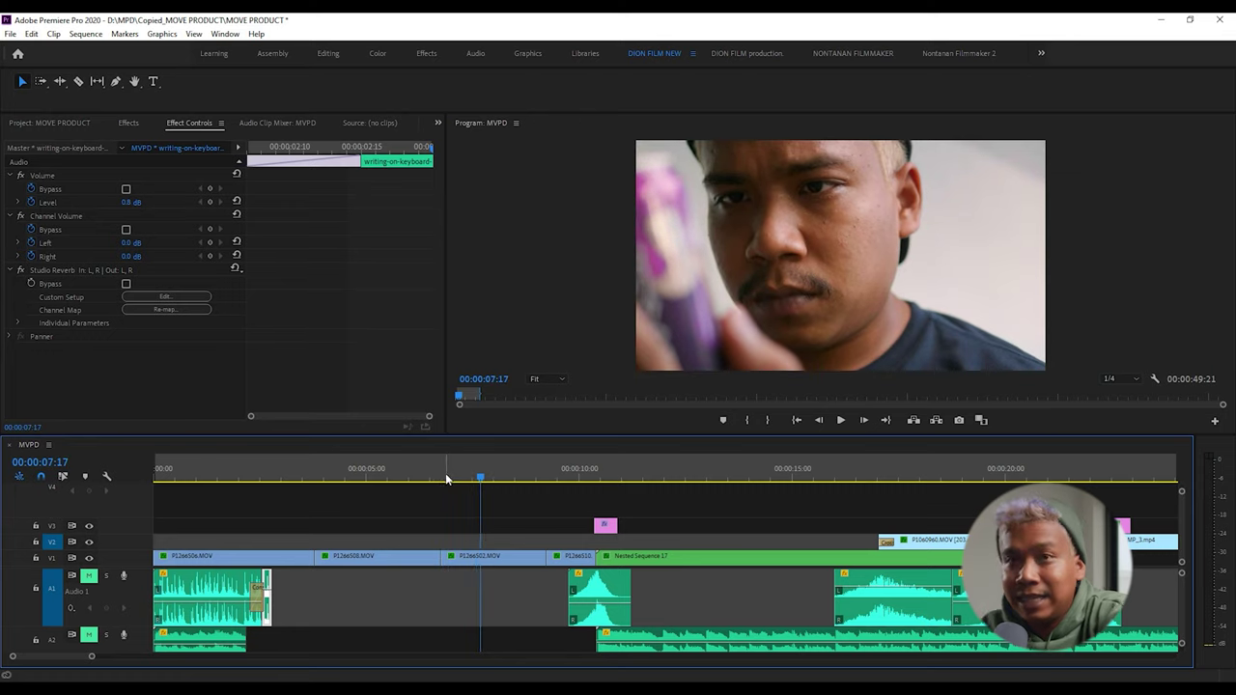
pyautogui.moveTo(446, 478); pyautogui.dragTo(412, 505)
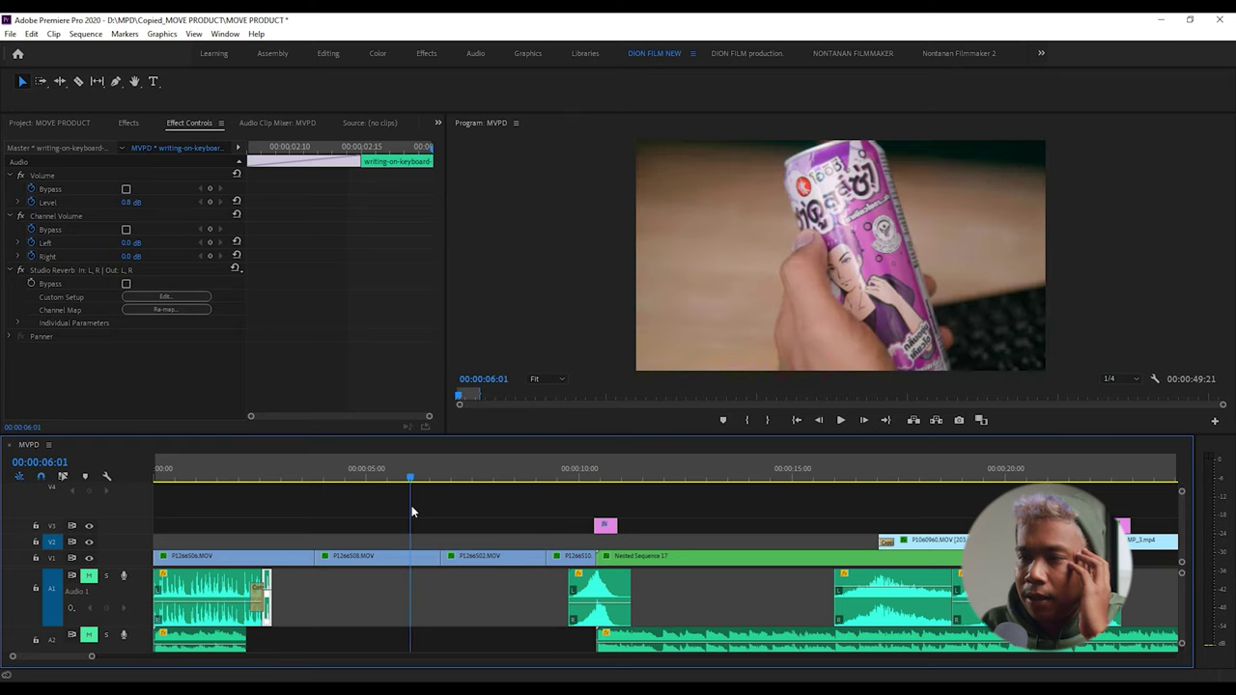
pyautogui.click(415, 558)
pyautogui.click(551, 475)
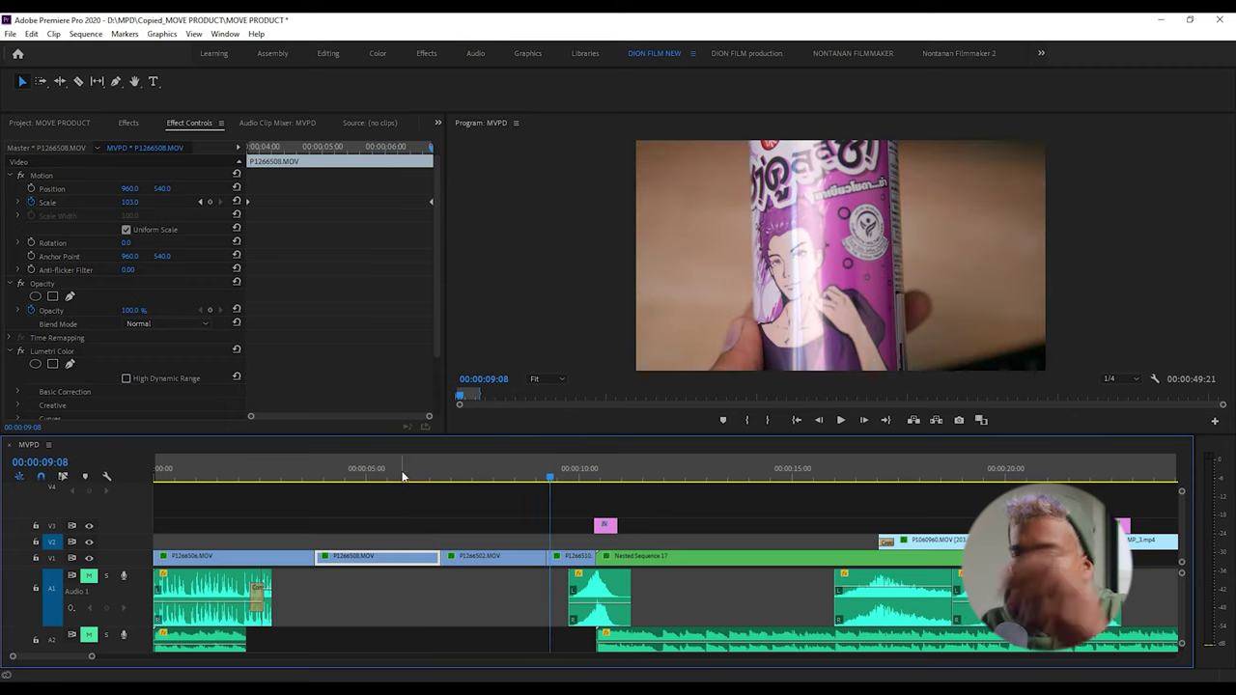
pyautogui.click(481, 474)
pyautogui.click(454, 556)
pyautogui.moveTo(390, 464); pyautogui.dragTo(572, 502)
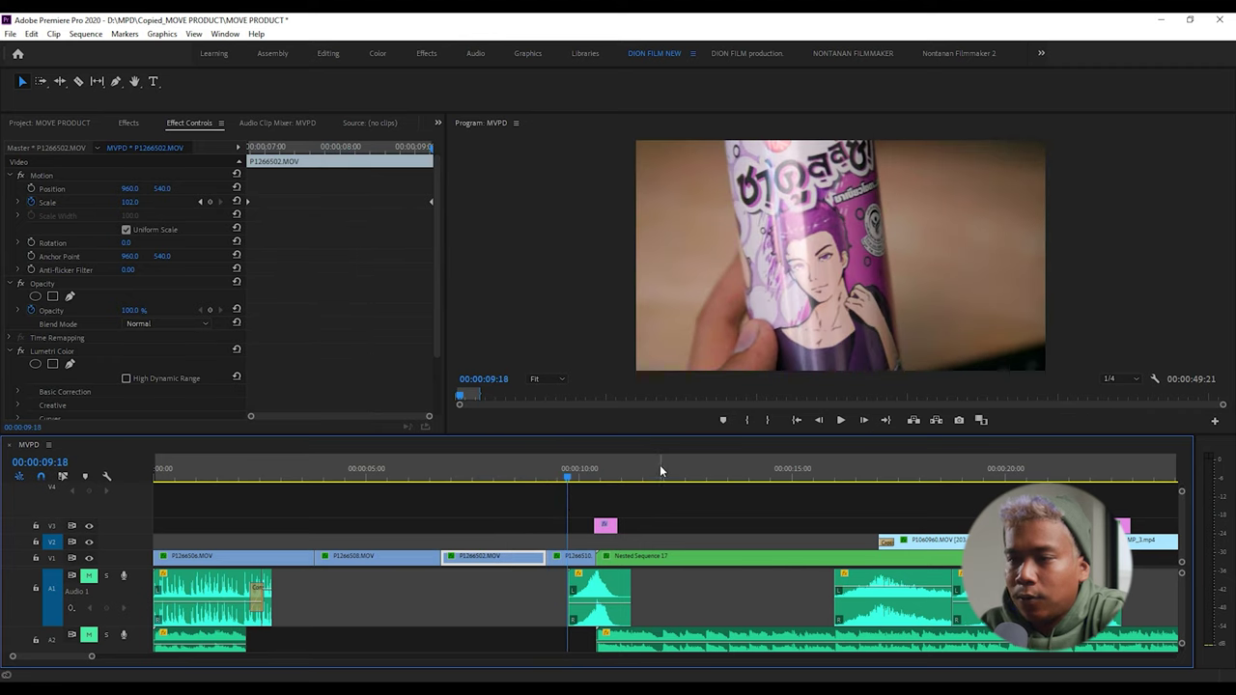
# - Examine the transition around 00:00:10:05 closely, with the ES_Whoosh Transition 1 sound effect selected
pyautogui.click(660, 473)
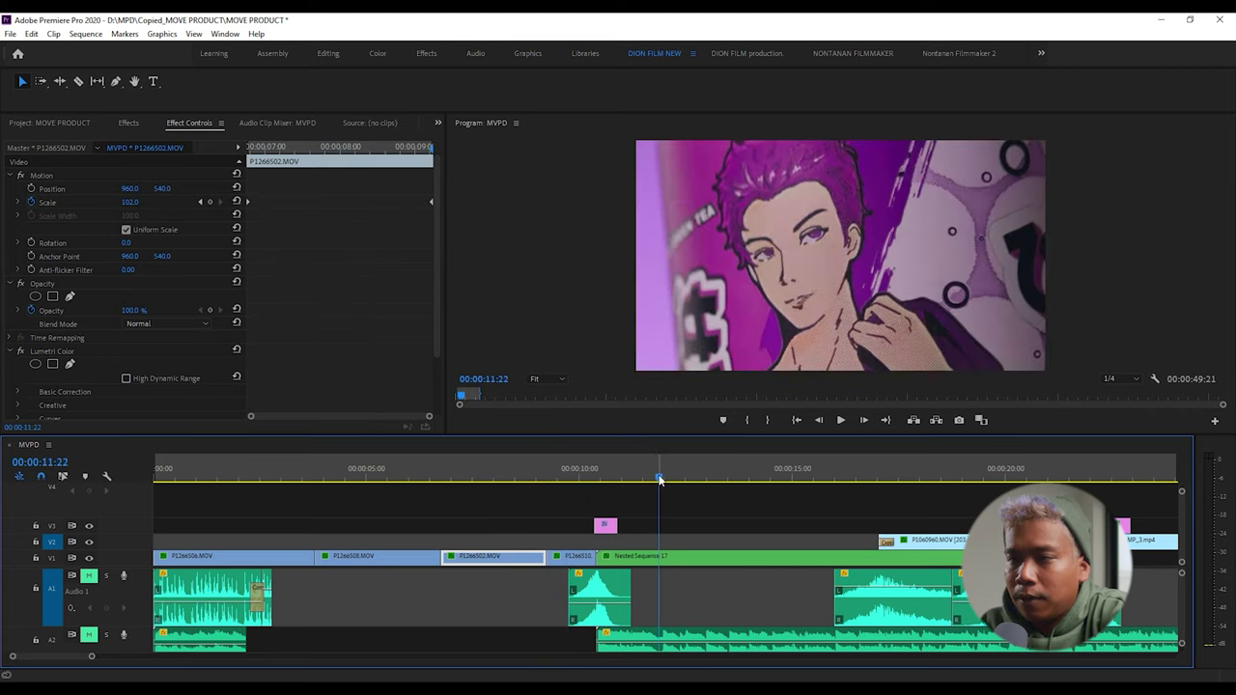
pyautogui.click(577, 475)
pyautogui.press('d')
pyautogui.press('=')
pyautogui.moveTo(567, 470); pyautogui.dragTo(597, 475)
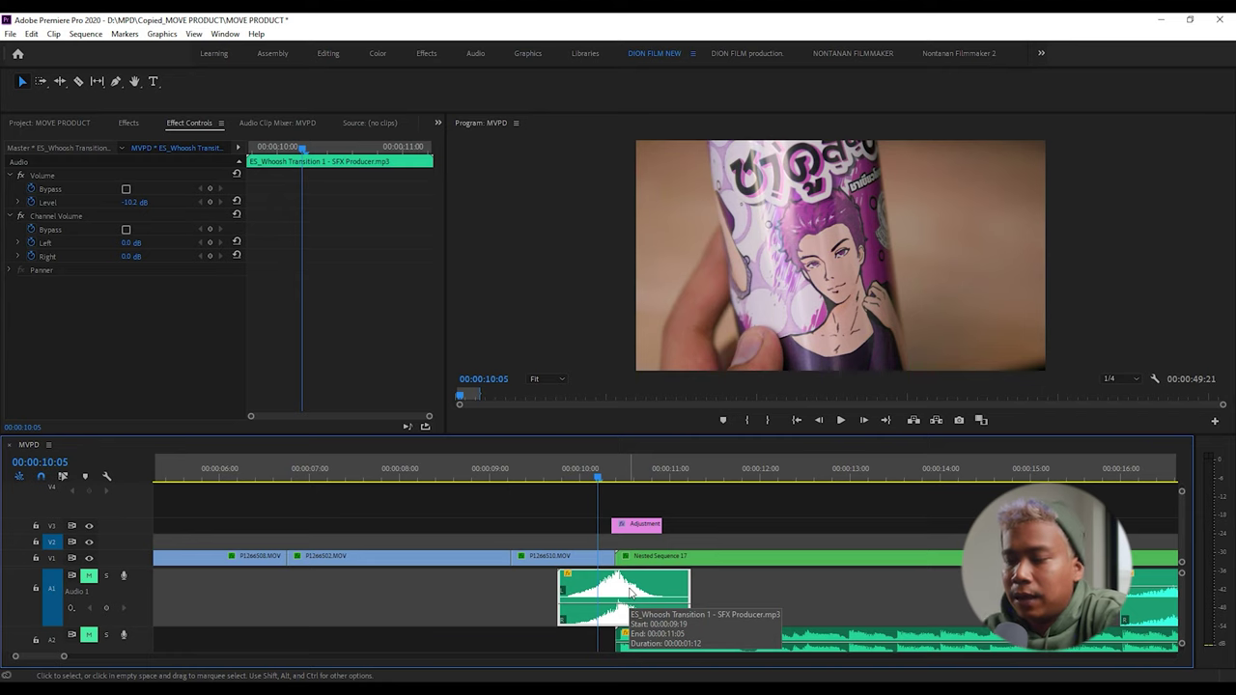
pyautogui.click(604, 462)
pyautogui.press('=')
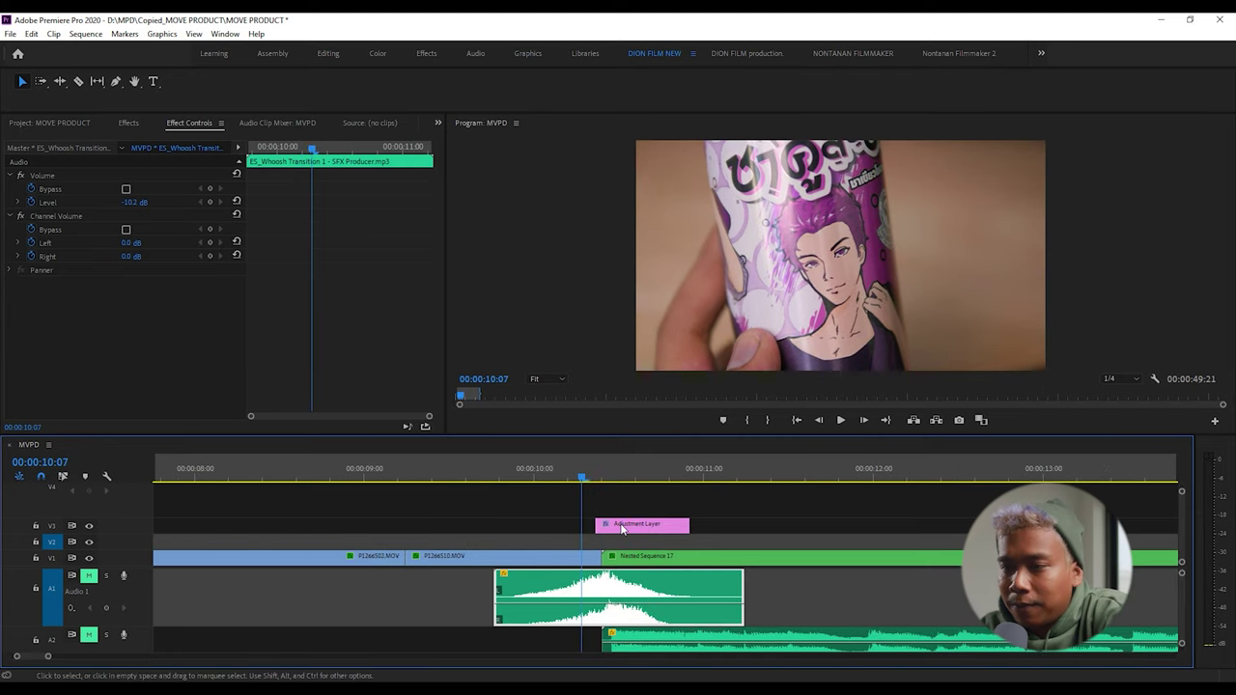
# - Inspect the adjustment layer on V3 and the P1266510.MOV clip while scrubbing across the cut to 00:00:10:10
pyautogui.click(622, 527)
pyautogui.click(608, 467)
pyautogui.moveTo(602, 462); pyautogui.dragTo(590, 472)
pyautogui.click(579, 560)
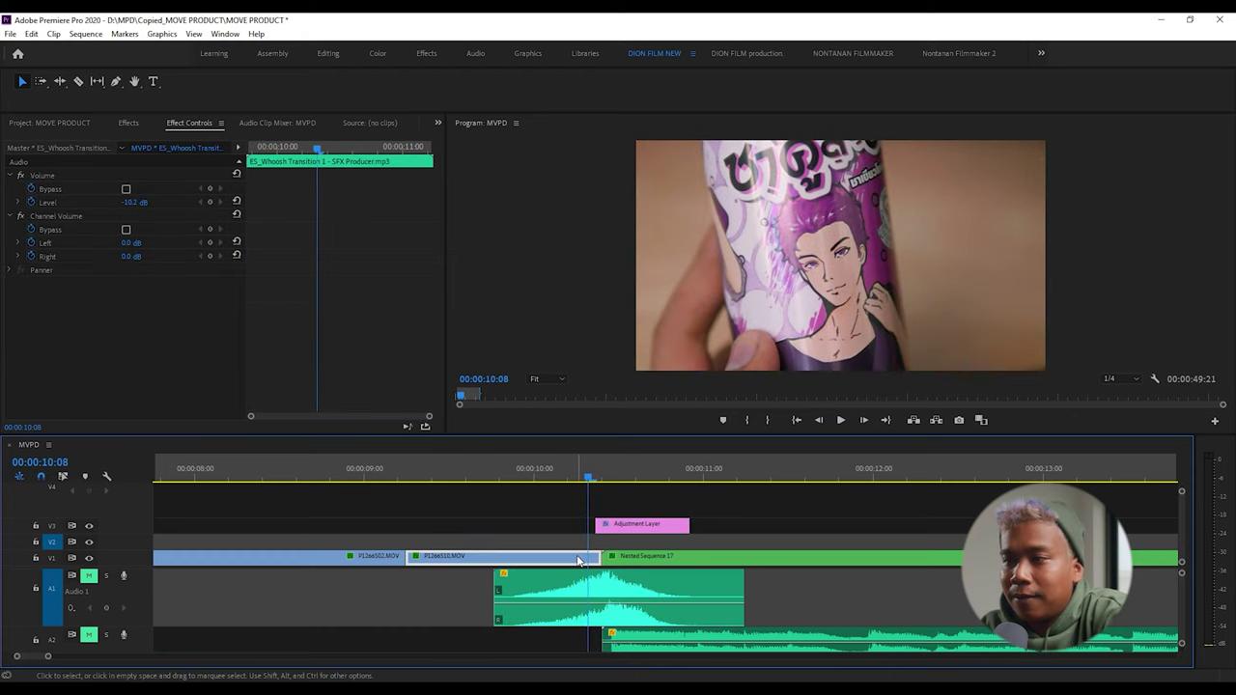
pyautogui.click(582, 478)
pyautogui.moveTo(582, 478)
pyautogui.mouseDown()
pyautogui.moveTo(628, 500)
pyautogui.moveTo(577, 496)
pyautogui.moveTo(601, 487)
pyautogui.mouseUp()
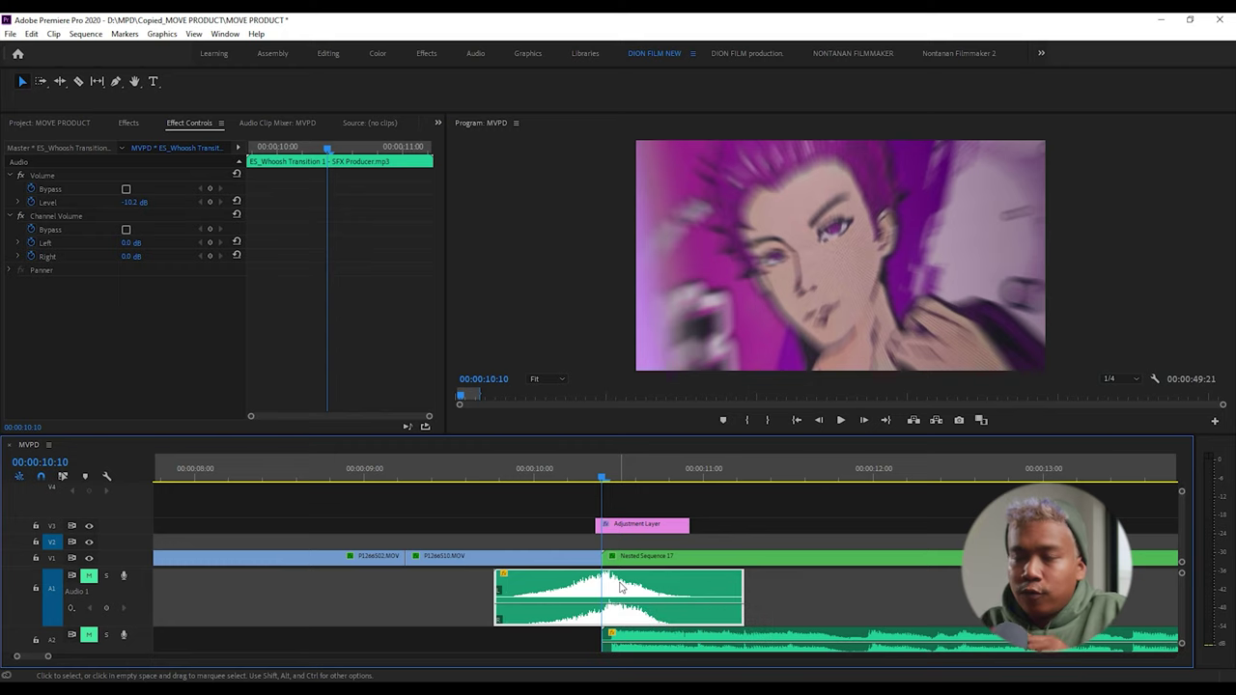
# - Show the Motion controls of P1266510.MOV and scrub past its scale keyframes into the transition at 00:00:10:11
pyautogui.moveTo(602, 488); pyautogui.dragTo(548, 478)
pyautogui.click(47, 178)
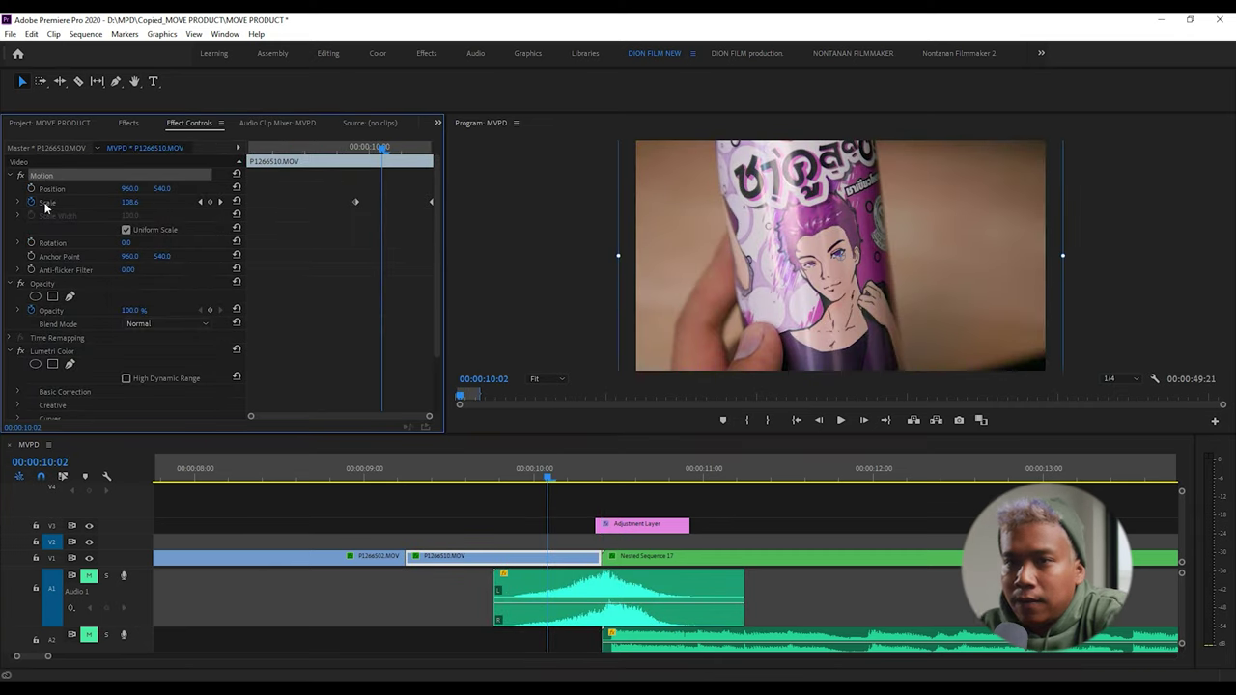
pyautogui.moveTo(353, 149); pyautogui.dragTo(366, 197)
pyautogui.click(610, 478)
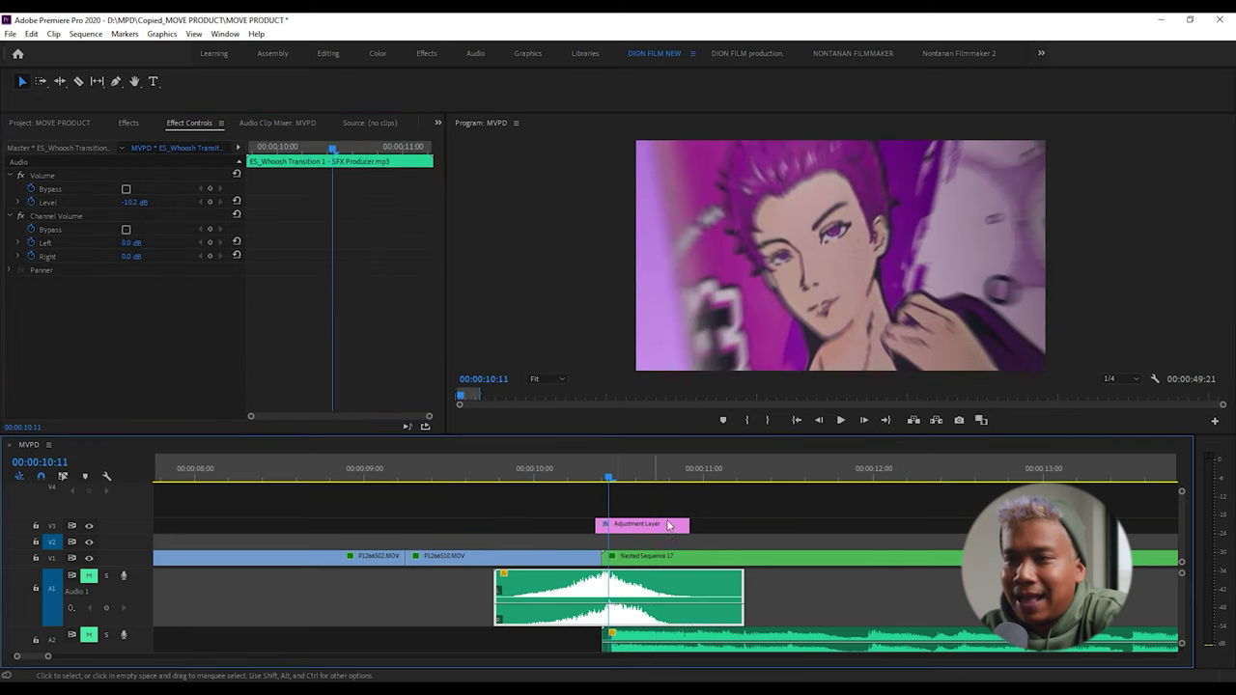
# - Inspect Nested Sequence 17, the uptown-getdown music clip on A2 and the MP1 SOUND.wav clip on A4
pyautogui.click(660, 560)
pyautogui.scroll(-1, 623, 584)
pyautogui.scroll(-4, 526, 583)
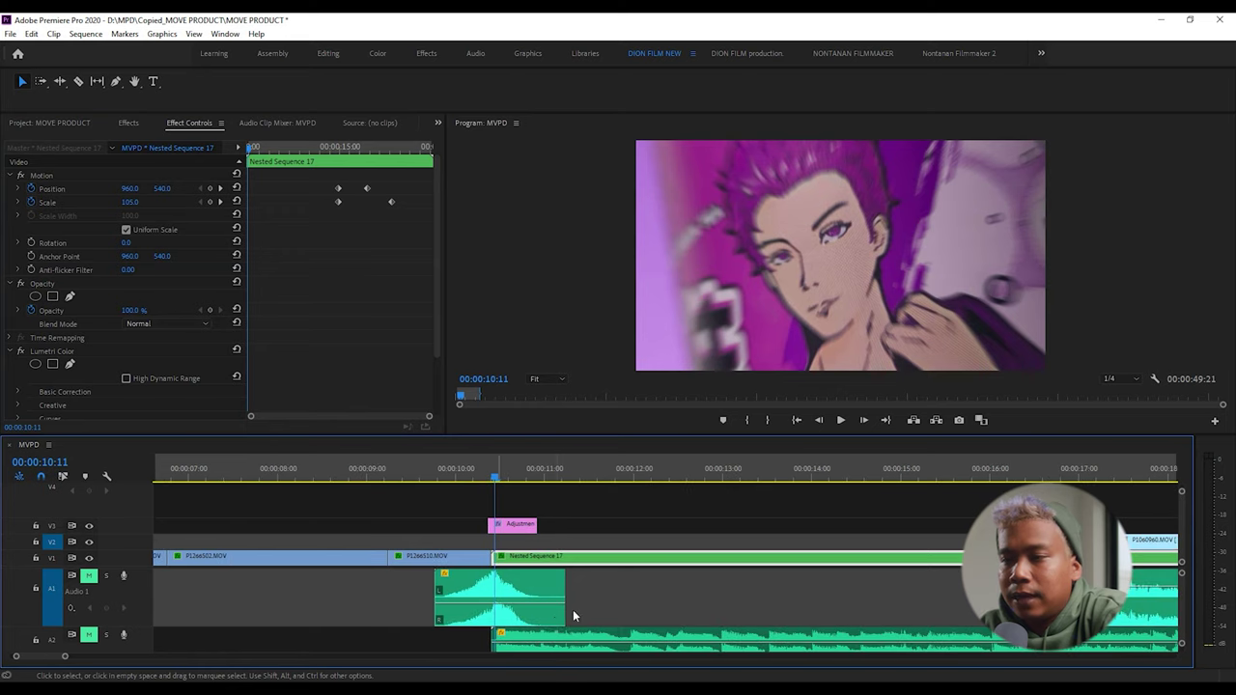
pyautogui.click(555, 634)
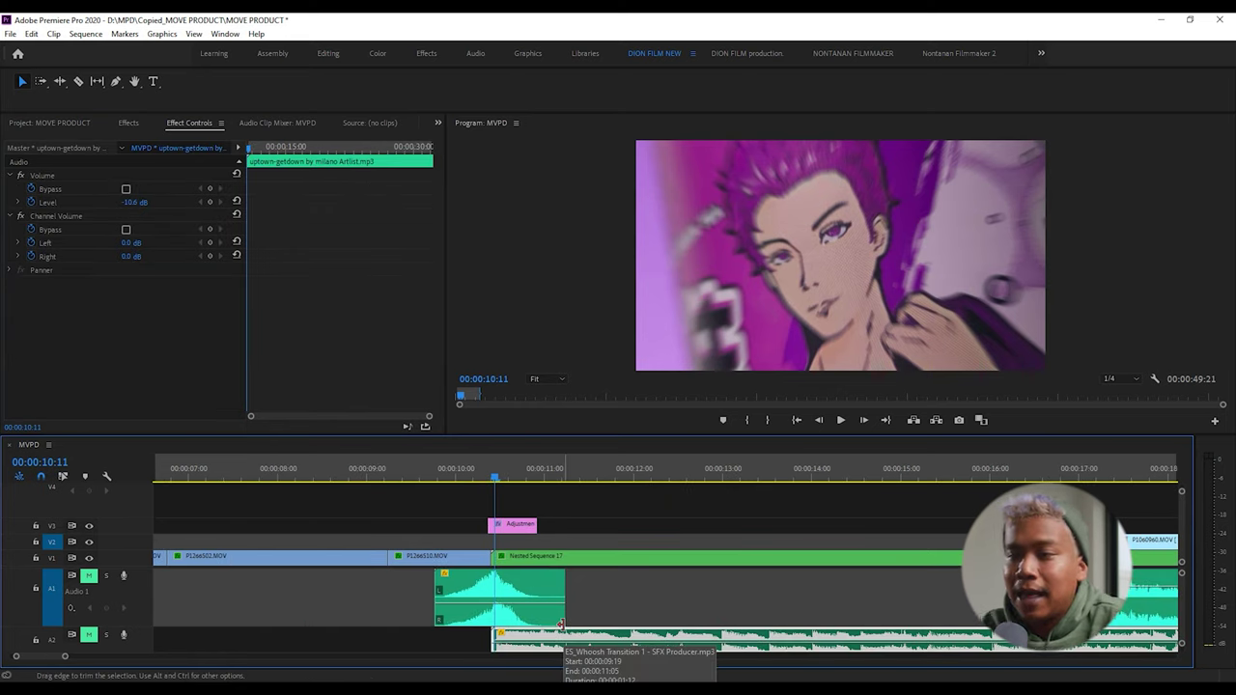
pyautogui.scroll(-2, 777, 612)
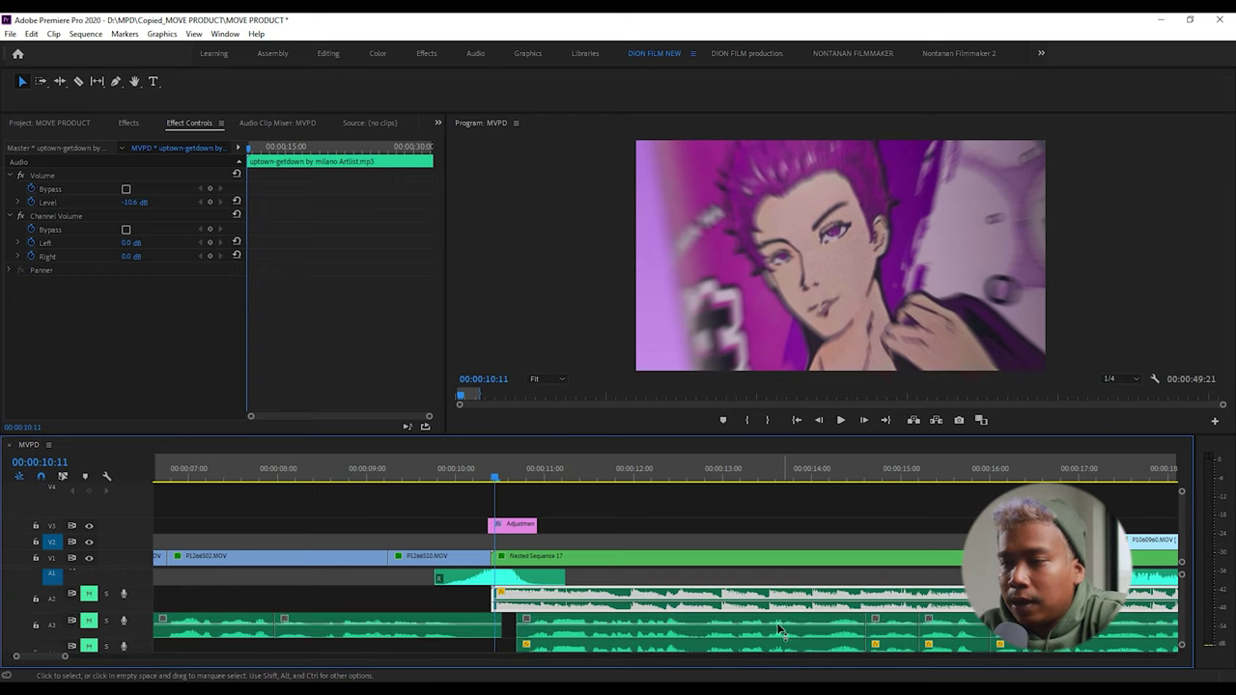
pyautogui.click(778, 611)
pyautogui.scroll(-1, 1186, 615)
pyautogui.click(781, 611)
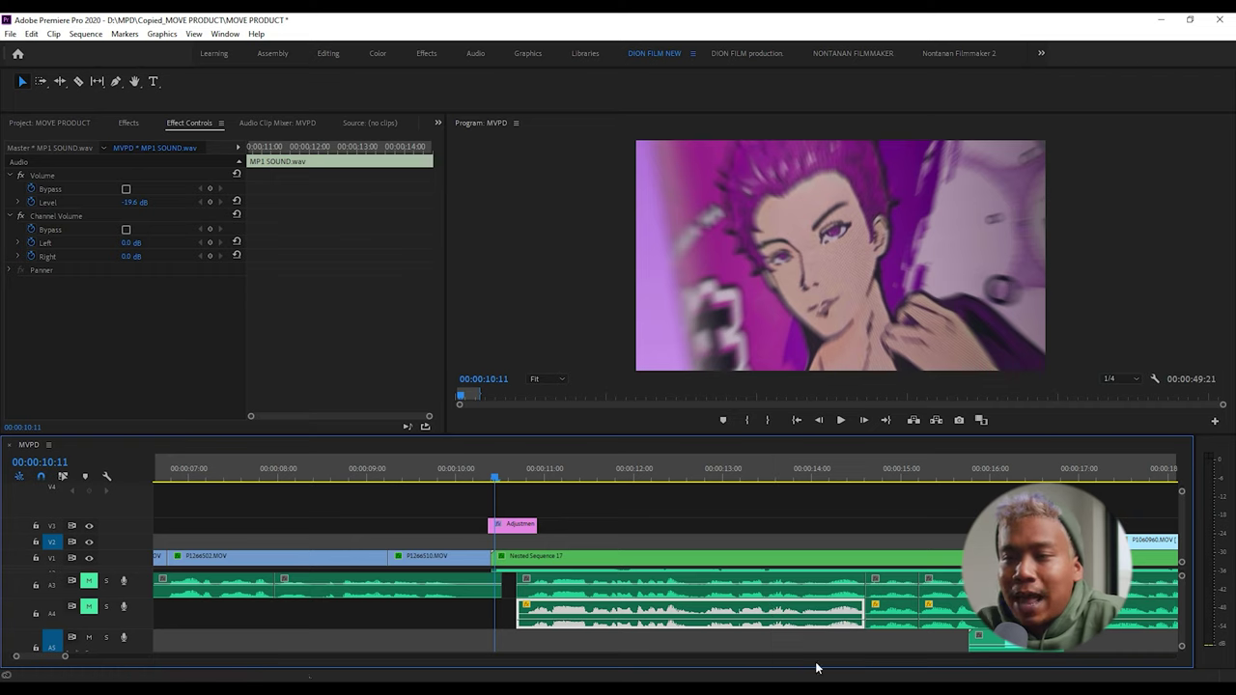
pyautogui.scroll(2, 1184, 627)
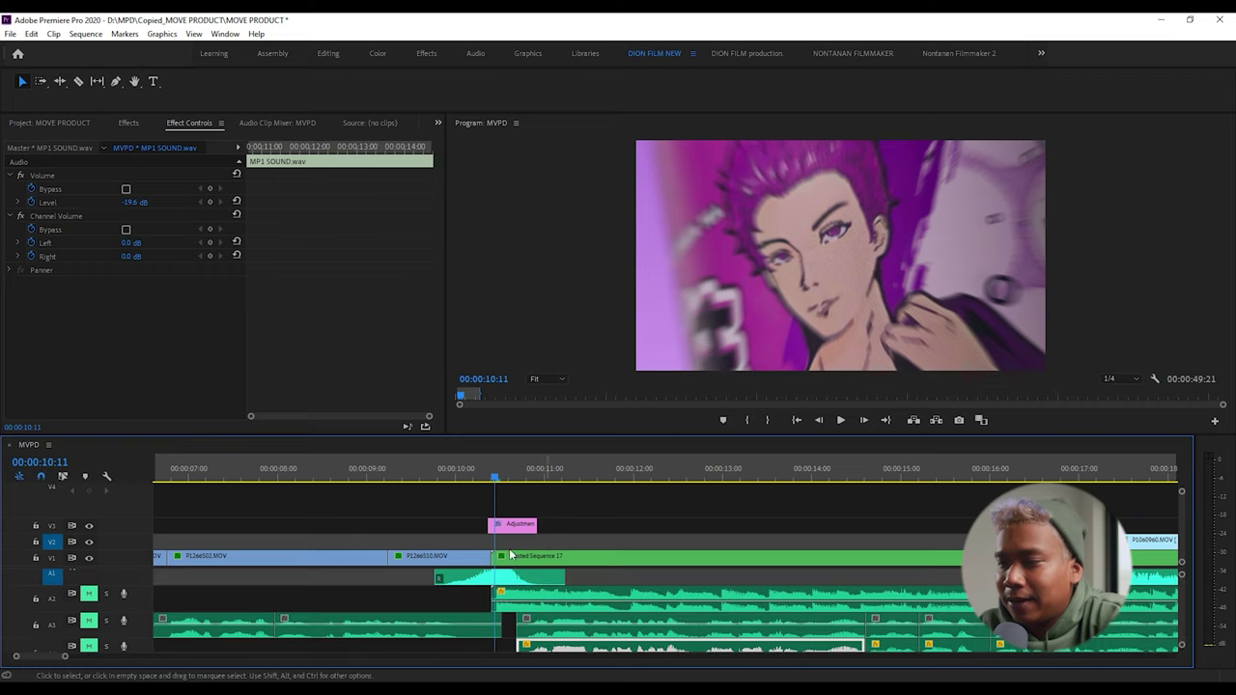
# - Scrub past the whoosh transition to the can close-up at 00:00:11:12
pyautogui.press('-')
pyautogui.click(503, 487)
pyautogui.moveTo(495, 477); pyautogui.dragTo(555, 491)
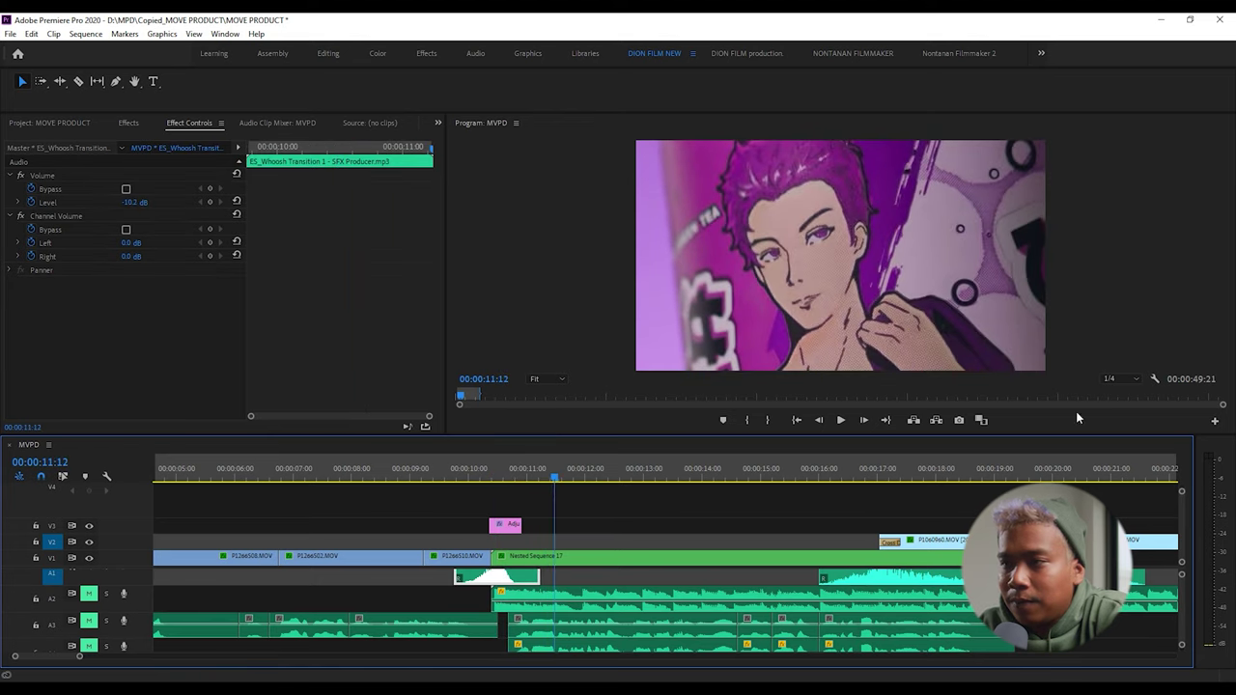
# - Set the program preview's playback resolution to Full and scrub through the can close-up to 00:00:14:16
pyautogui.click(1116, 378)
pyautogui.click(1115, 400)
pyautogui.click(567, 480)
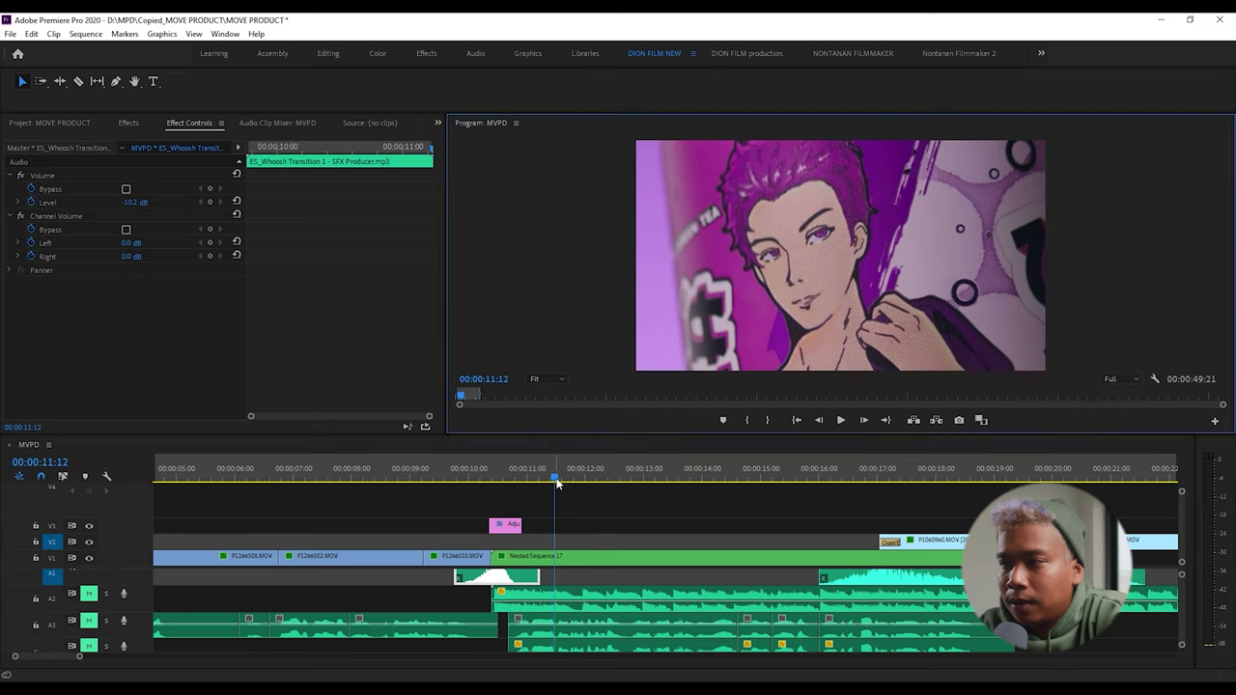
pyautogui.moveTo(569, 483); pyautogui.dragTo(740, 514)
# - Show the Motion controls of Nested Sequence 17 and scrub along its position and scale keyframes to 00:00:16:11
pyautogui.click(715, 557)
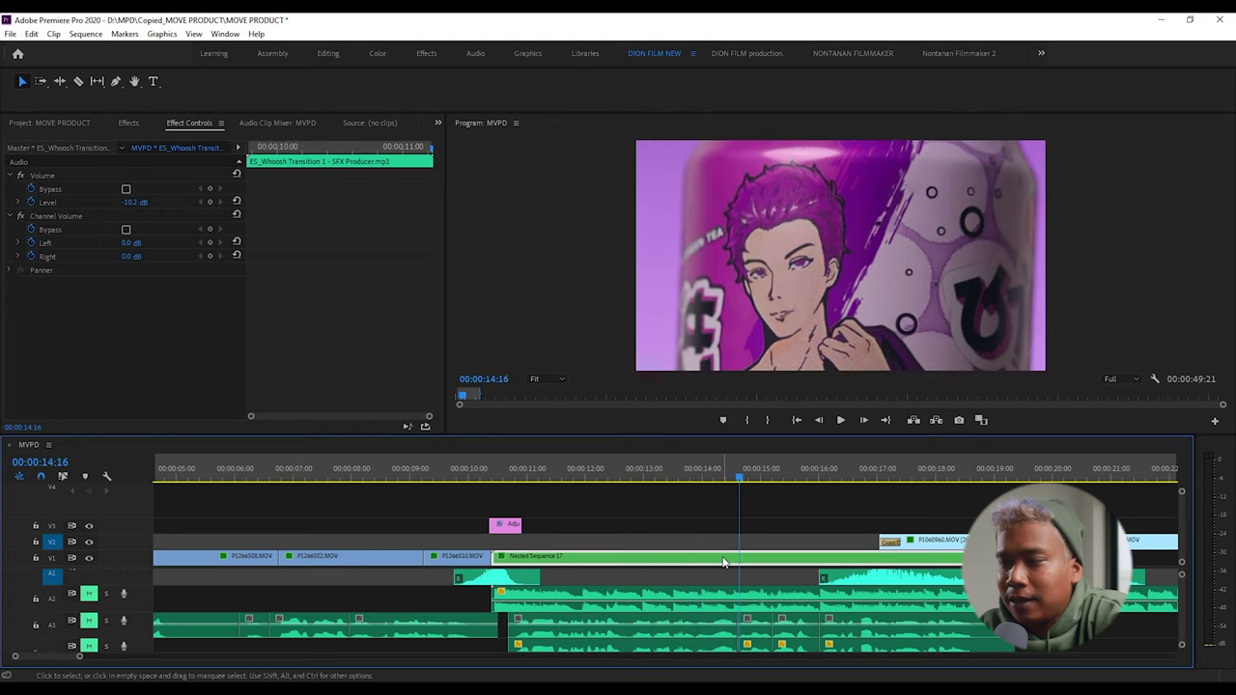
pyautogui.click(114, 174)
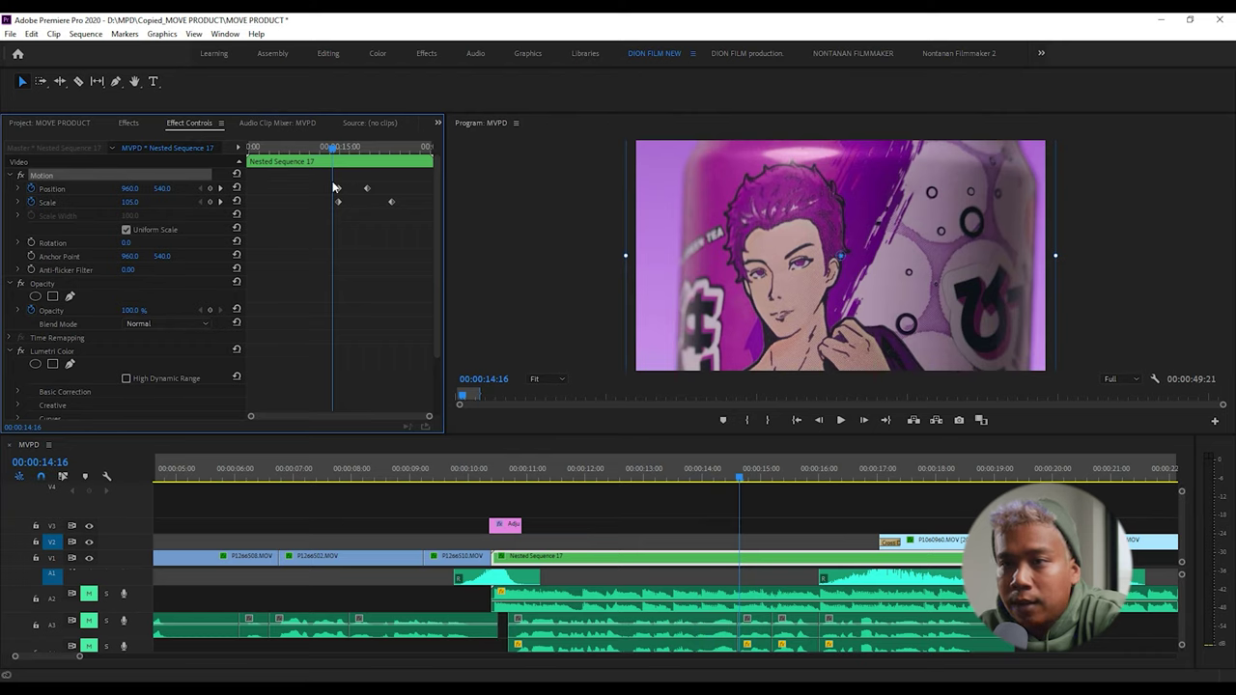
pyautogui.moveTo(342, 147); pyautogui.dragTo(291, 176)
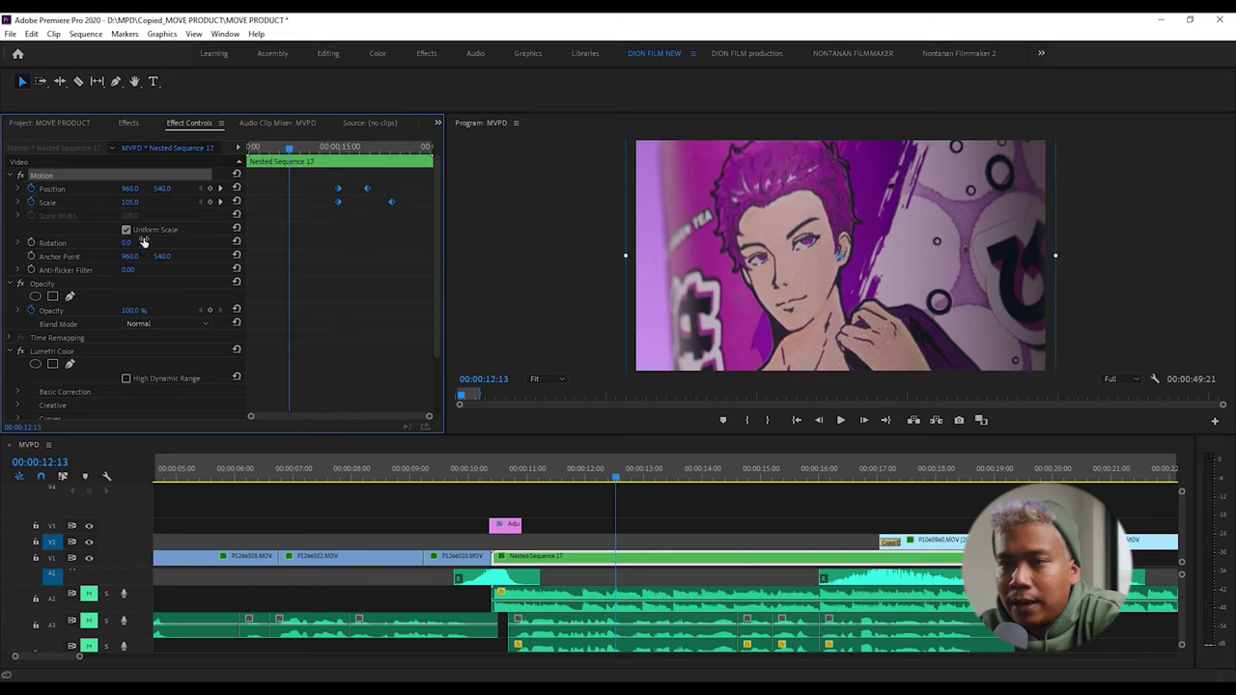
pyautogui.moveTo(295, 158); pyautogui.dragTo(371, 151)
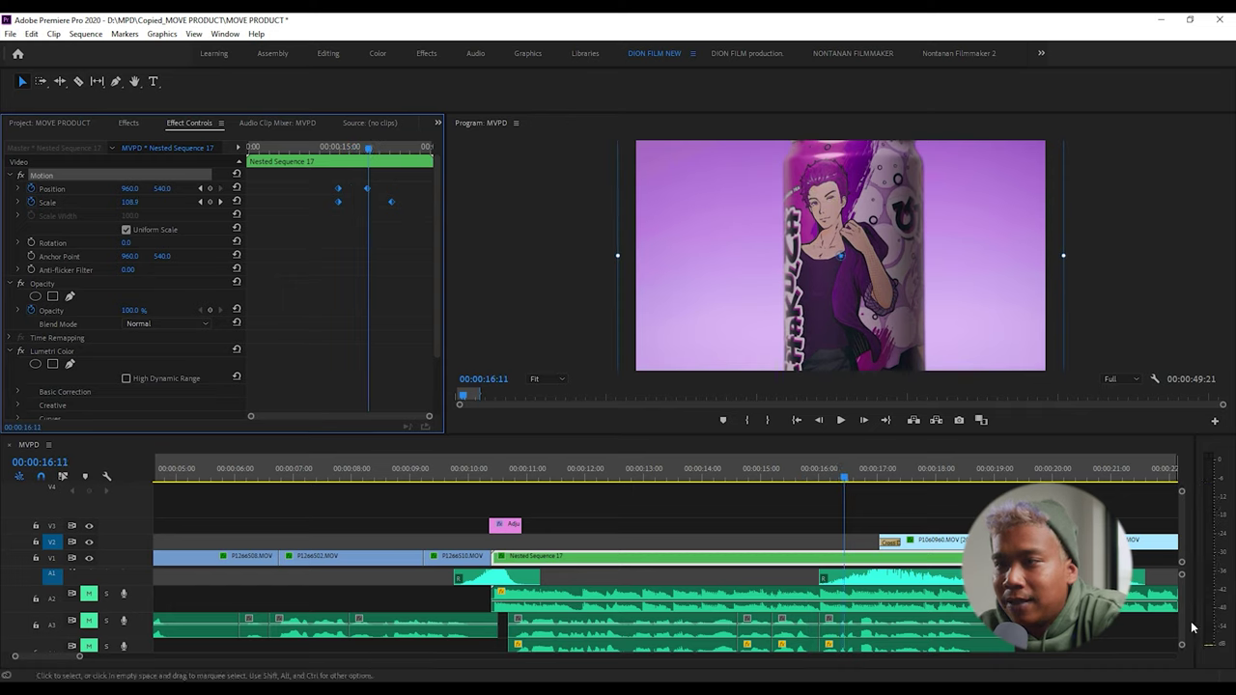
# - Select the FREE Transition Sounds Effects clip on A5 and scrub over it to 00:00:16:21
pyautogui.scroll(-3, 1186, 618)
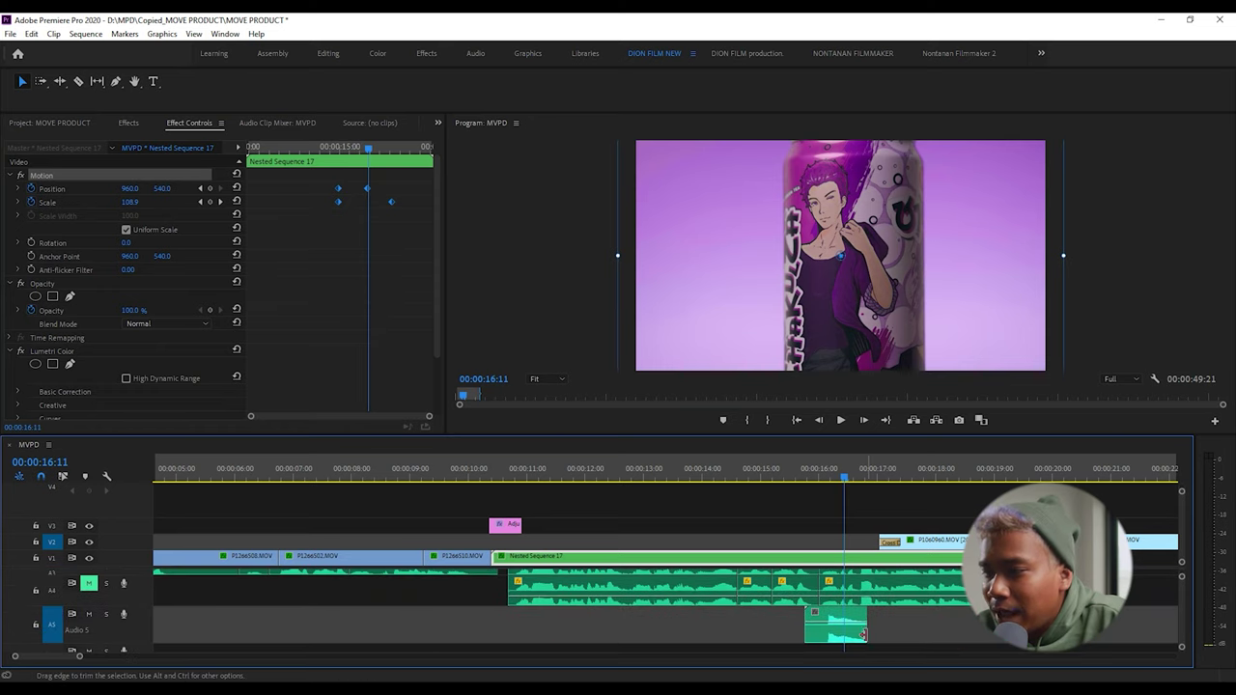
pyautogui.click(835, 625)
pyautogui.moveTo(820, 469); pyautogui.dragTo(868, 494)
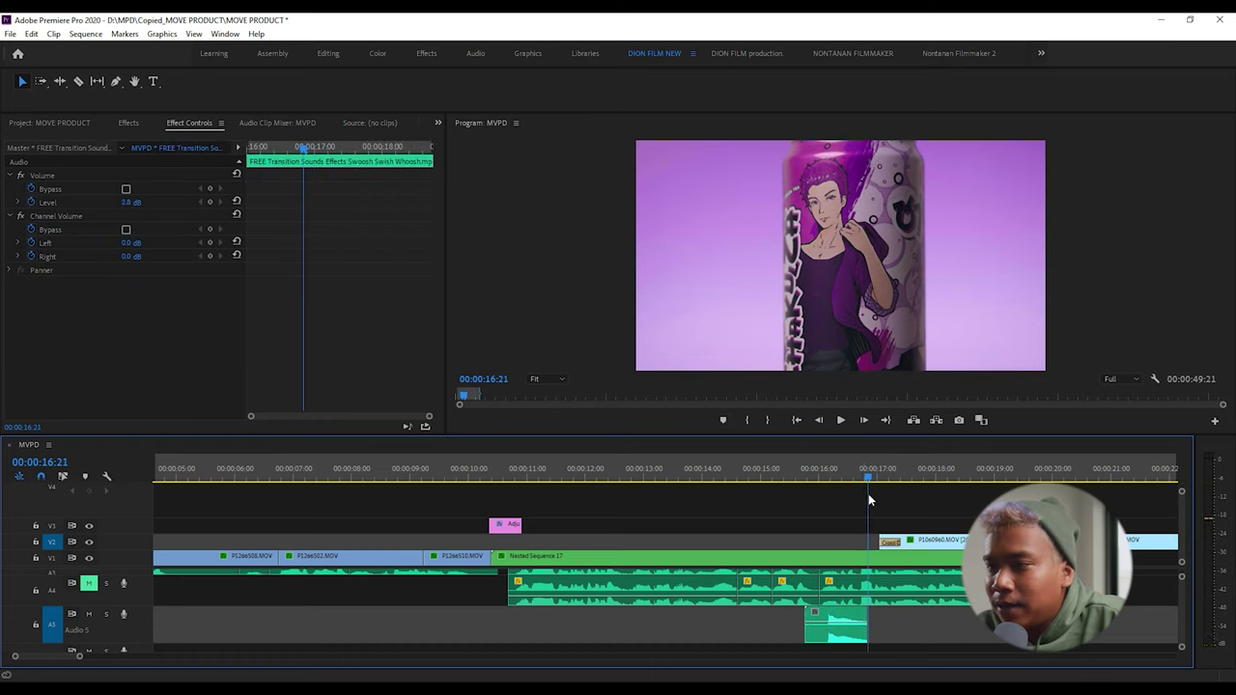
# - Select Nested Sequence 17 and step the playhead from 00:00:16:06 to 00:00:16:21 to review its motion
pyautogui.click(775, 556)
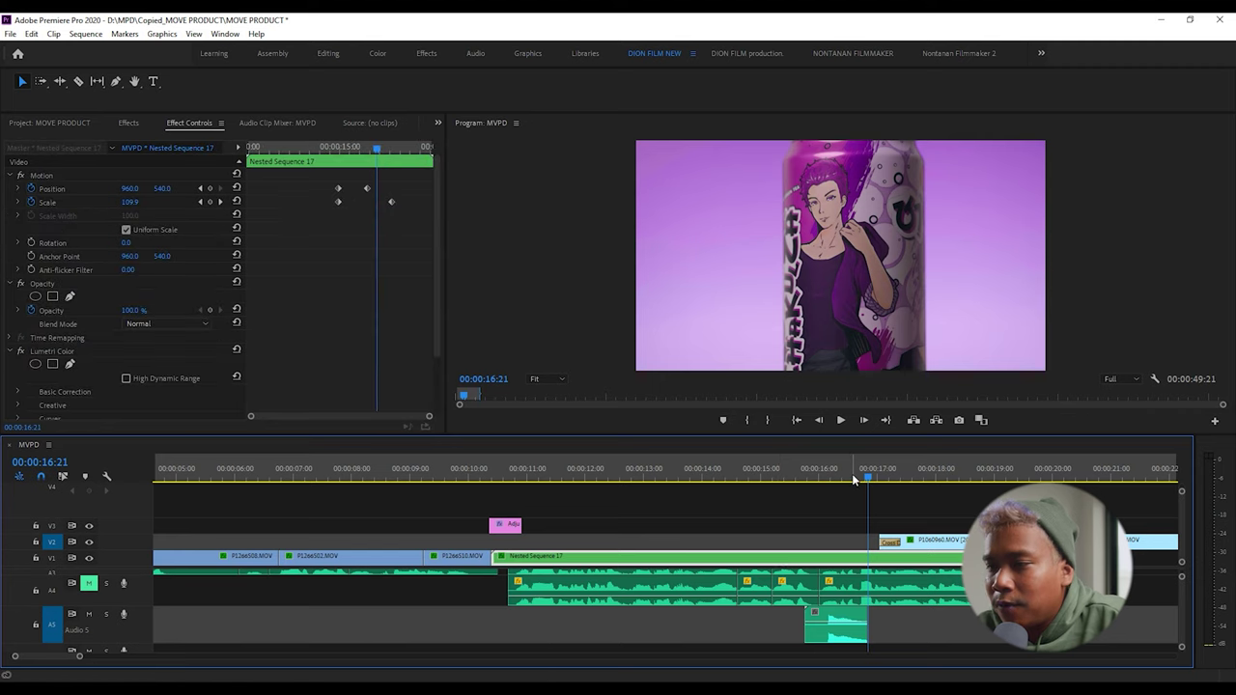
pyautogui.press('-')
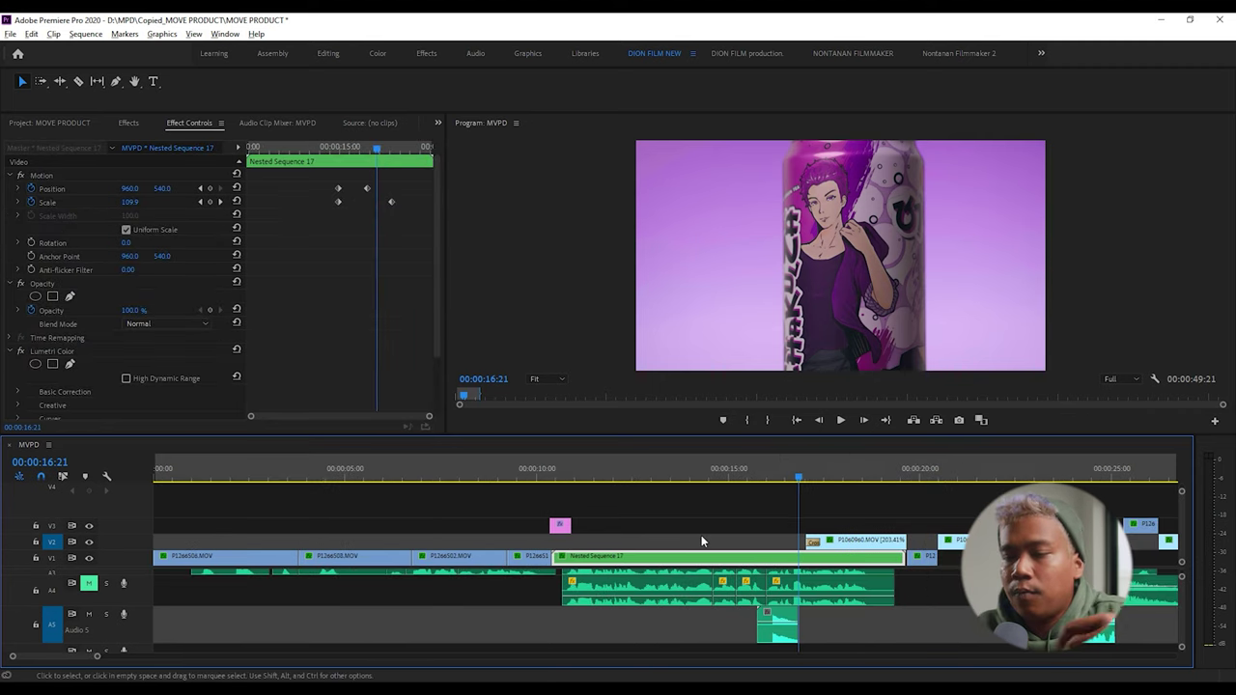
pyautogui.click(777, 477)
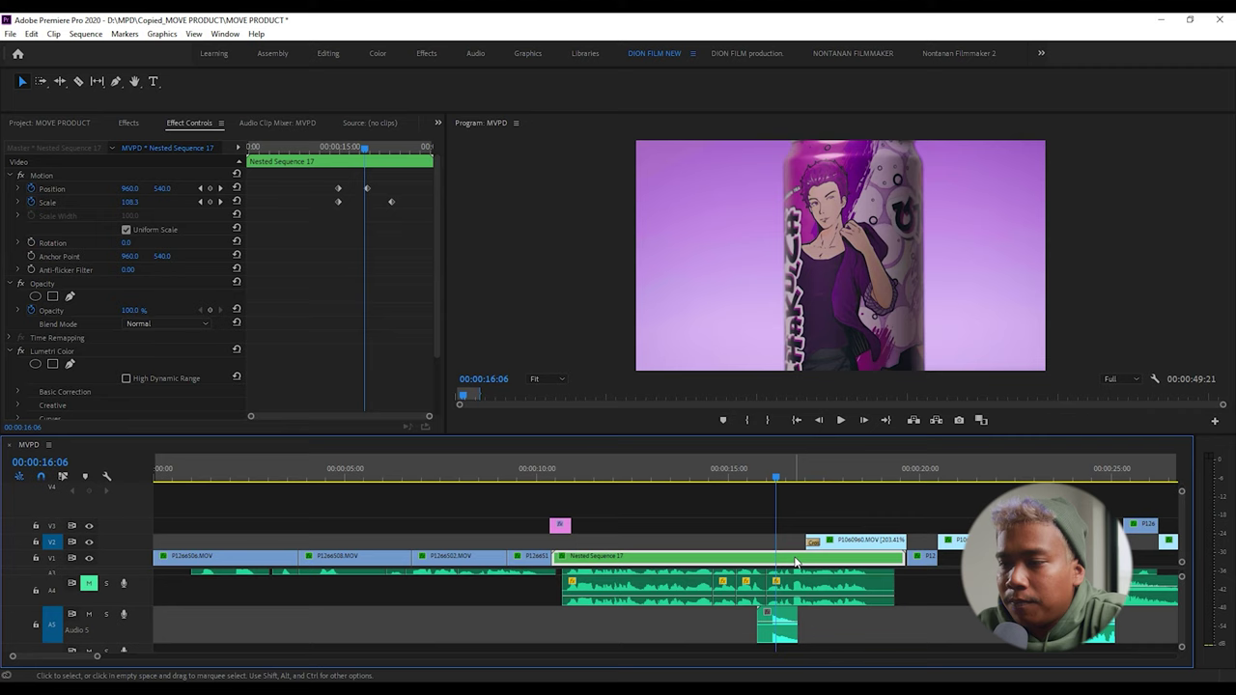
pyautogui.press('=')
pyautogui.hotkey('shift', 'Right')
pyautogui.hotkey('shift', 'Right')
pyautogui.hotkey('shift', 'Right')
pyautogui.press('=')
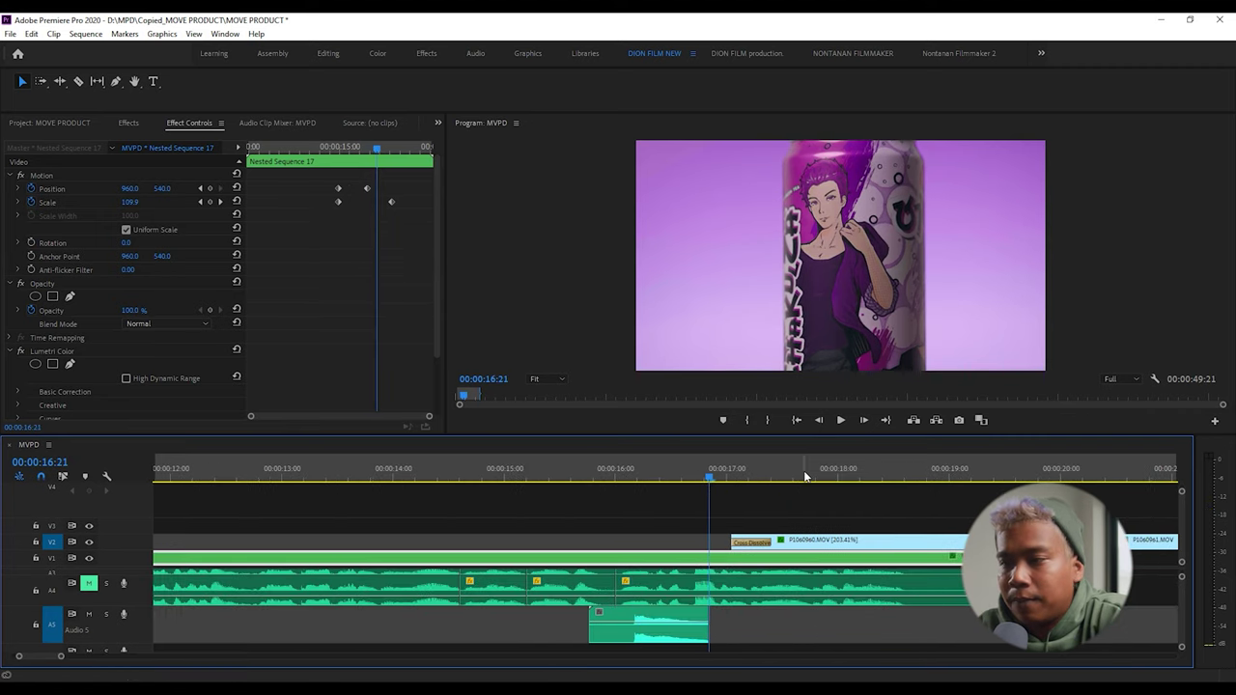
# - Inspect the P1060960.MOV clip's effect settings and the Cross Dissolve at its start at 00:00:17:02
pyautogui.click(803, 476)
pyautogui.click(814, 547)
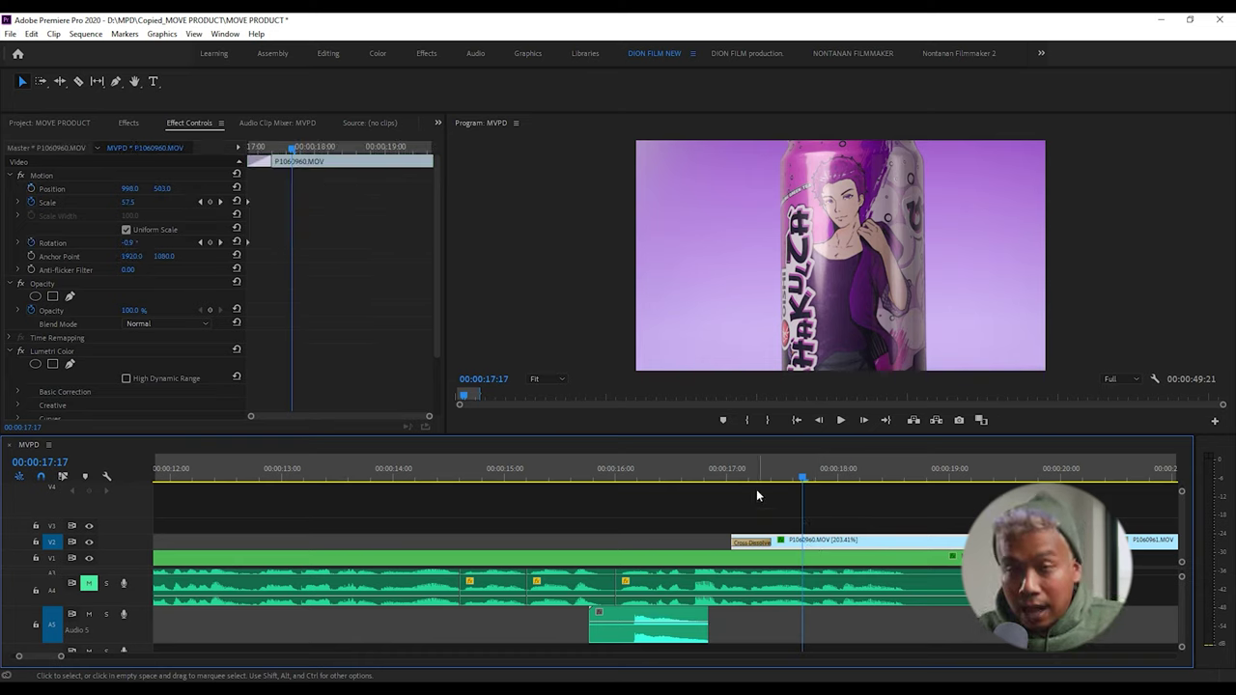
pyautogui.click(707, 477)
pyautogui.moveTo(726, 474); pyautogui.dragTo(735, 490)
pyautogui.click(754, 543)
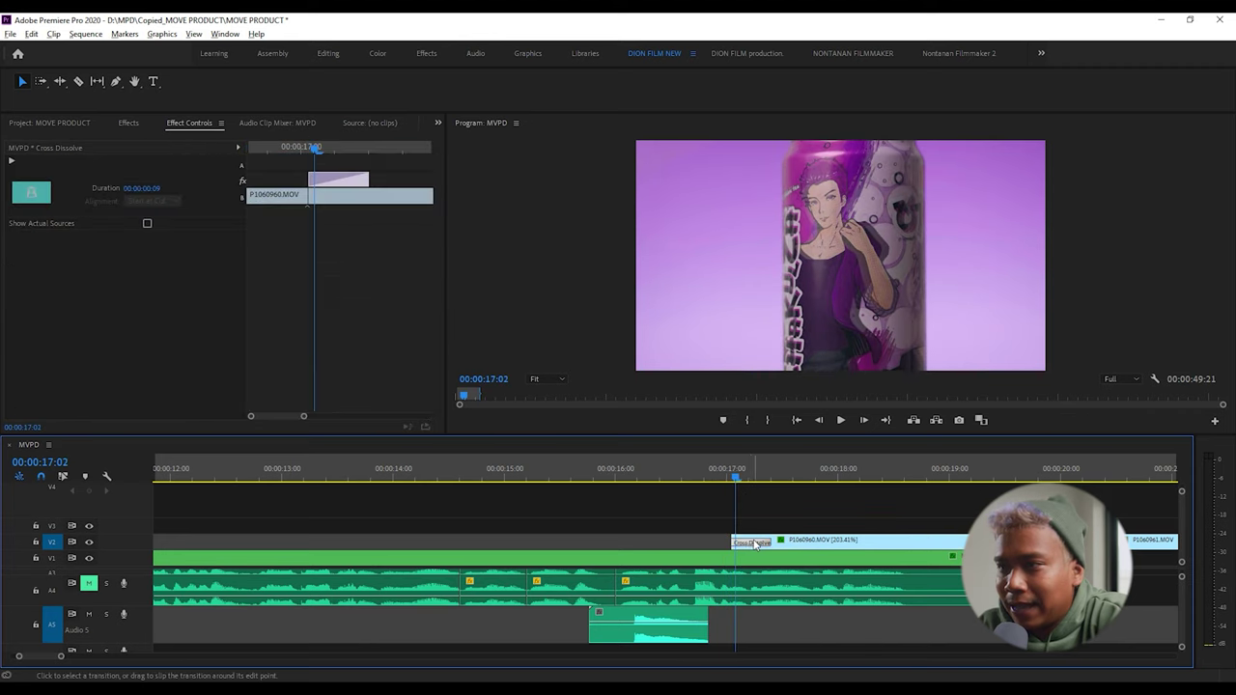
# - Scrub closely through the Cross Dissolve from Nested Sequence 17 into P1060960.MOV, finishing at 00:00:17:16
pyautogui.scroll(3, 756, 544)
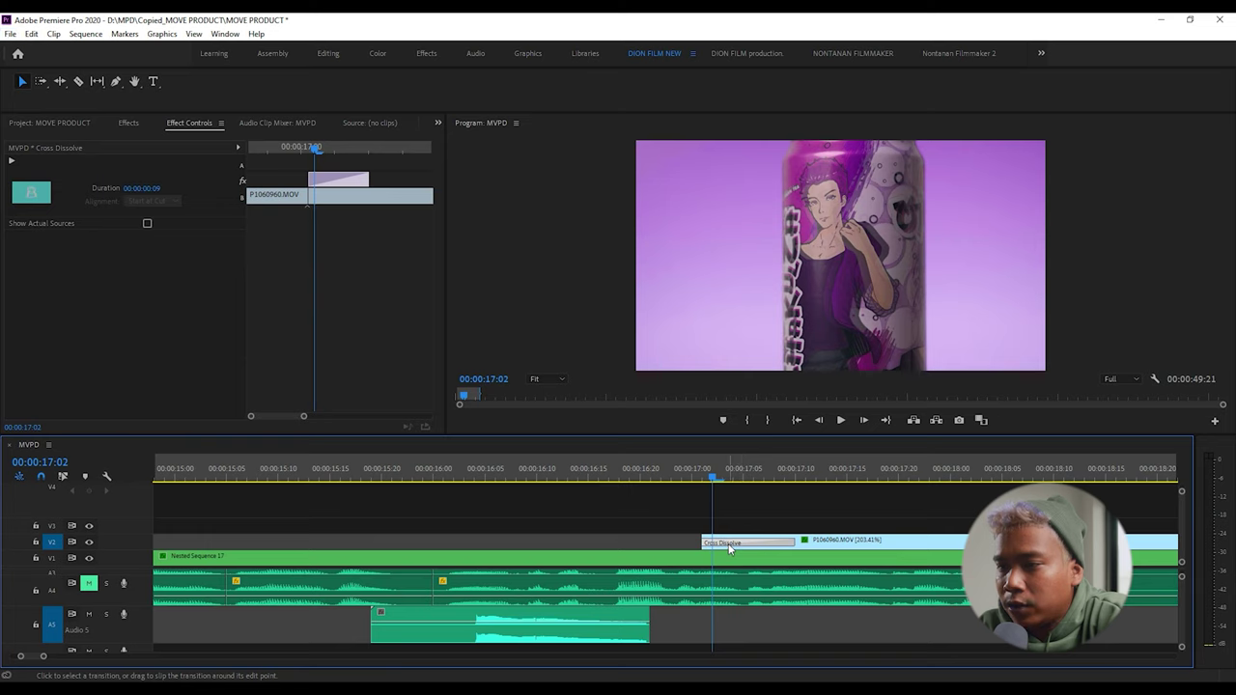
pyautogui.moveTo(698, 478); pyautogui.dragTo(819, 499)
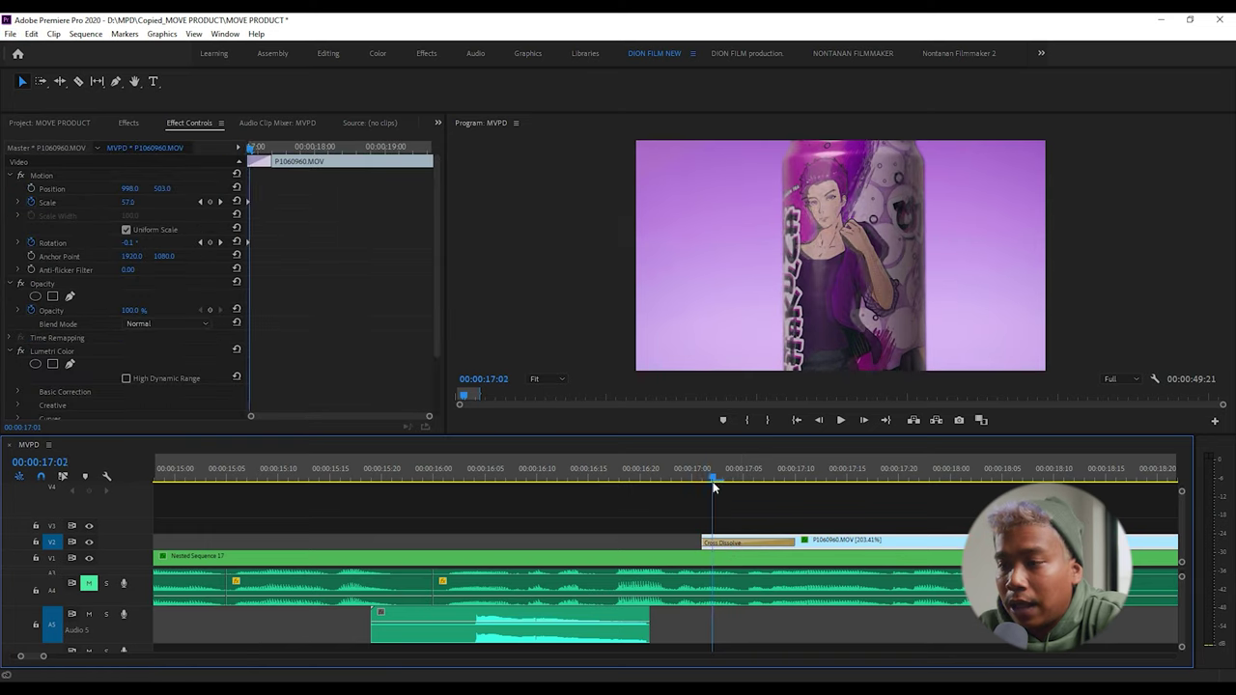
pyautogui.click(718, 558)
pyautogui.click(728, 547)
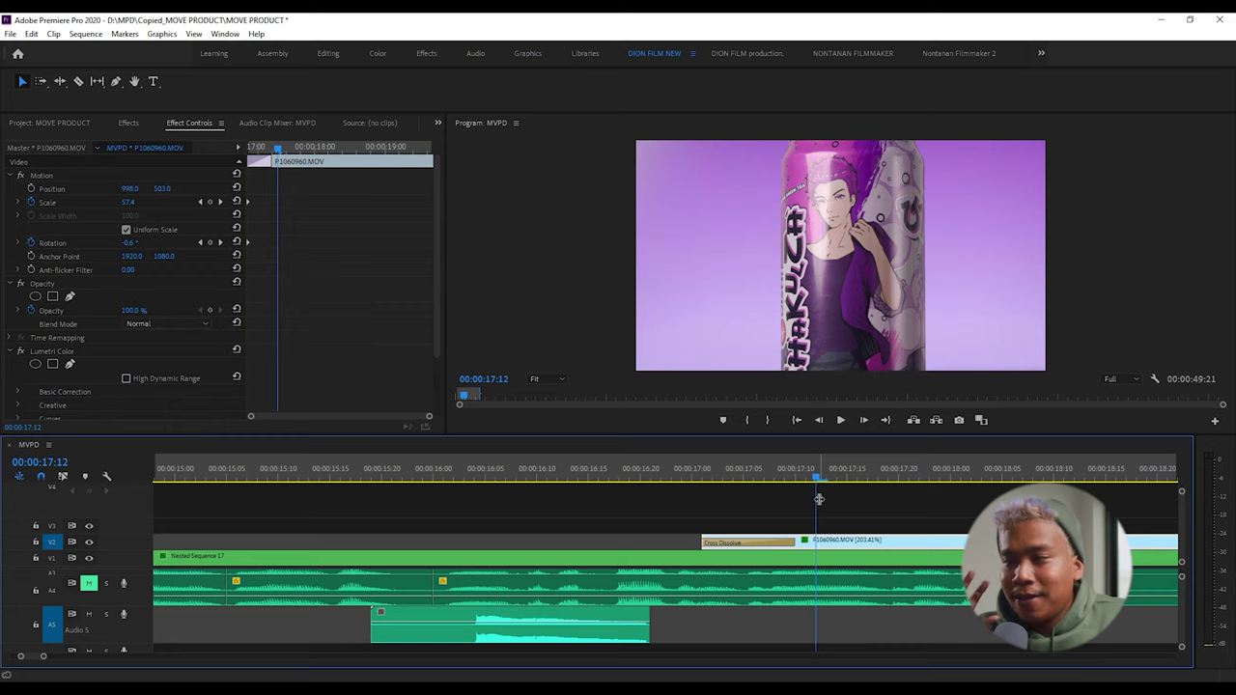
pyautogui.click(643, 473)
pyautogui.click(620, 559)
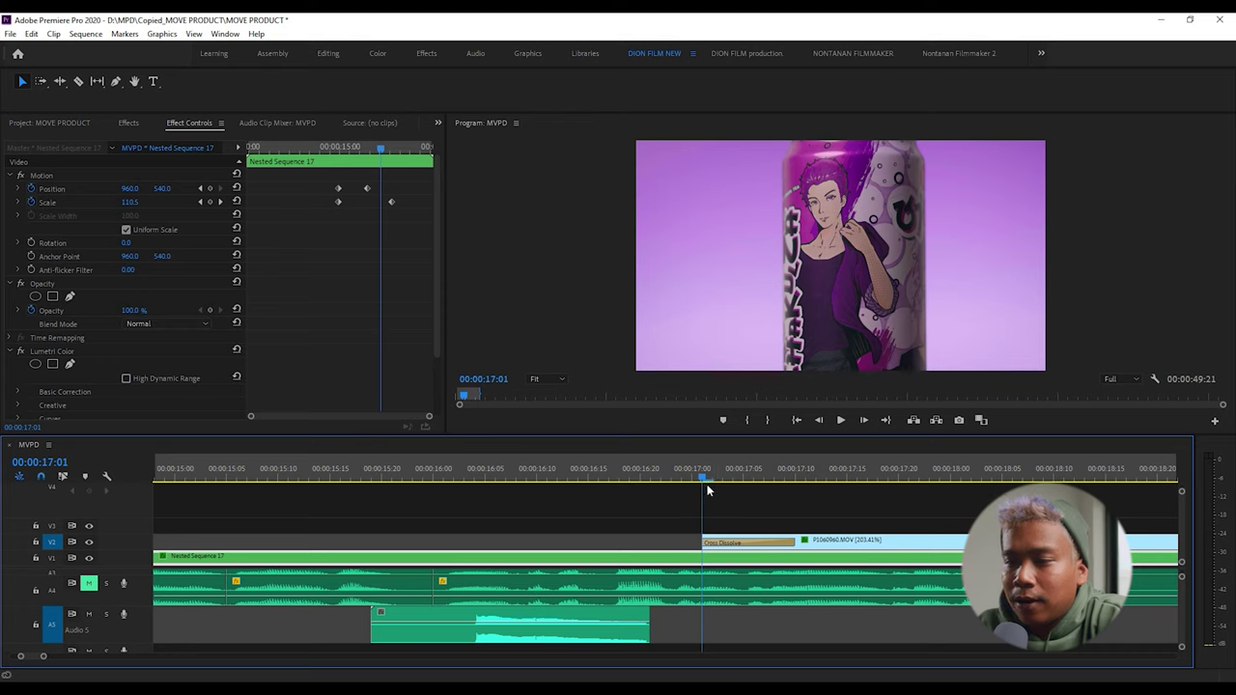
pyautogui.moveTo(708, 477); pyautogui.dragTo(858, 491)
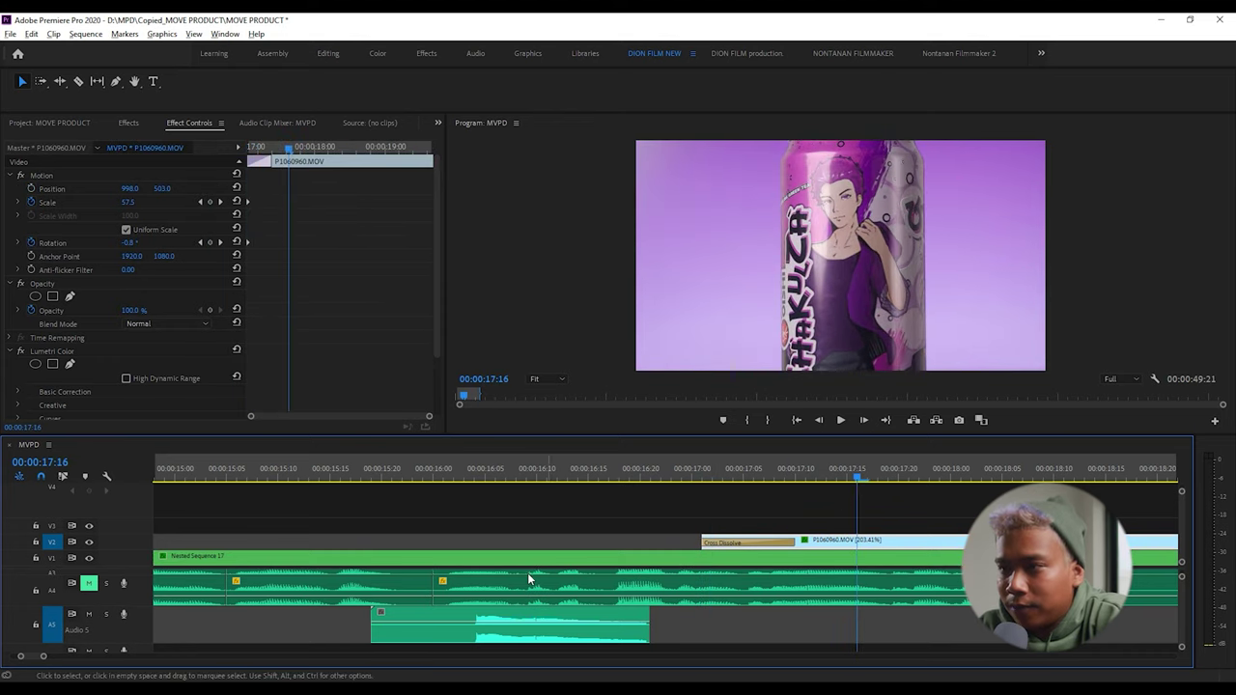
# - Scrub through P1060960.MOV to 00:00:18:17, check its Motion settings, and continue past its end to 00:00:19:18
pyautogui.scroll(-4, 527, 573)
pyautogui.moveTo(643, 480); pyautogui.dragTo(736, 490)
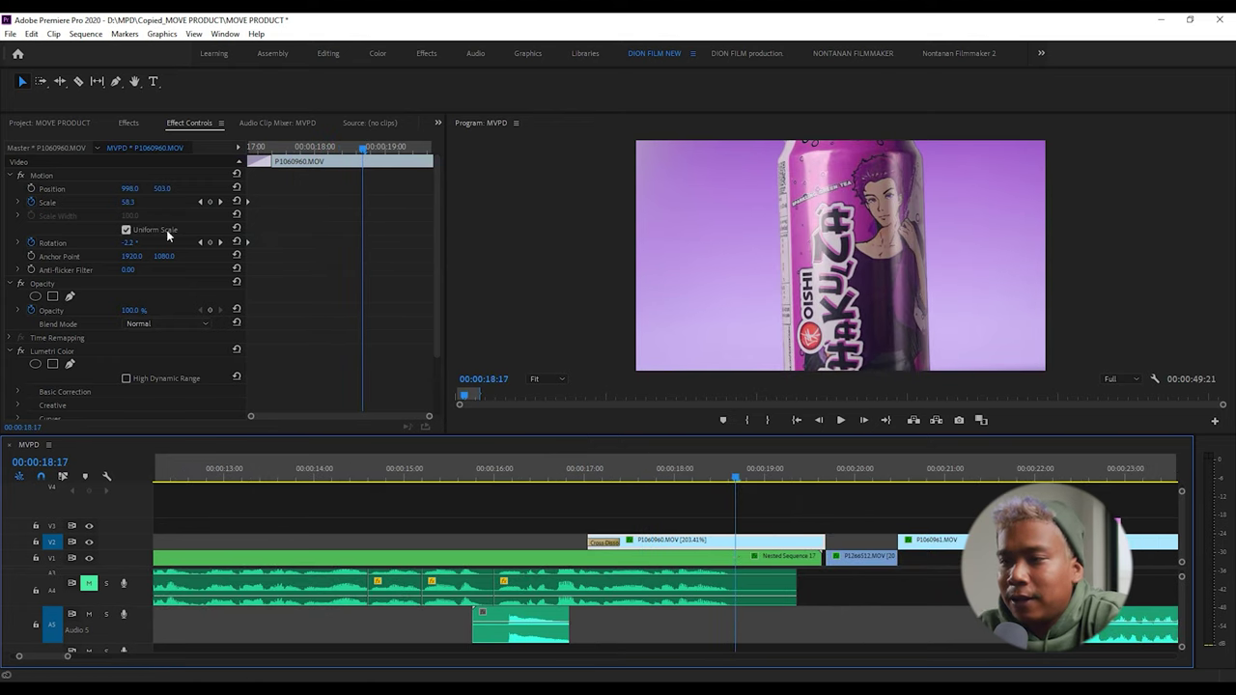
pyautogui.click(43, 177)
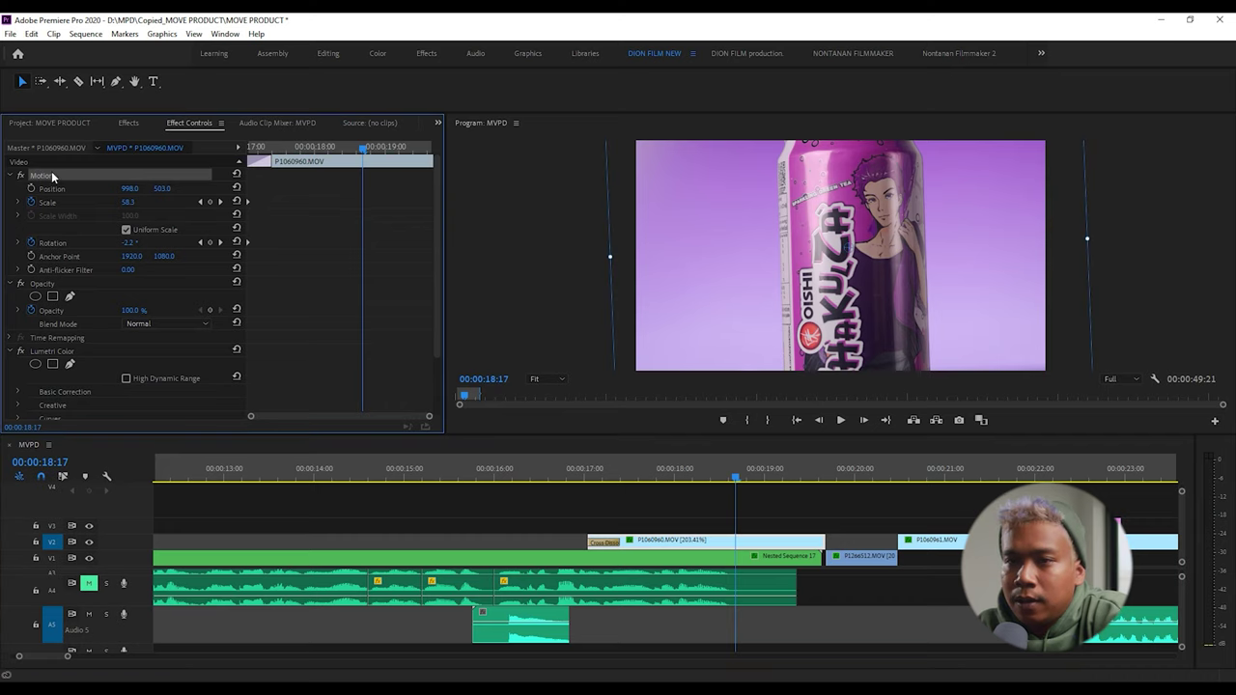
pyautogui.moveTo(733, 481); pyautogui.dragTo(830, 490)
pyautogui.scroll(-3, 600, 547)
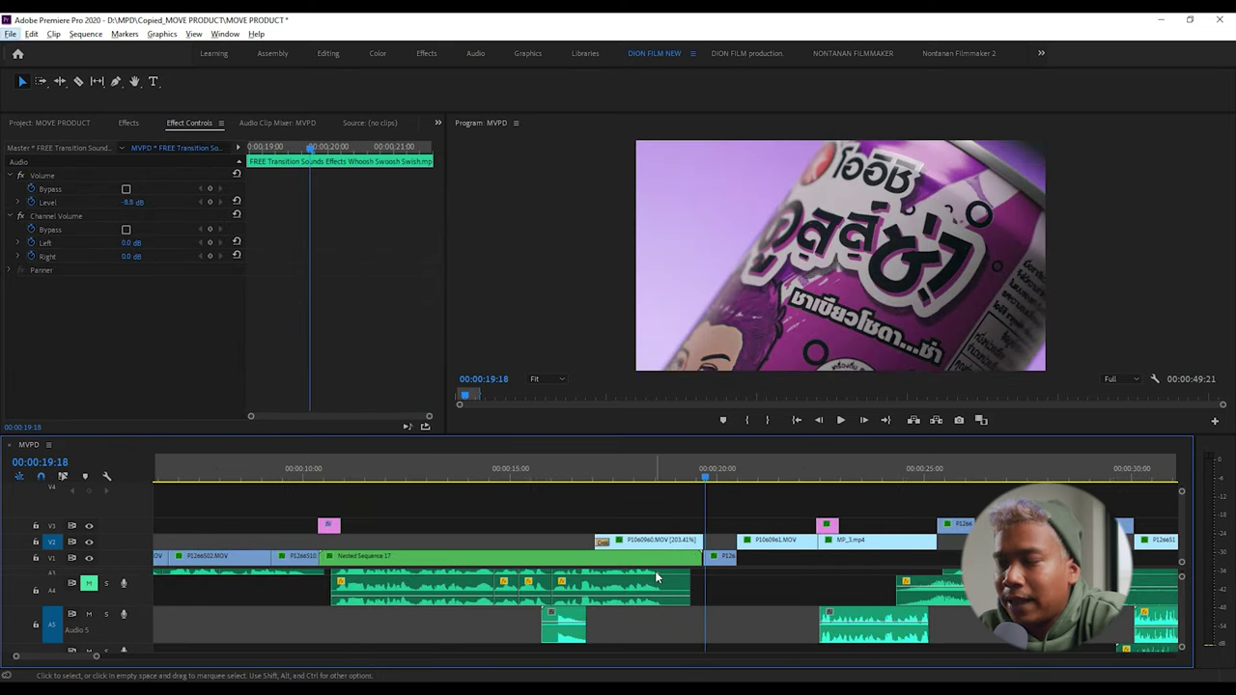
# - Select P1266512.MOV at 00:00:19:20 and inspect its Motion settings, including the Rotation keyframes
pyautogui.press('=')
pyautogui.press('=')
pyautogui.press('=')
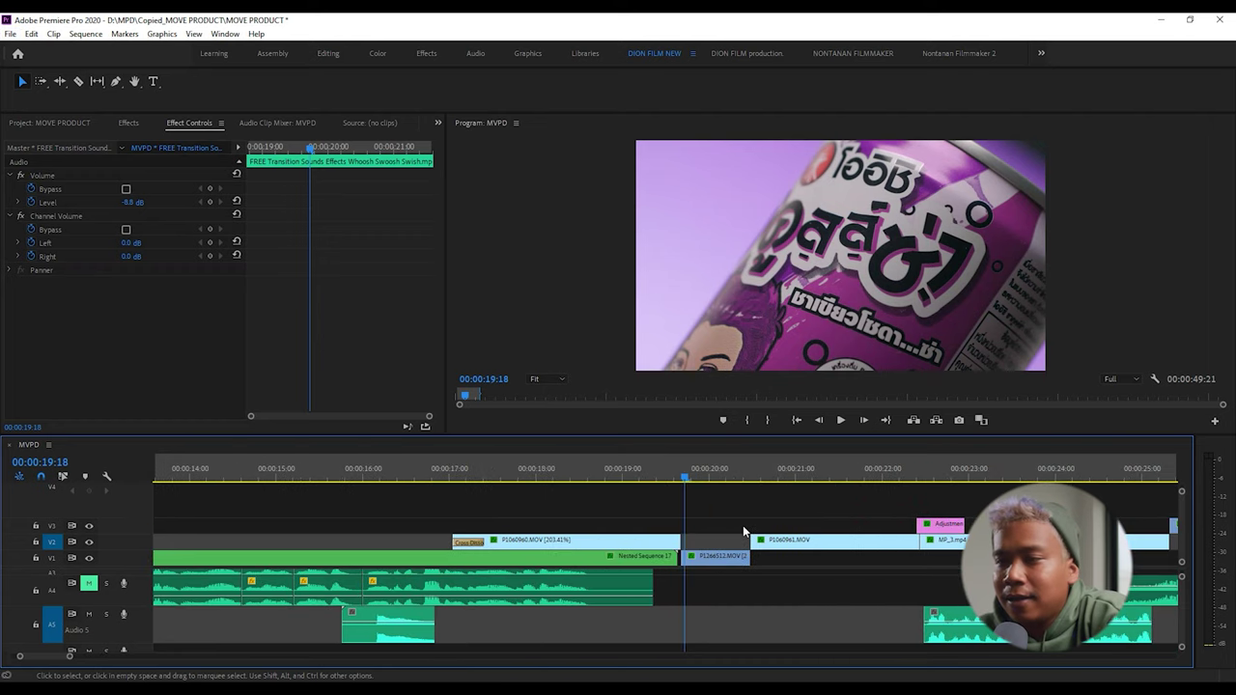
pyautogui.moveTo(692, 481)
pyautogui.mouseDown()
pyautogui.moveTo(707, 480)
pyautogui.moveTo(691, 480)
pyautogui.mouseUp()
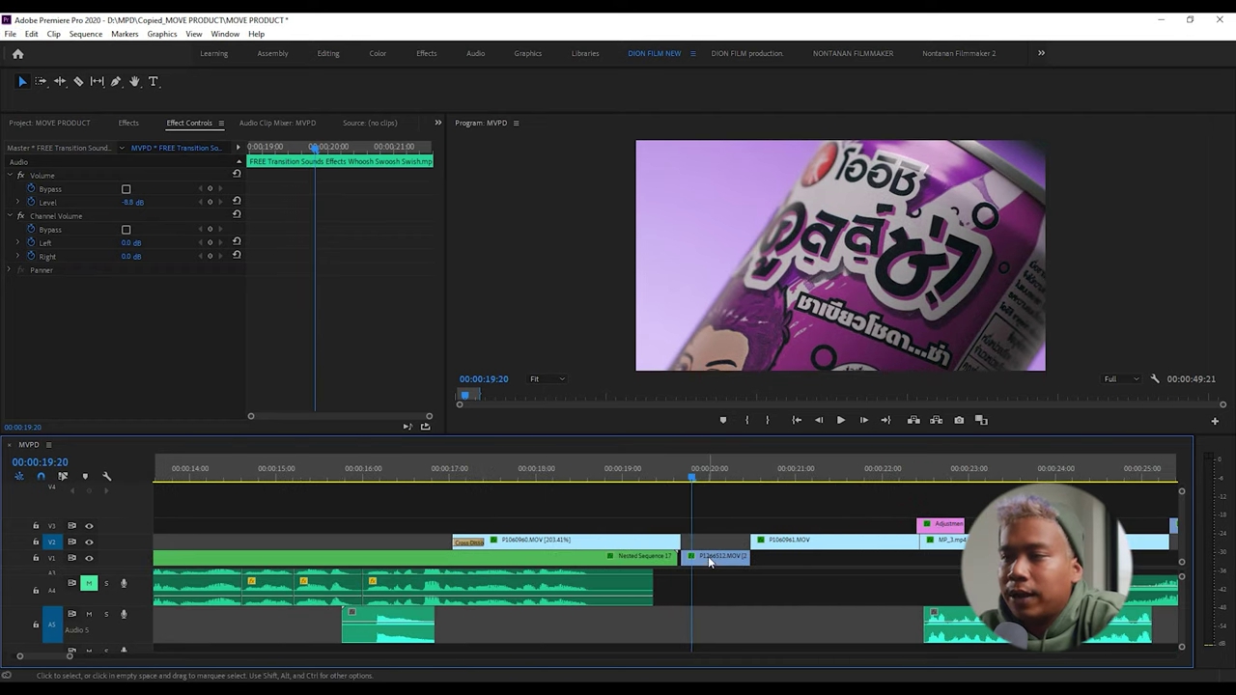
pyautogui.click(711, 561)
pyautogui.click(37, 177)
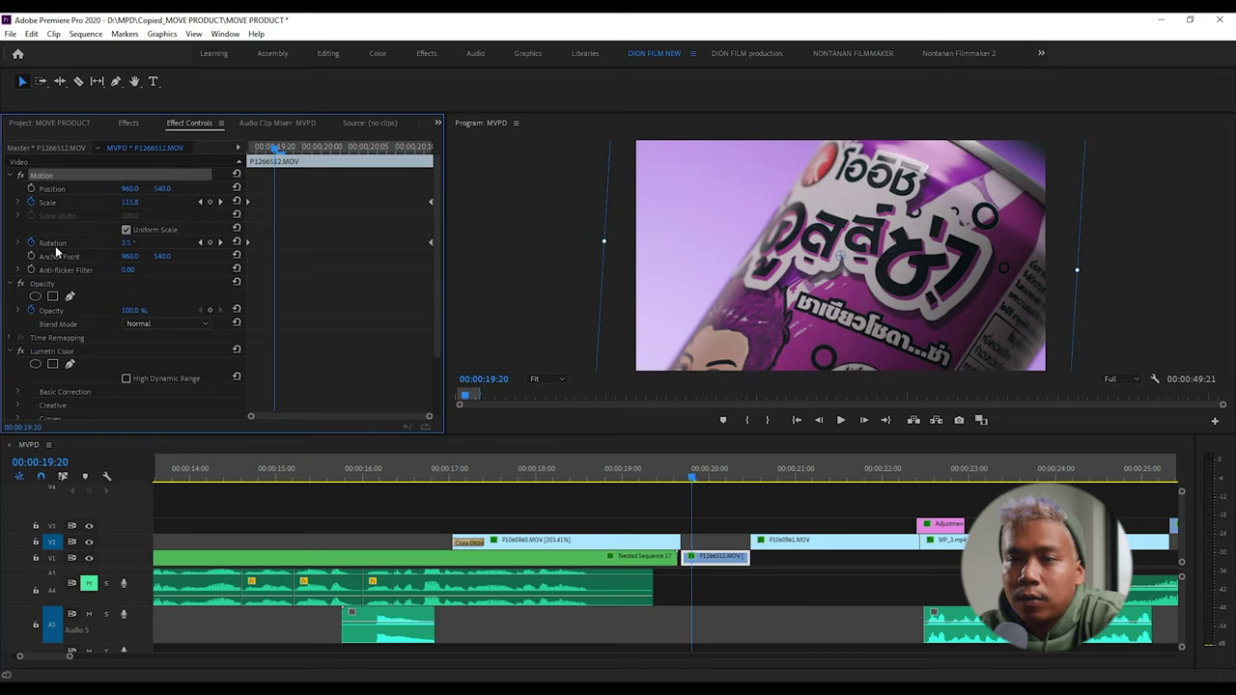
pyautogui.click(82, 251)
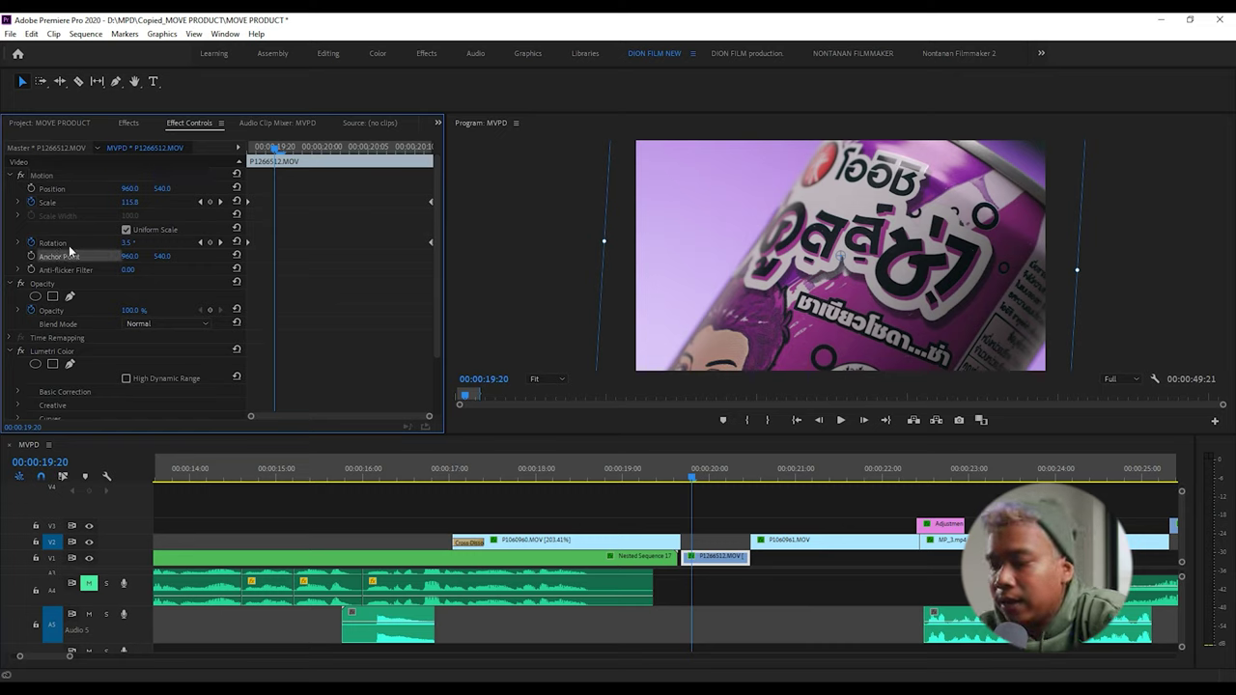
# - Scrub from P1266512.MOV into P1060961.MOV to 00:00:20:23 and bring the sound effects on A1 into view
pyautogui.click(706, 484)
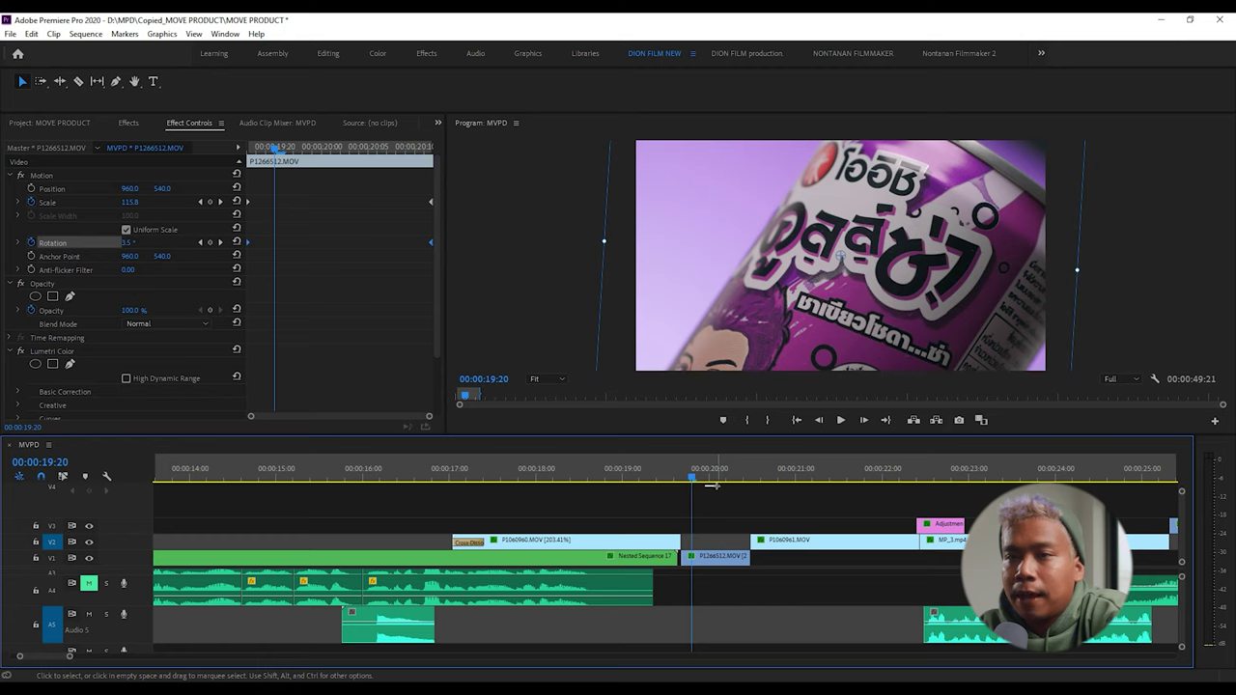
pyautogui.moveTo(691, 478); pyautogui.dragTo(790, 499)
pyautogui.scroll(-3, 598, 525)
pyautogui.scroll(-3, 578, 531)
pyautogui.scroll(-2, 548, 536)
pyautogui.scroll(3, 1182, 623)
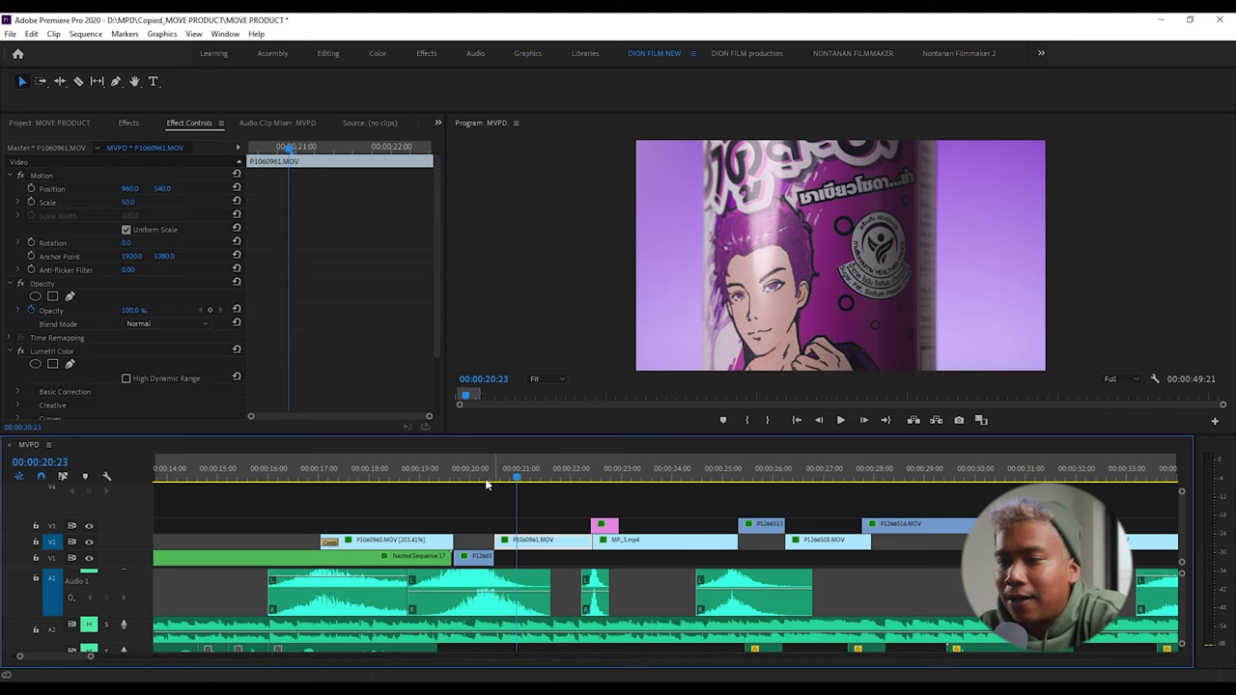
# - Select the transition whoosh clip on A1 at 00:00:19:20 and scrub on through P1060961.MOV to 00:00:22:07
pyautogui.click(461, 468)
pyautogui.click(463, 570)
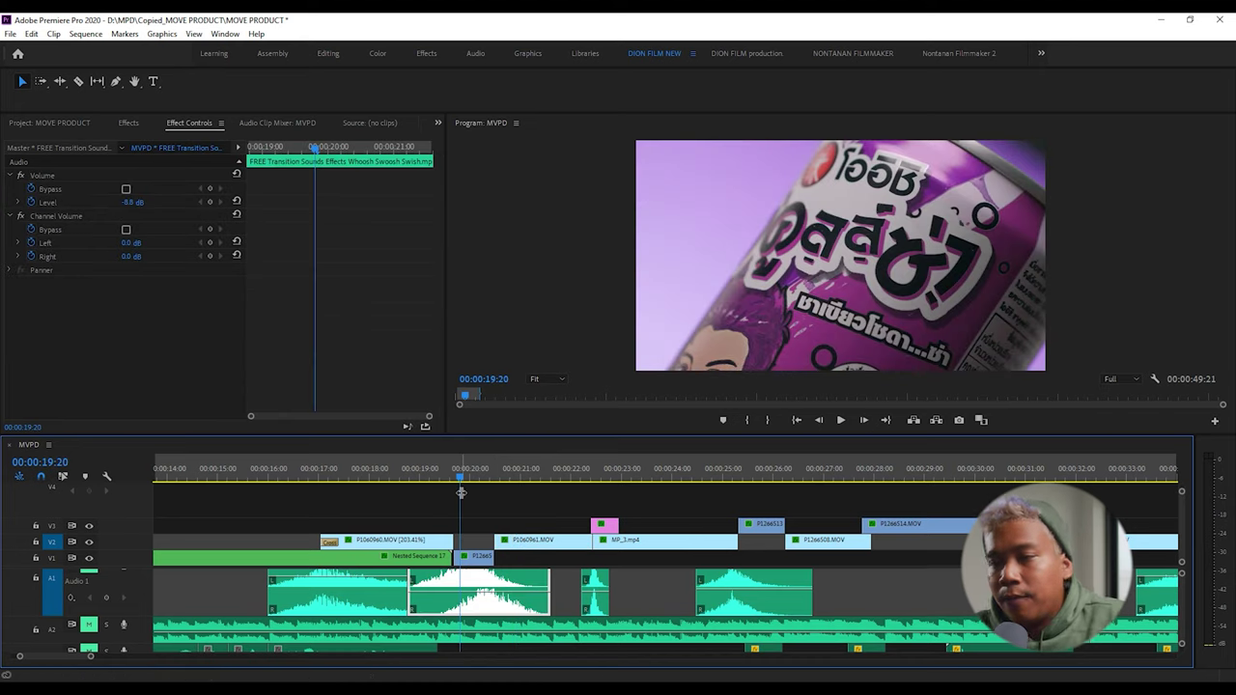
pyautogui.moveTo(446, 470); pyautogui.dragTo(586, 494)
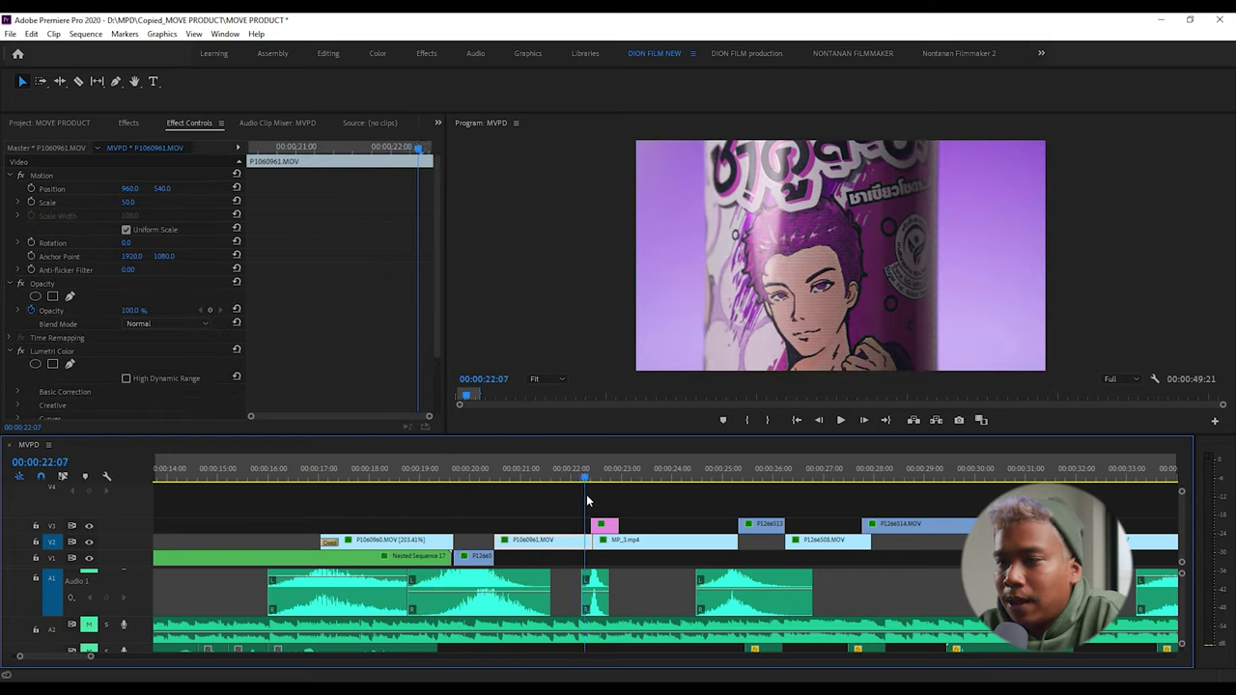
pyautogui.scroll(-3, 396, 581)
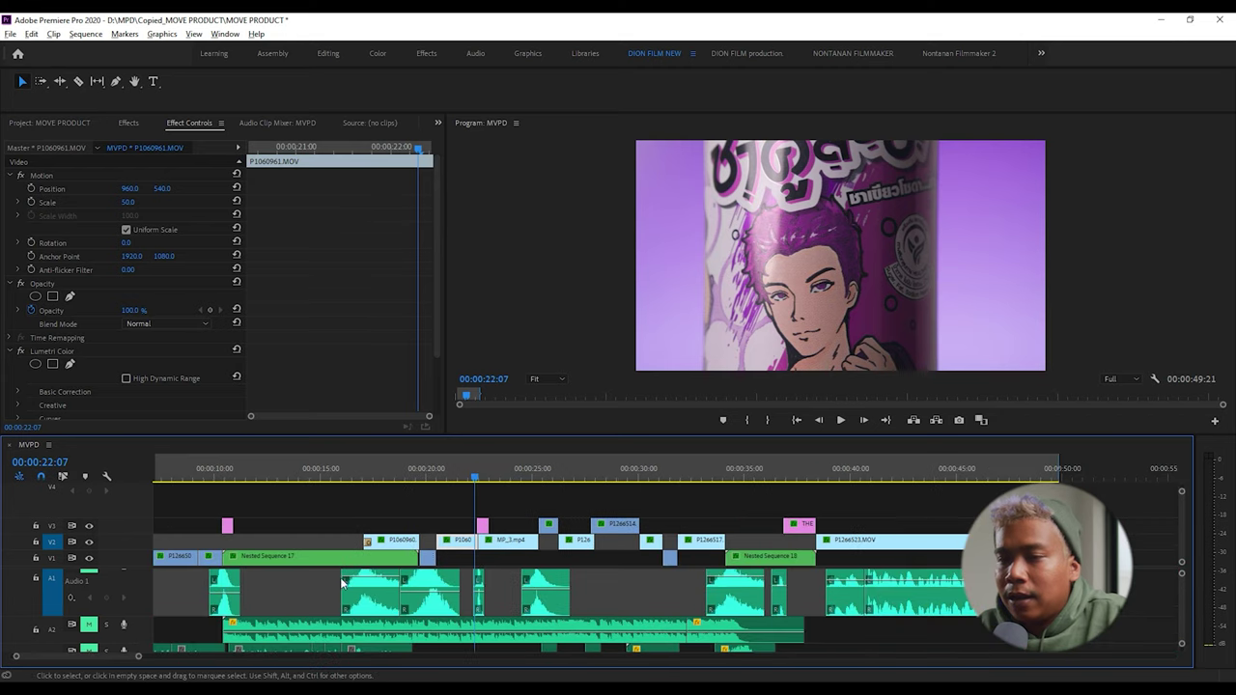
# - Review the animated zoom in MP_3.mp4 by moving from 00:00:23:08 to 00:00:24:02
pyautogui.click(265, 560)
pyautogui.press('=')
pyautogui.click(501, 468)
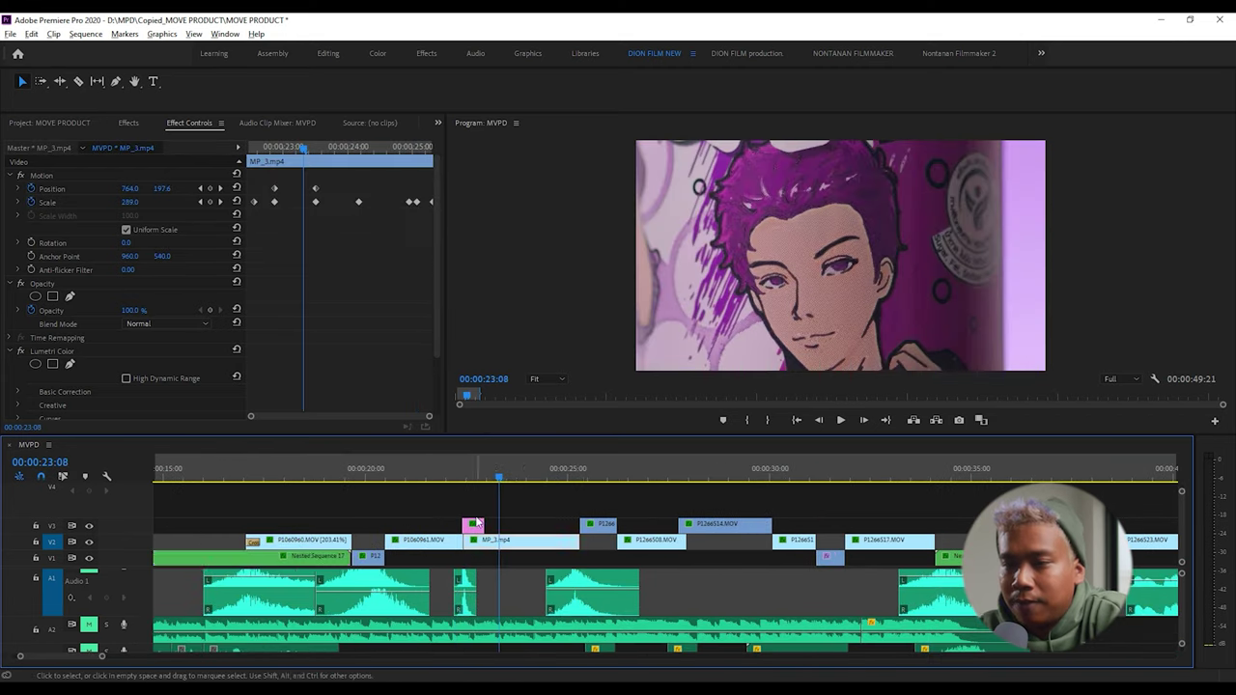
pyautogui.press('=')
pyautogui.moveTo(535, 479); pyautogui.dragTo(565, 521)
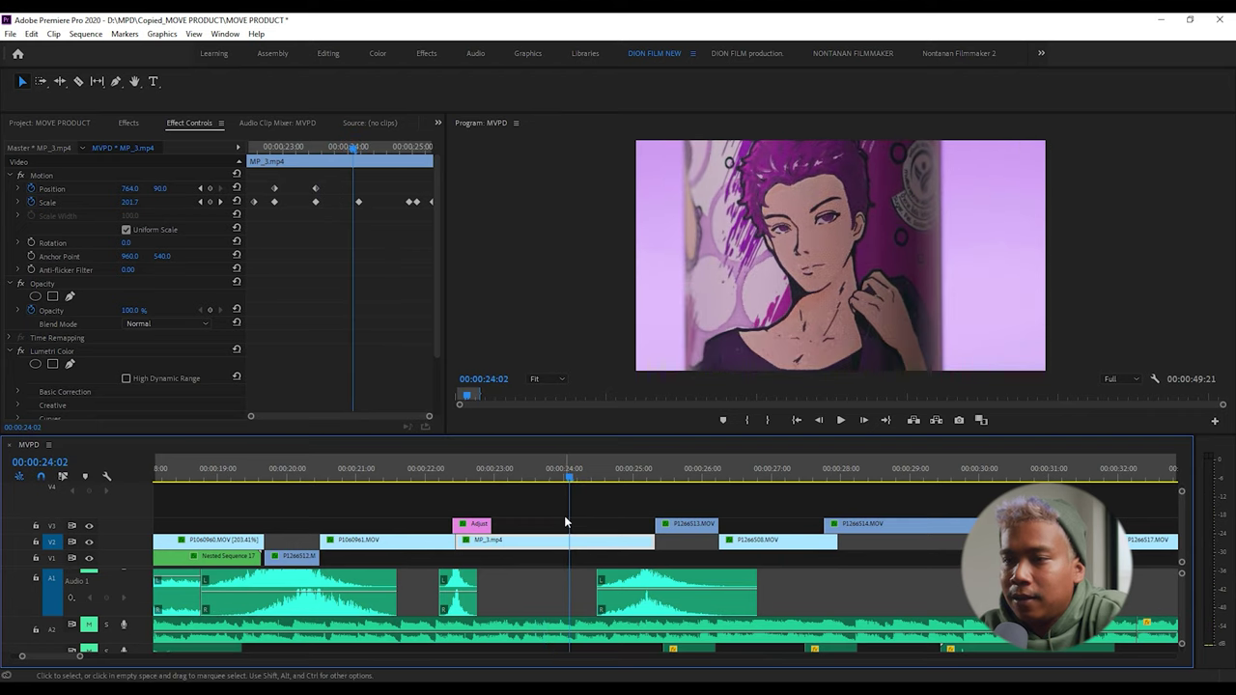
# - Select the Adjustment Layer over the cut into MP_3.mp4 at 00:00:22:12 and inspect its Transform (Fast Zoom (IN)) effect
pyautogui.click(451, 468)
pyautogui.press('=')
pyautogui.moveTo(440, 465); pyautogui.dragTo(454, 473)
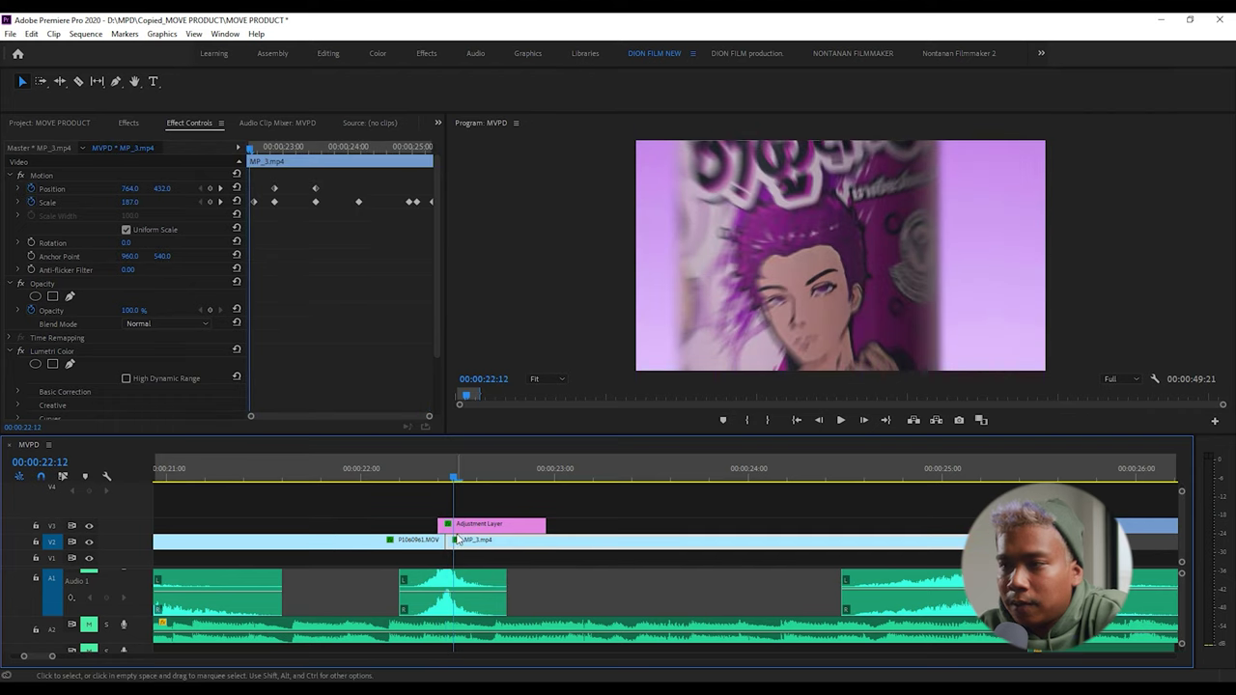
pyautogui.click(450, 527)
pyautogui.press('=')
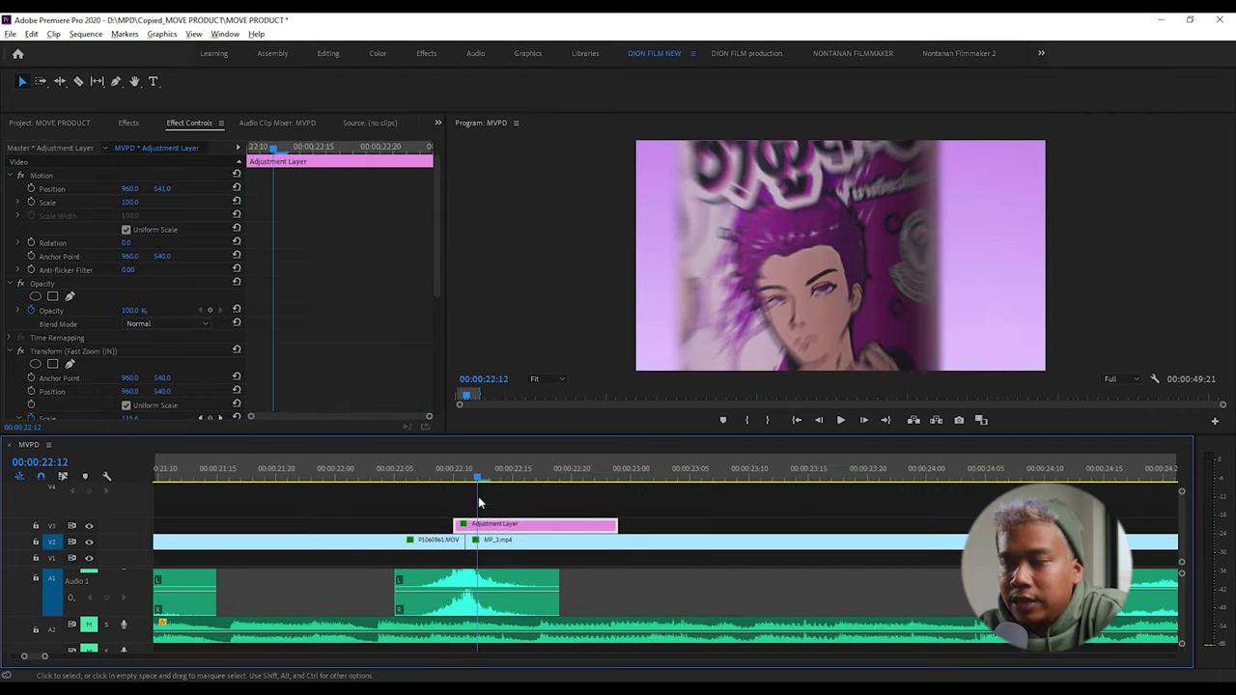
pyautogui.click(76, 353)
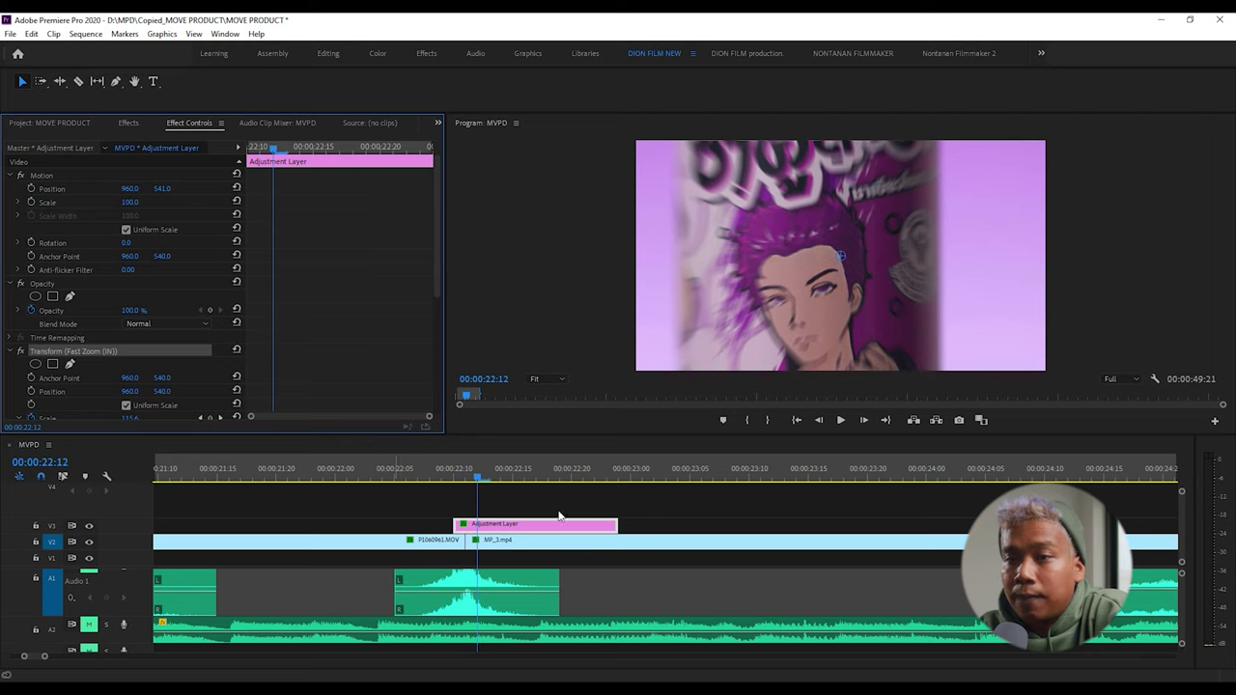
# - Select the ES_Whip Whoosh Rope 3 sound on A1 and scrub repeatedly over the fast-zoom transition, finishing at 00:00:22:17
pyautogui.click(446, 473)
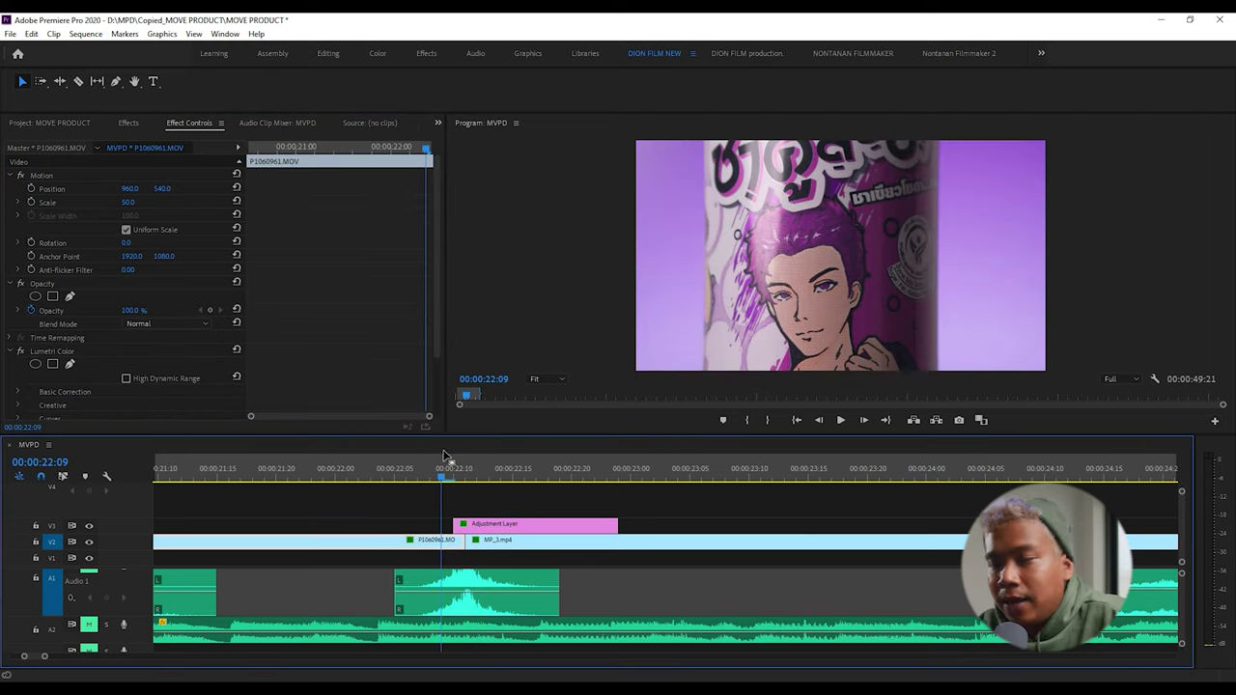
pyautogui.moveTo(444, 468); pyautogui.dragTo(405, 492)
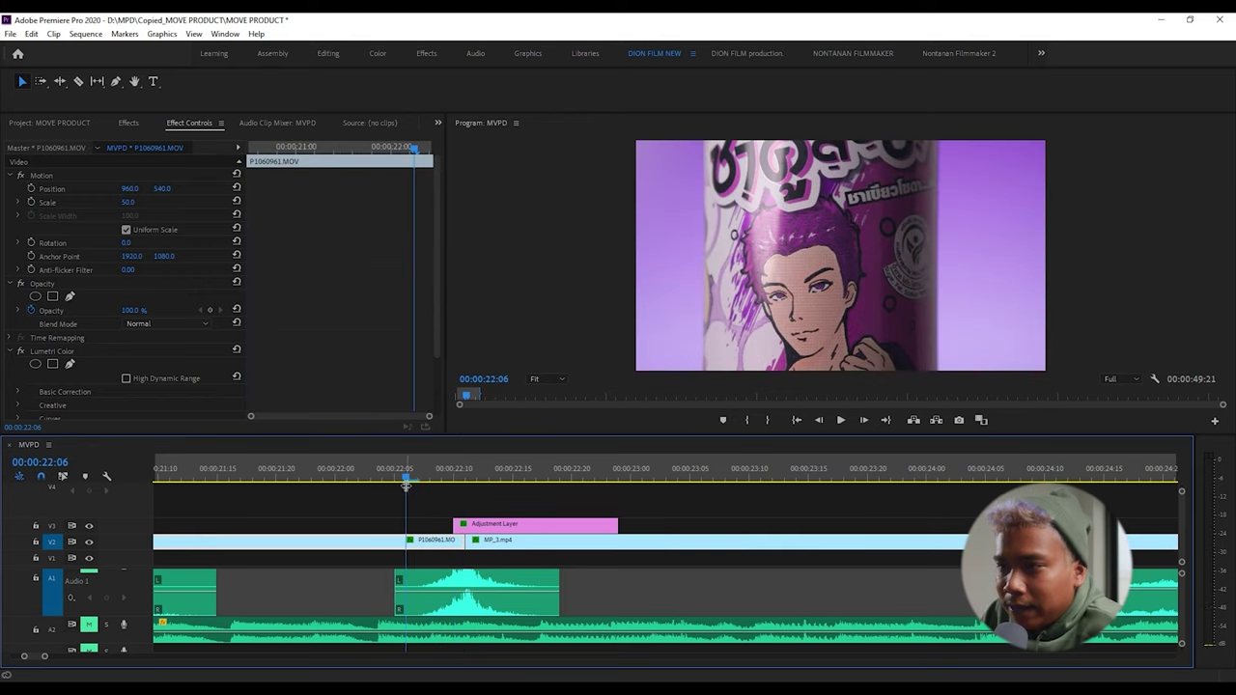
pyautogui.moveTo(410, 477); pyautogui.dragTo(417, 522)
pyautogui.click(469, 592)
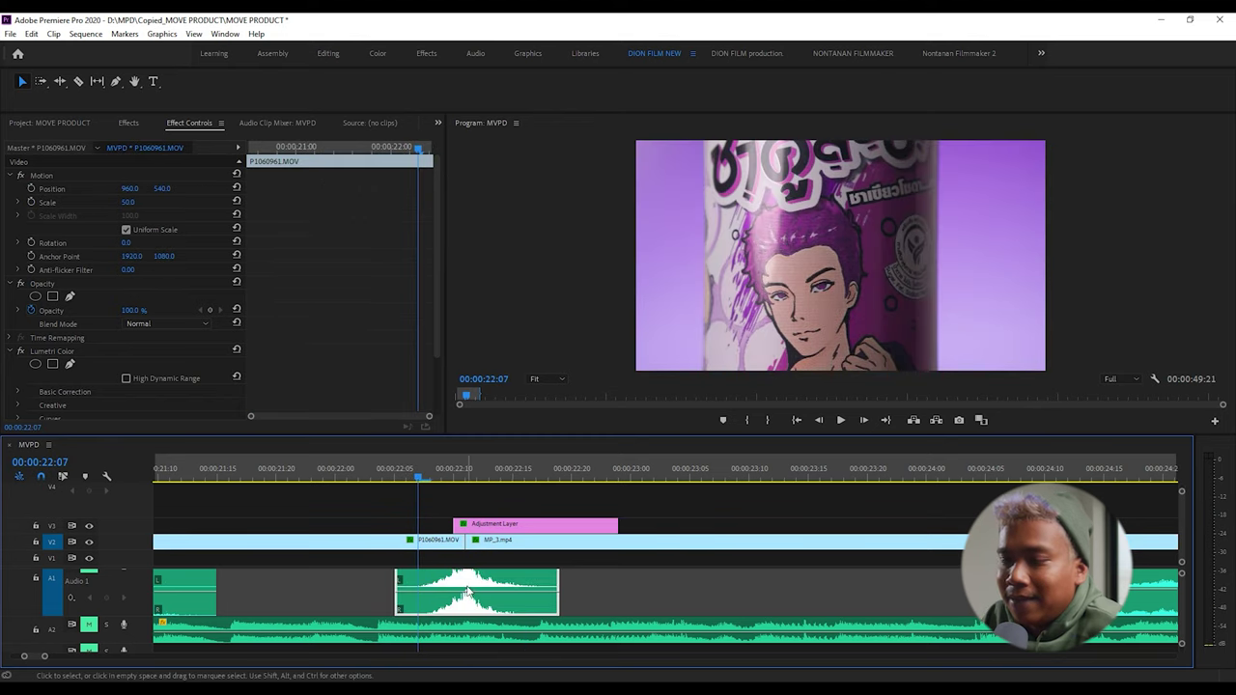
pyautogui.click(442, 472)
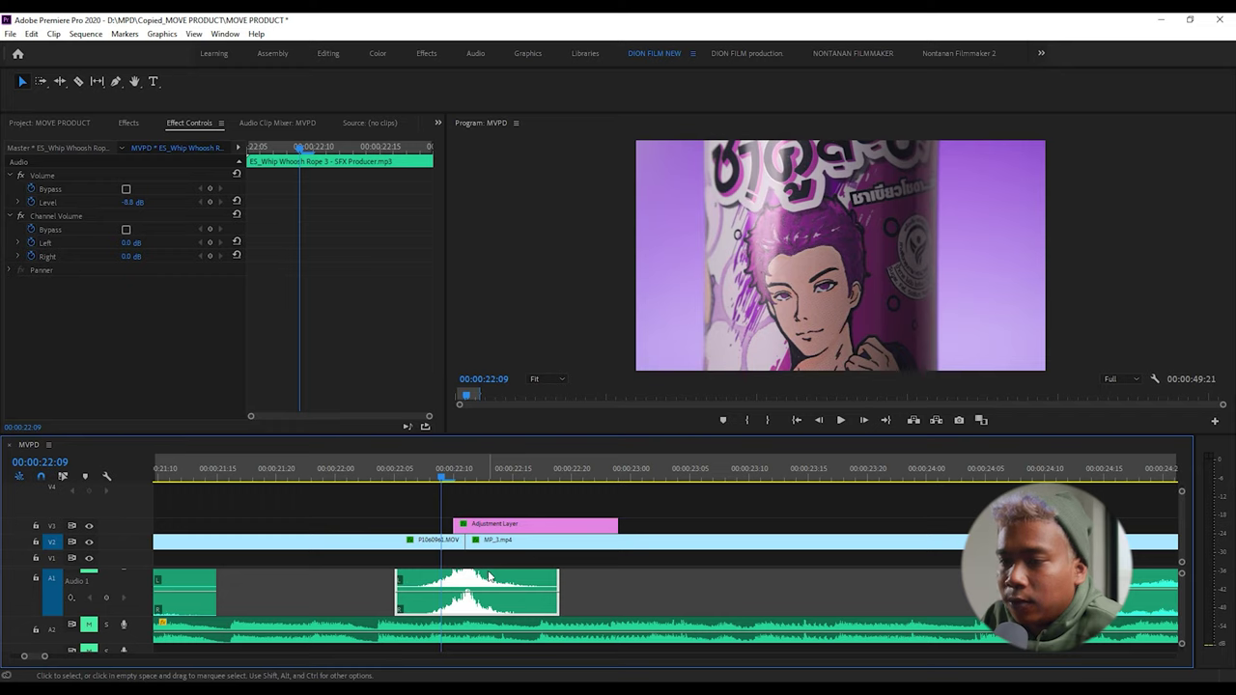
pyautogui.moveTo(439, 470); pyautogui.dragTo(515, 483)
pyautogui.moveTo(421, 480); pyautogui.dragTo(531, 489)
# - Scrub MP_3.mp4 to 00:00:22:22 and inspect its Position keyframes
pyautogui.click(574, 543)
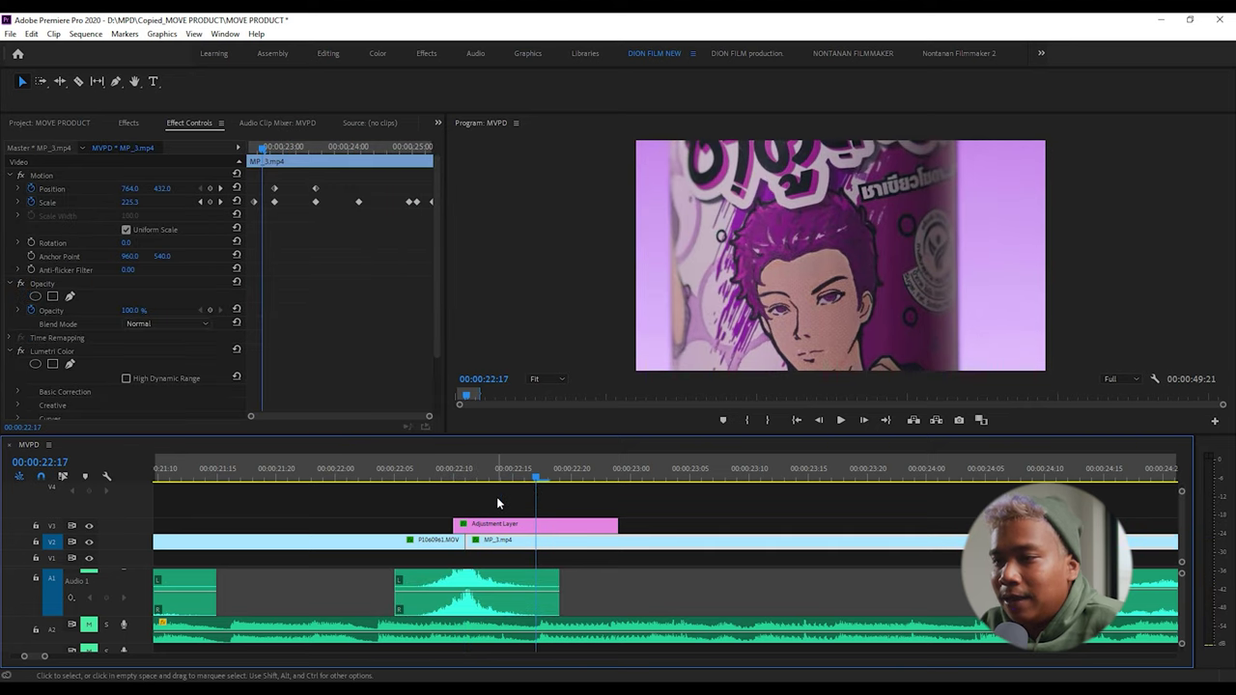
pyautogui.moveTo(535, 479); pyautogui.dragTo(601, 485)
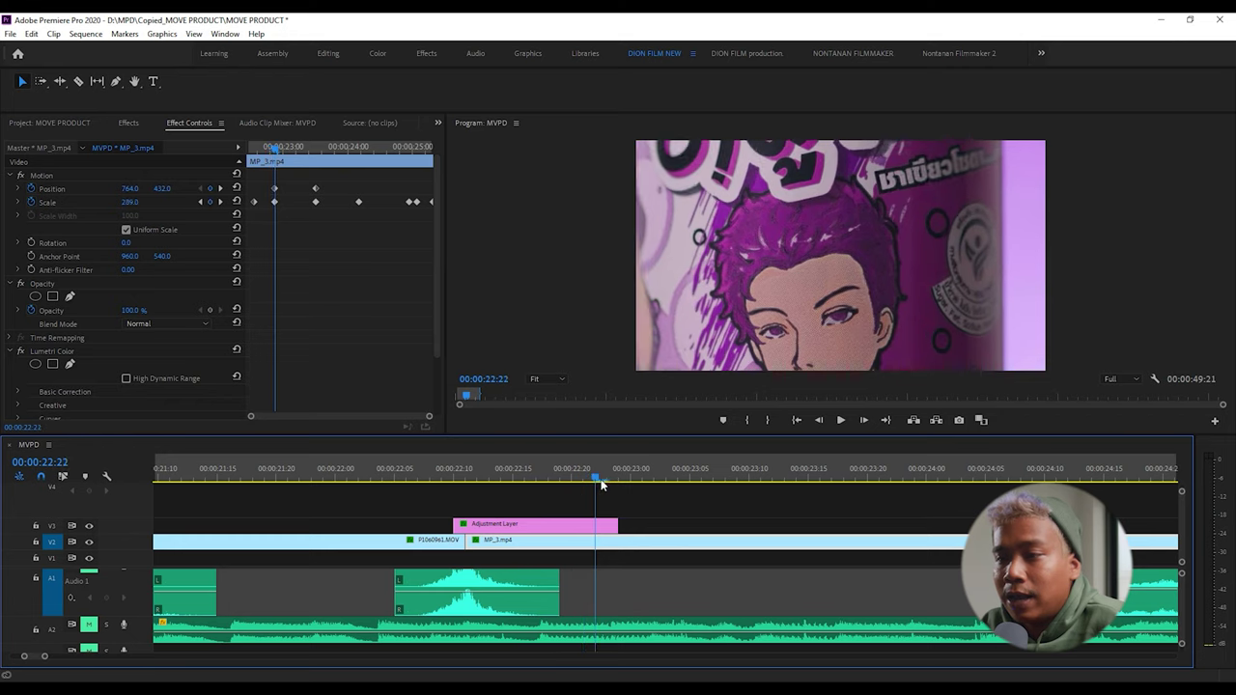
pyautogui.click(51, 188)
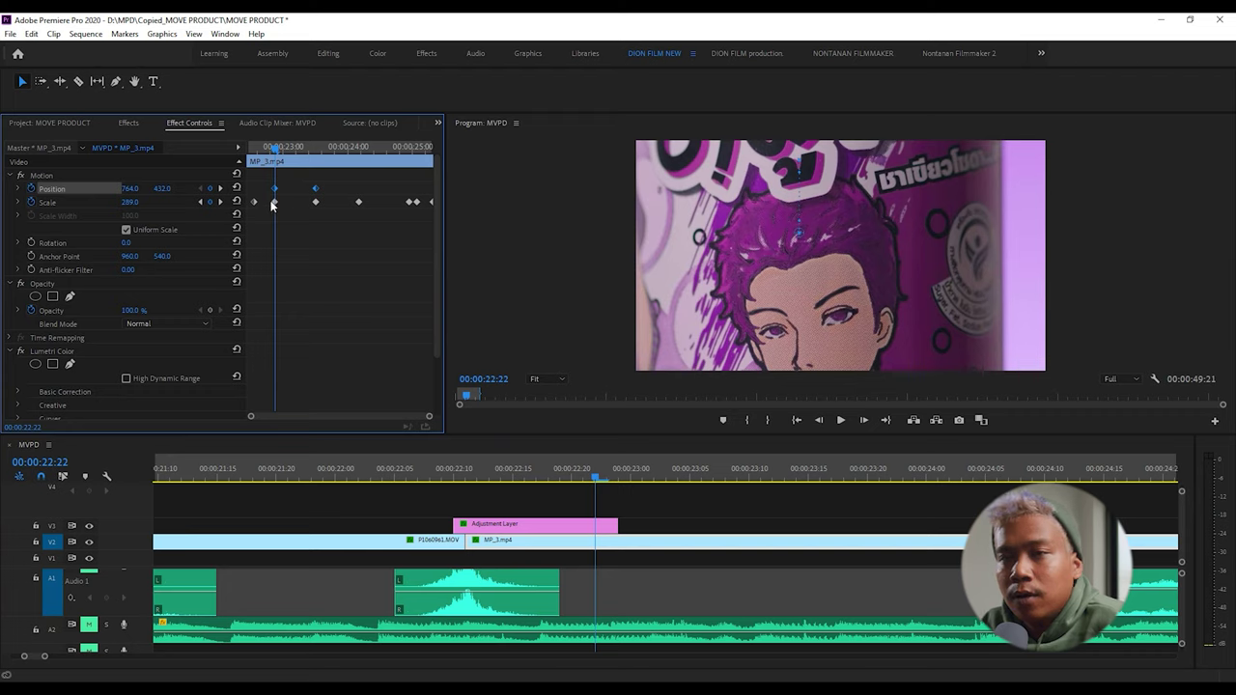
# - Review MP_3.mp4's Scale keyframes at 00:00:24:24 and scrub into the closing zoom at 00:00:25:04
pyautogui.moveTo(595, 479); pyautogui.dragTo(1008, 483)
pyautogui.scroll(-5, 799, 538)
pyautogui.moveTo(649, 477); pyautogui.dragTo(846, 492)
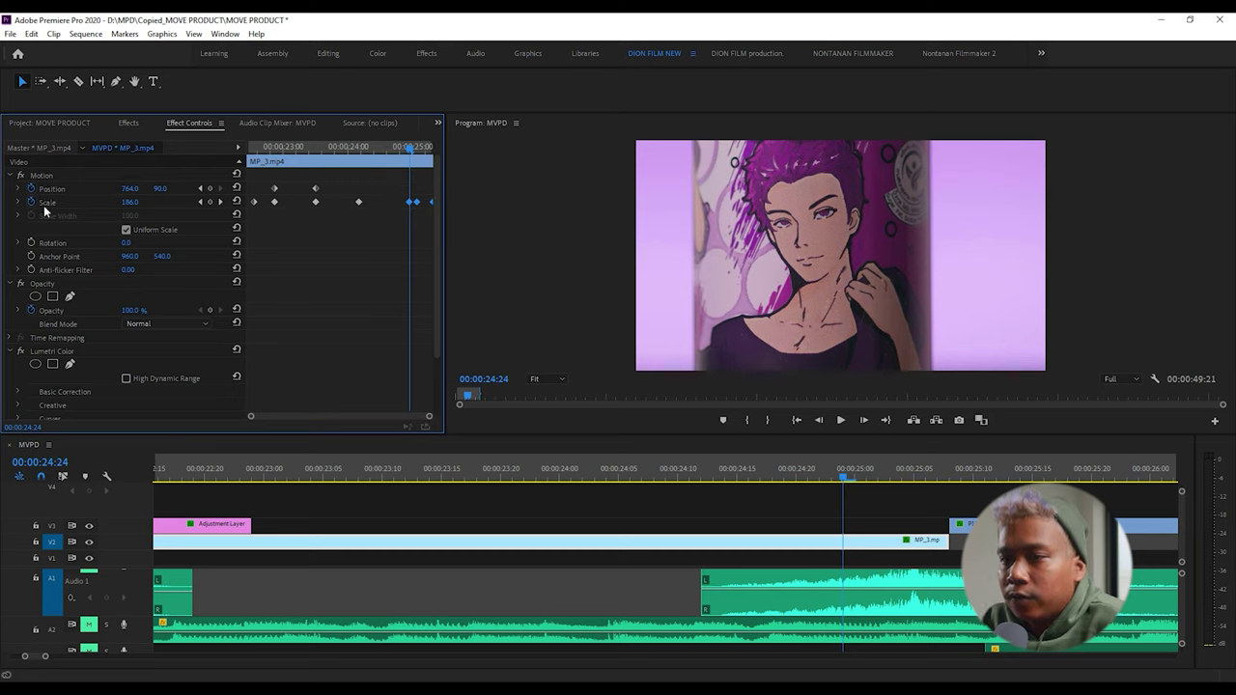
pyautogui.moveTo(850, 480); pyautogui.dragTo(895, 483)
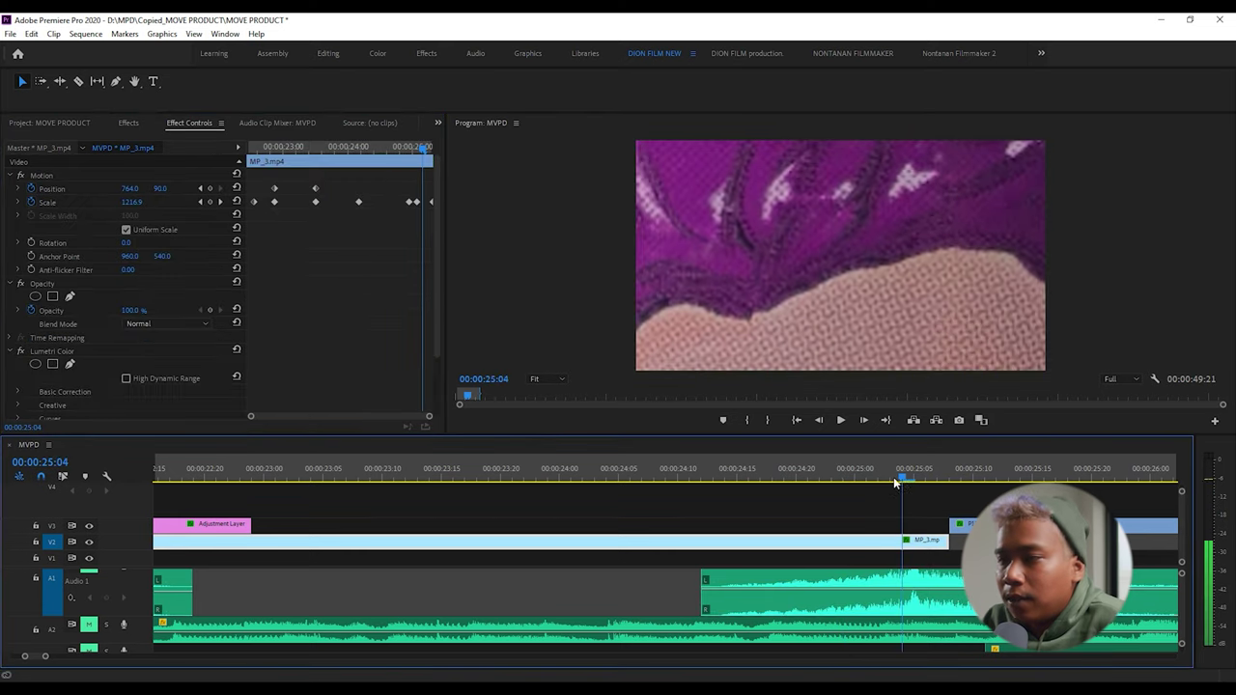
# - Scrub back through MP_3.mp4 to replay its motion, finishing at 00:00:23:06
pyautogui.keyDown('alt'); pyautogui.scroll(-1, 776, 577); pyautogui.keyUp('alt')
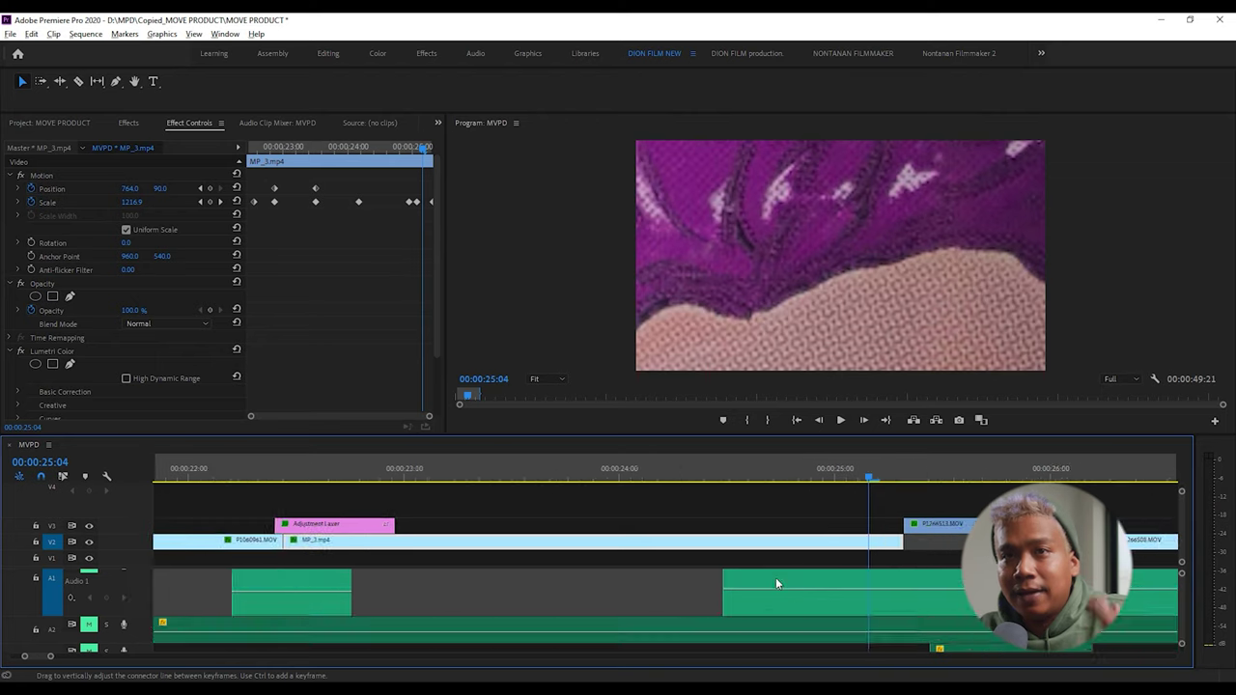
pyautogui.keyDown('alt'); pyautogui.scroll(-1, 776, 577); pyautogui.keyUp('alt')
pyautogui.moveTo(749, 474); pyautogui.dragTo(342, 486)
pyautogui.moveTo(599, 494)
pyautogui.mouseDown()
pyautogui.moveTo(441, 503)
pyautogui.moveTo(587, 514)
pyautogui.mouseUp()
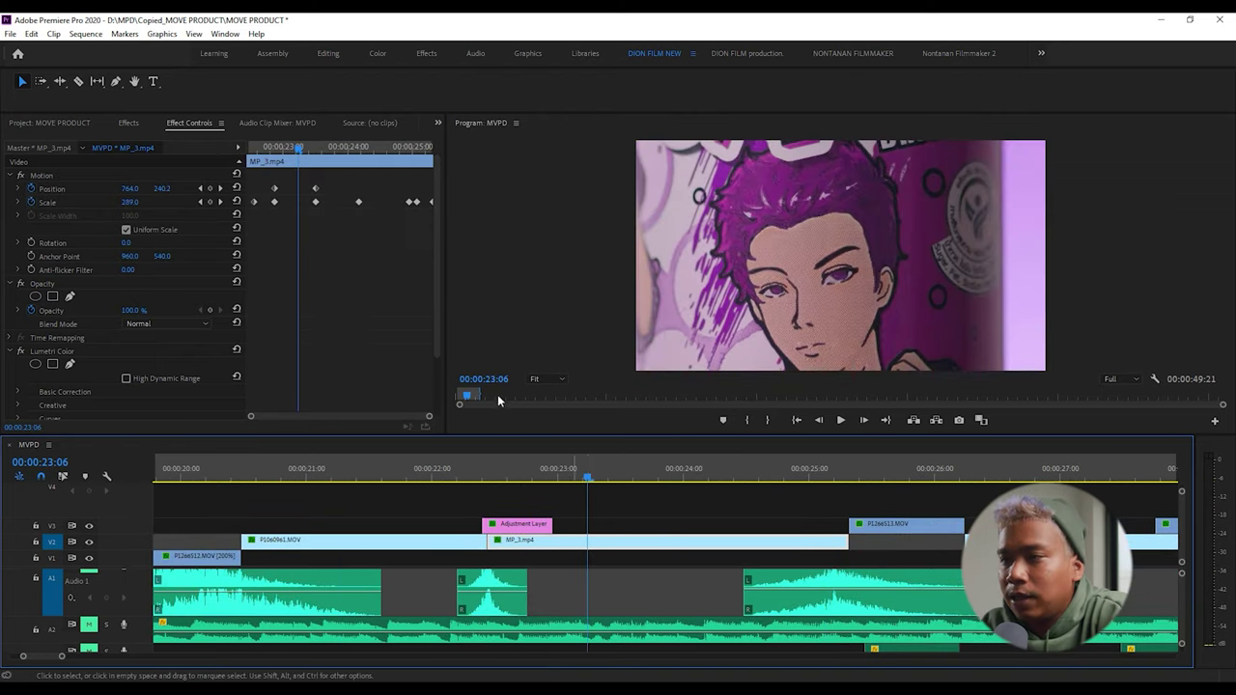
# - Scrub past the end of MP_3.mp4, select P1266513.MOV at 00:00:25:13 and inspect its Scale keyframes
pyautogui.moveTo(461, 449); pyautogui.dragTo(869, 497)
pyautogui.press('-')
pyautogui.press('=')
pyautogui.moveTo(670, 477)
pyautogui.mouseDown()
pyautogui.moveTo(632, 478)
pyautogui.moveTo(676, 489)
pyautogui.mouseUp()
pyautogui.click(679, 523)
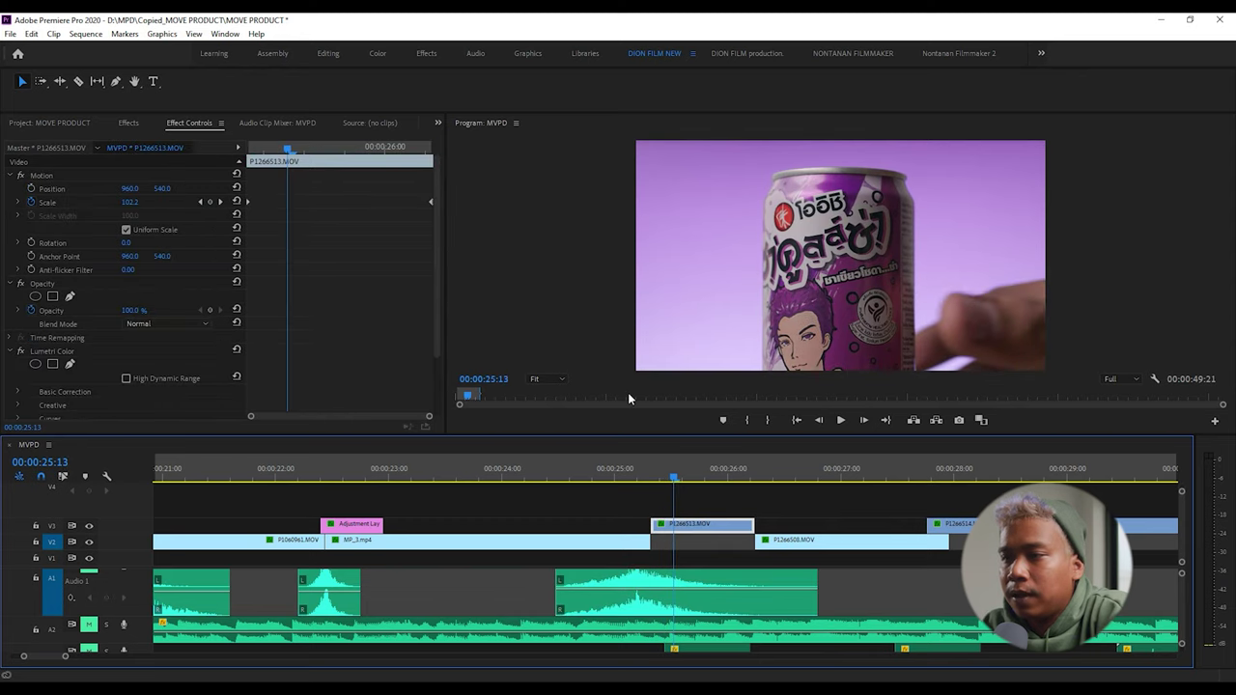
pyautogui.click(45, 205)
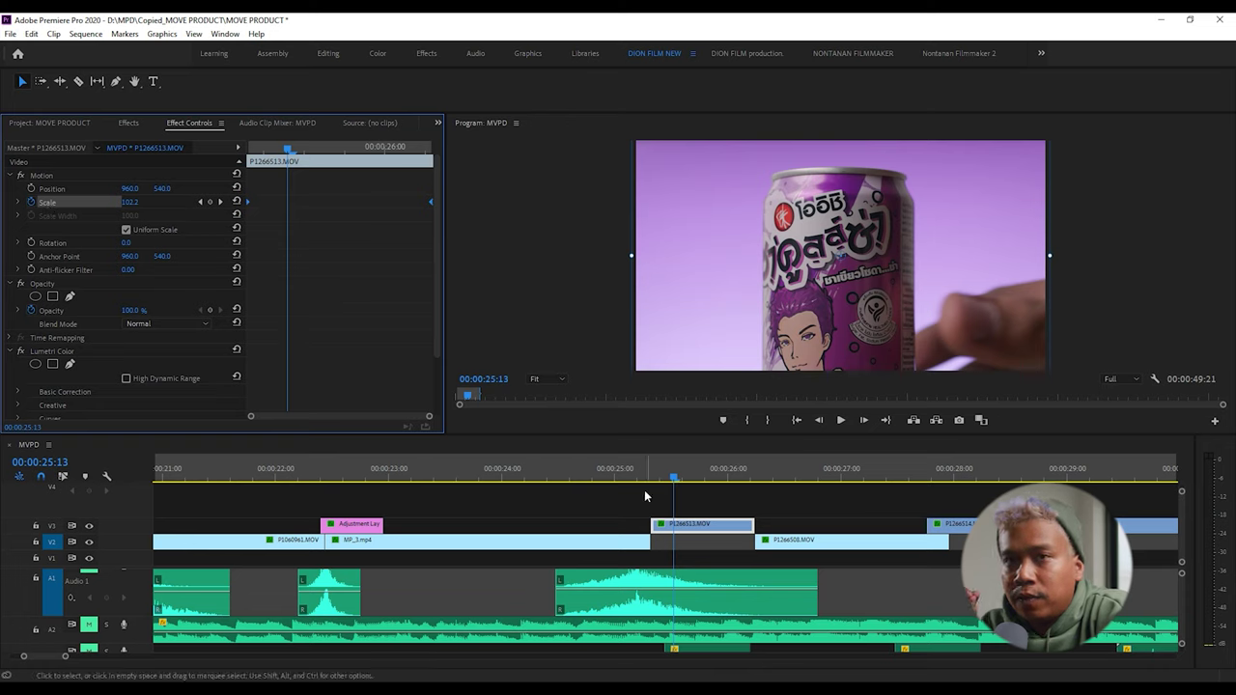
# - Scrub from P1266513.MOV into P1266508.MOV at 00:00:26:11 and view the sequence more widely
pyautogui.click(679, 478)
pyautogui.moveTo(681, 480); pyautogui.dragTo(764, 488)
pyautogui.scroll(-1, 647, 543)
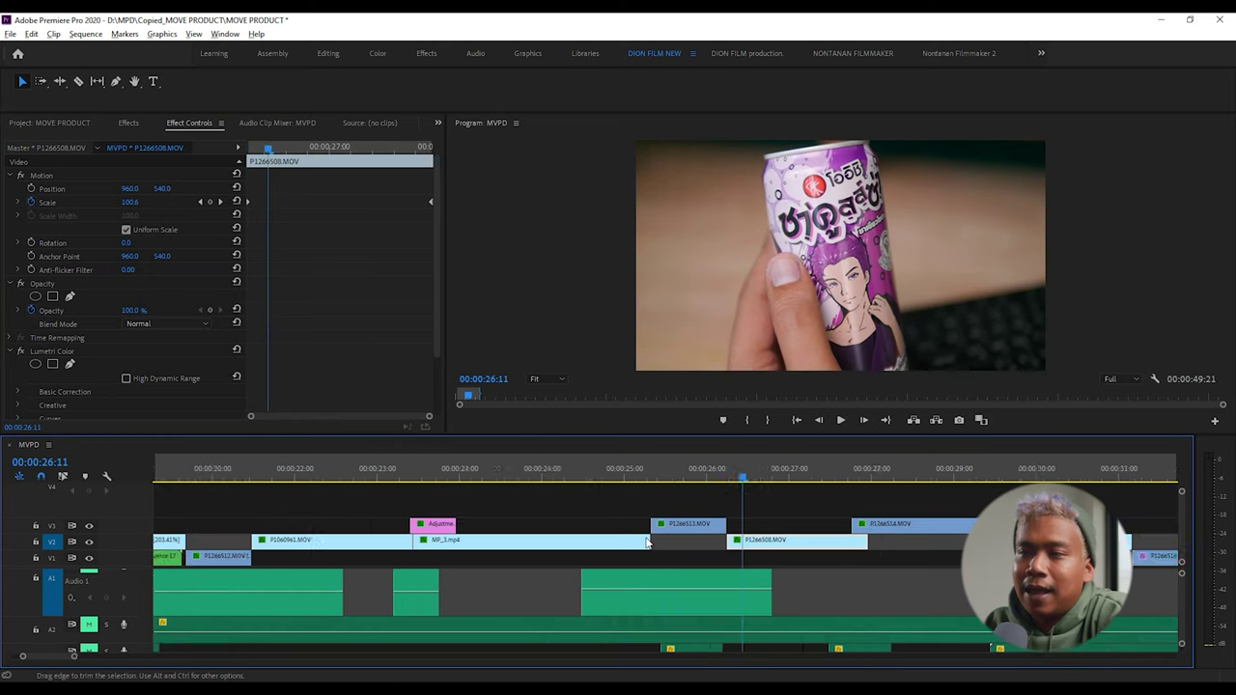
pyautogui.scroll(-4, 647, 542)
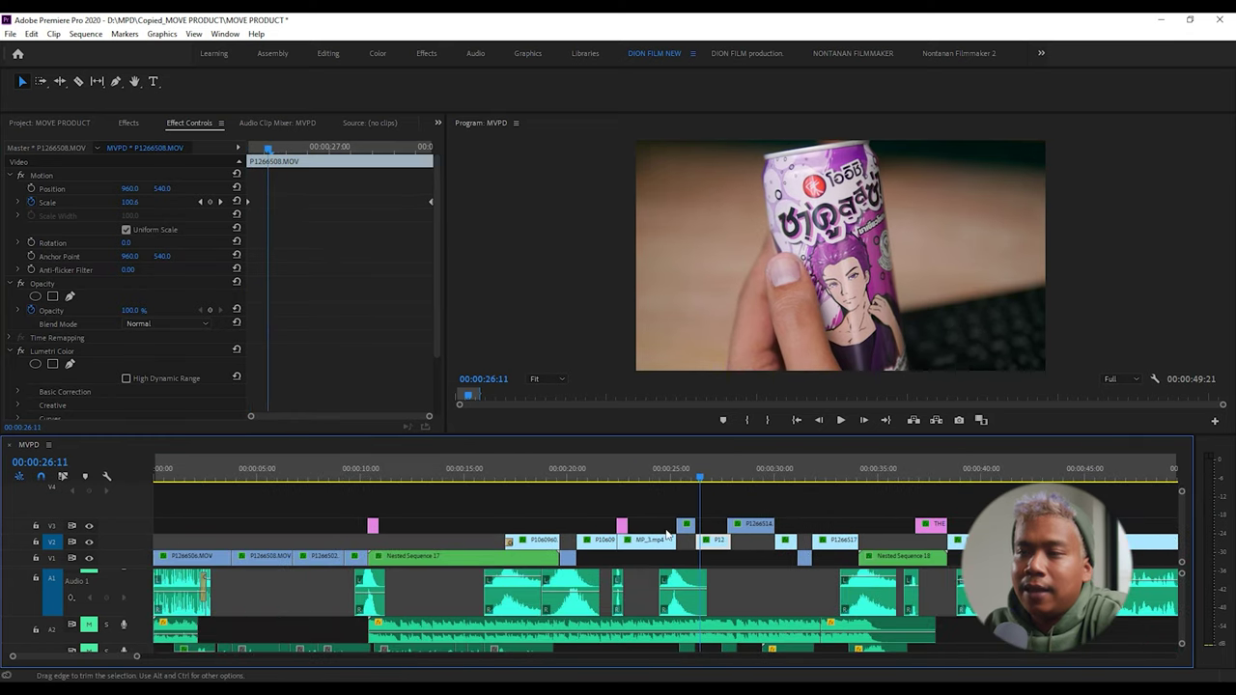
# - Scrub the can-opening shot P1266514.MOV from 00:00:28:07 to 00:00:29:23 and show the sound effects on A3 to A5
pyautogui.click(190, 480)
pyautogui.moveTo(650, 469); pyautogui.dragTo(741, 476)
pyautogui.press('=')
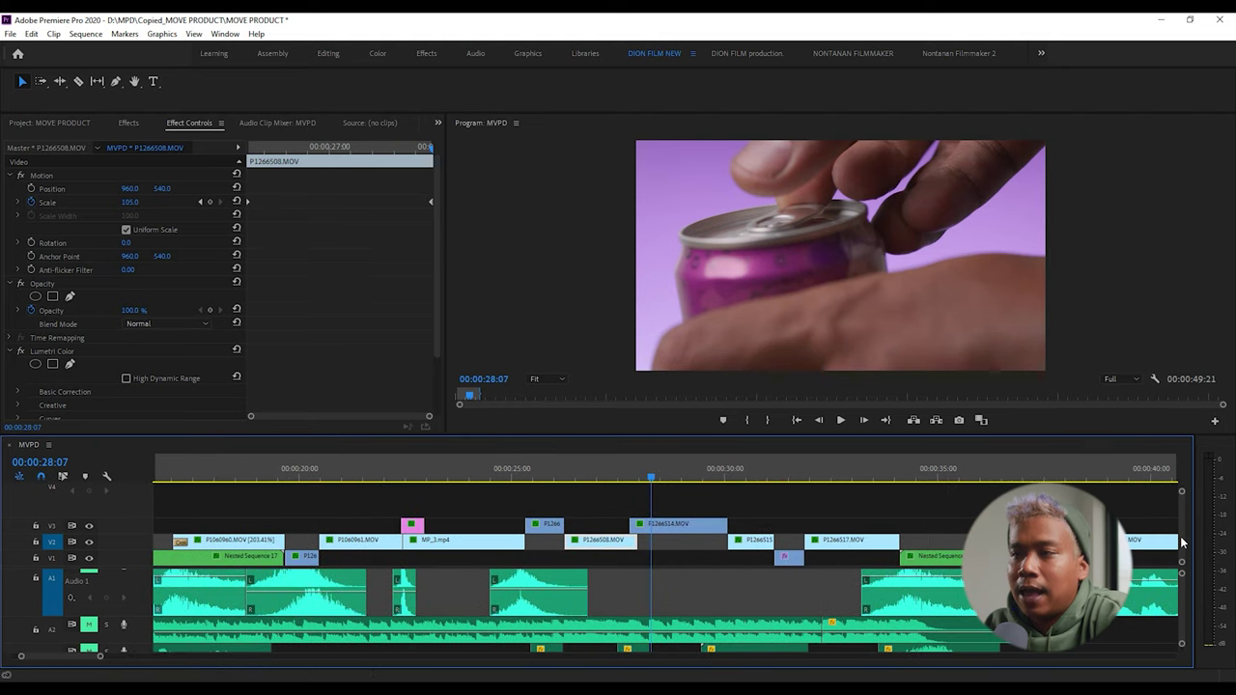
pyautogui.moveTo(628, 474); pyautogui.dragTo(722, 496)
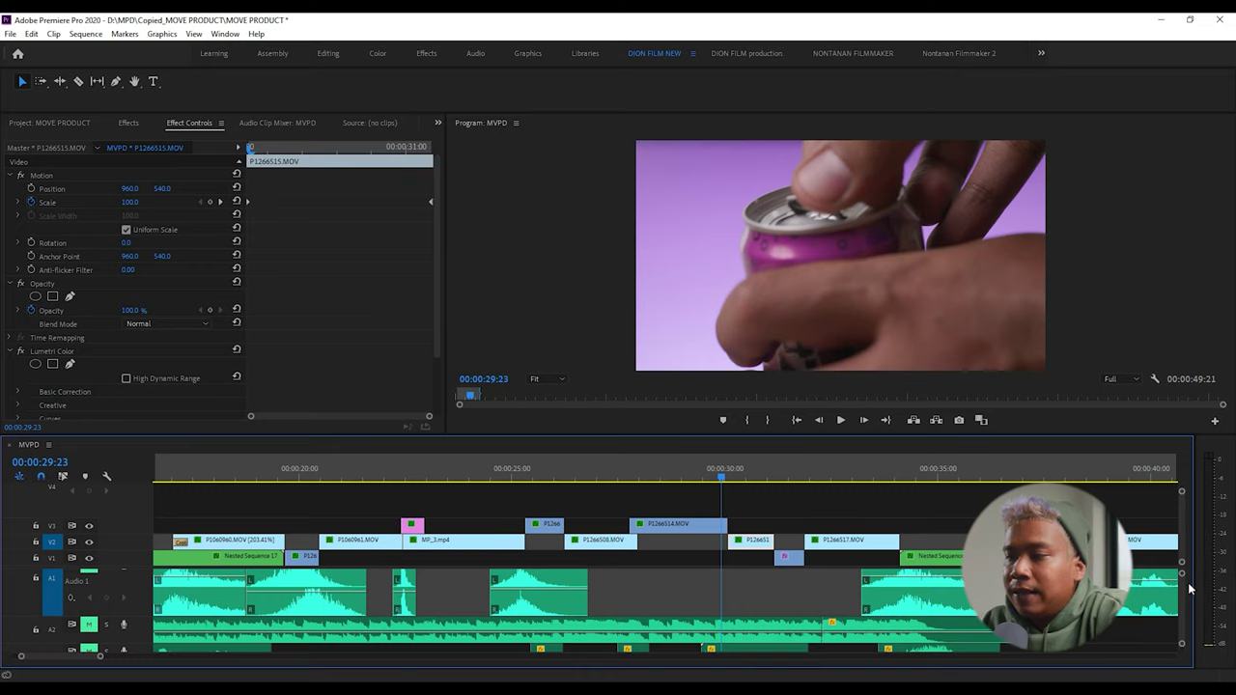
pyautogui.scroll(-4, 851, 606)
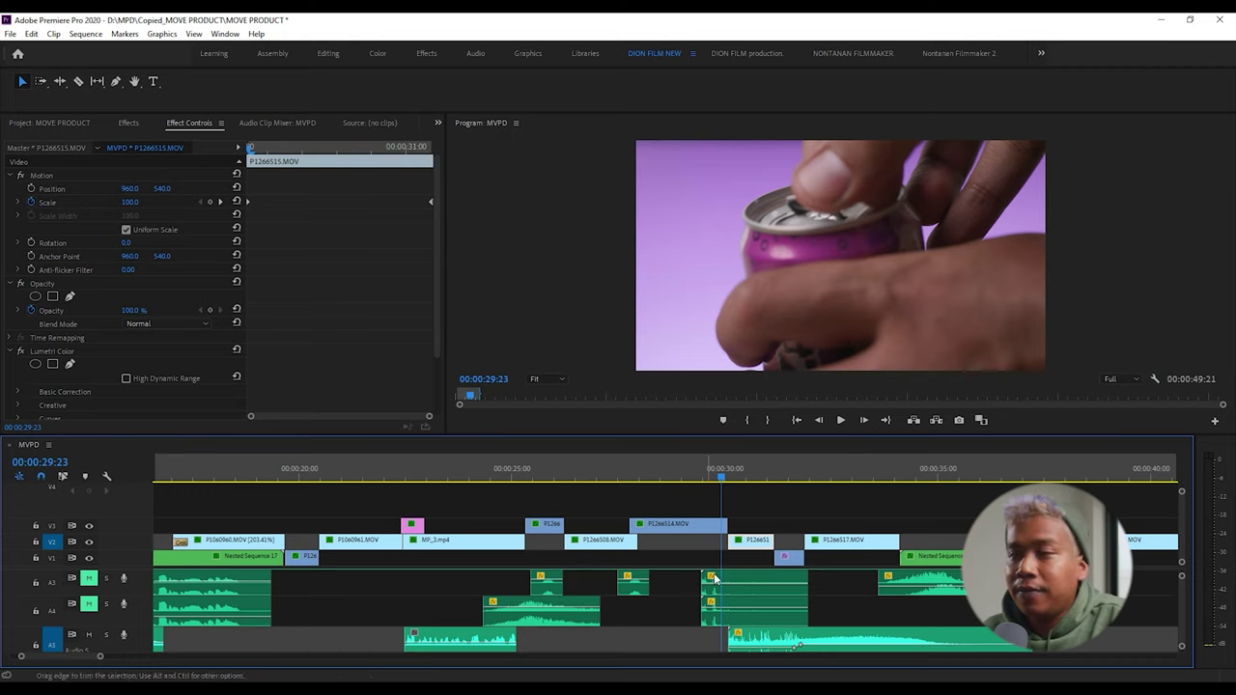
# - Scrub the can-opening moment around 00:00:29:12, select P1266514.MOV and return to 00:00:29:08
pyautogui.click(704, 475)
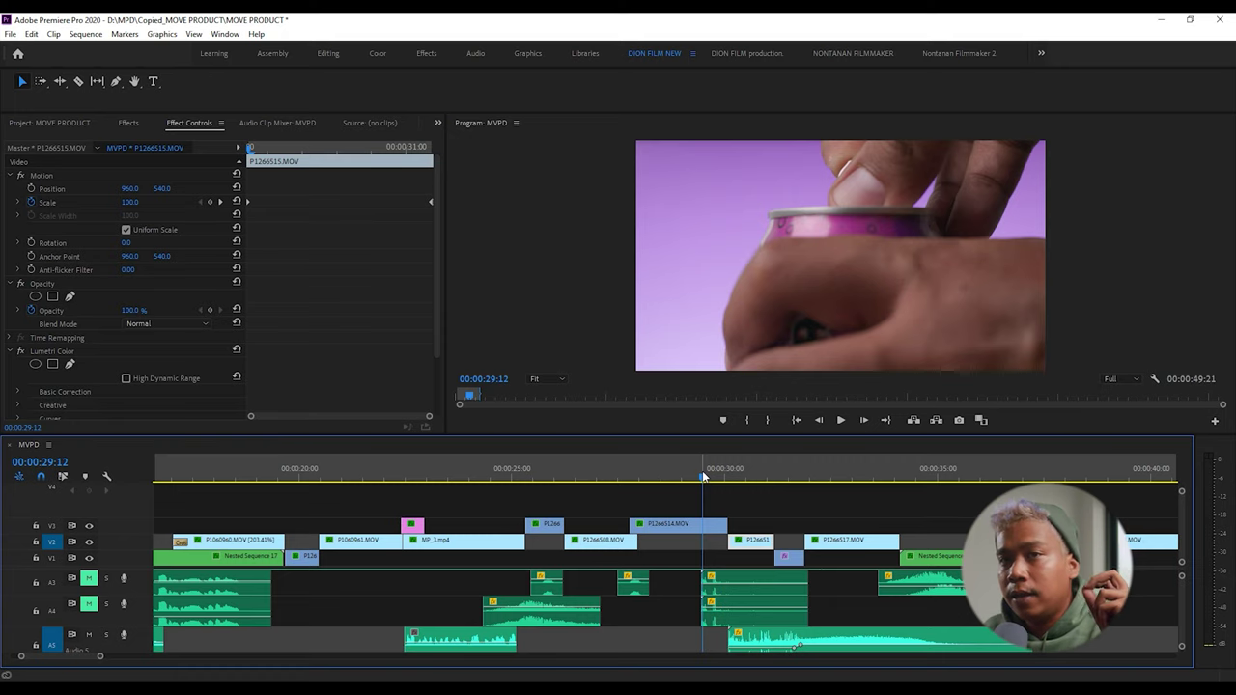
pyautogui.moveTo(699, 473); pyautogui.dragTo(709, 477)
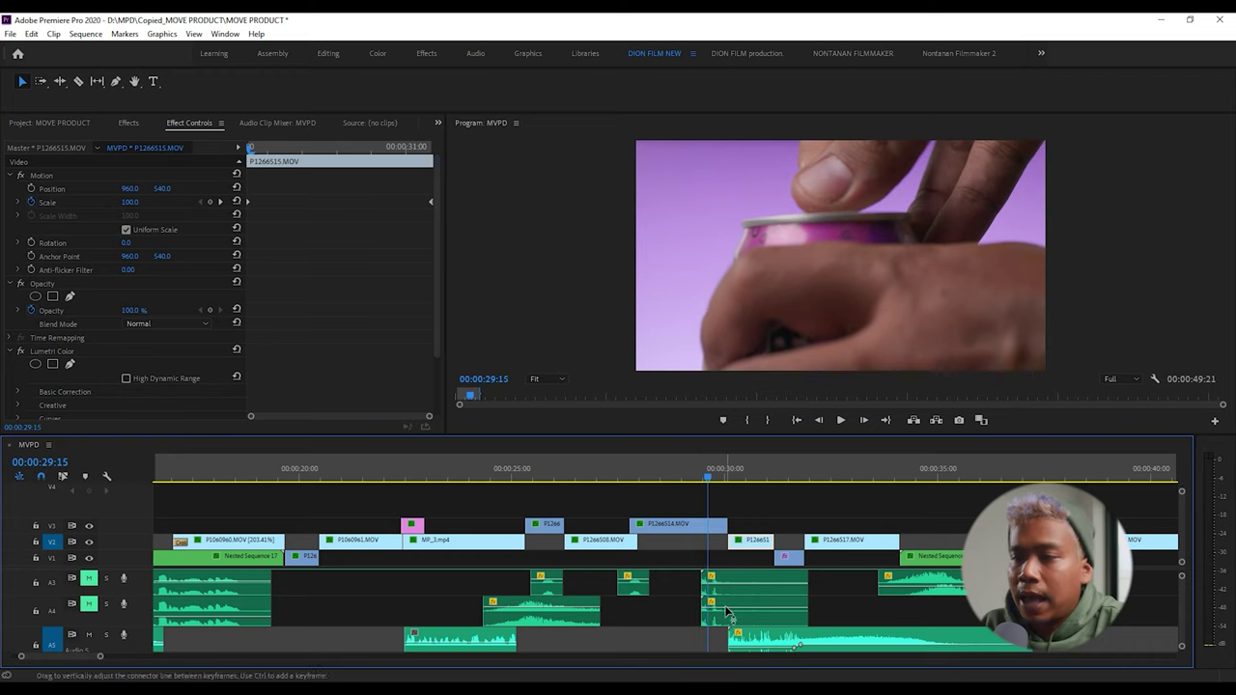
pyautogui.click(720, 585)
pyautogui.click(711, 527)
pyautogui.click(698, 473)
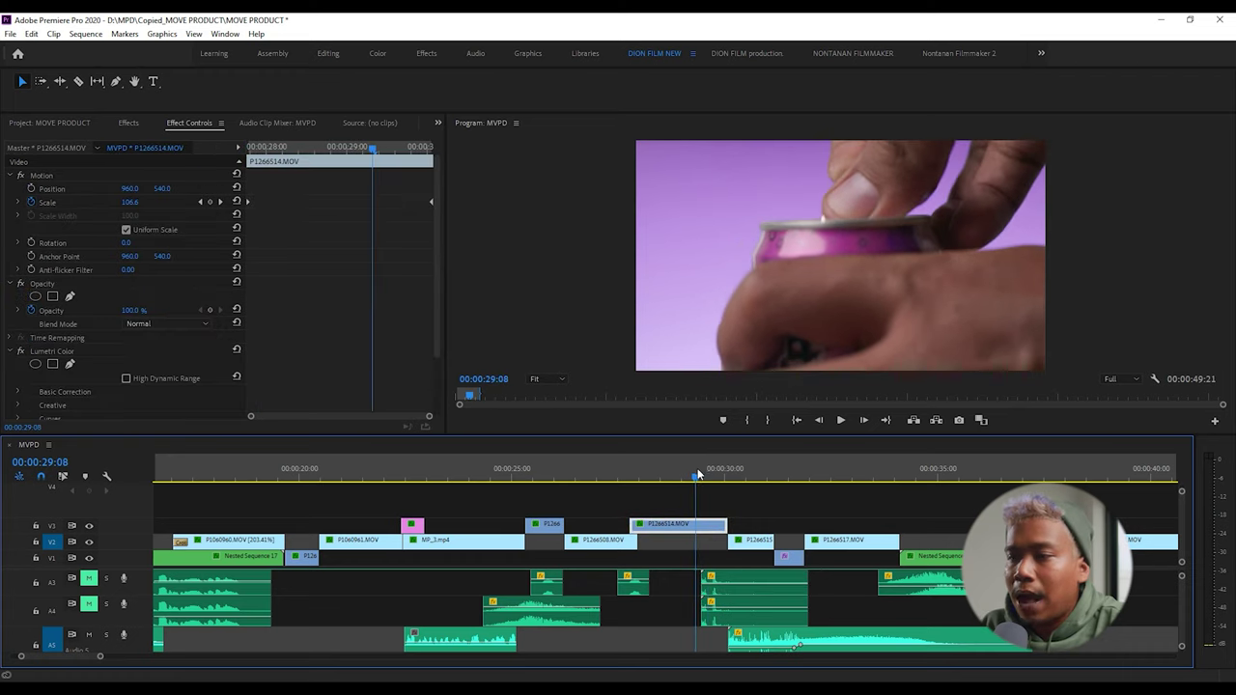
# - Select the can-opening sound effect atsound-effect.mp3 on A4 and scrub to the opened can at 00:00:29:23
pyautogui.click(716, 582)
pyautogui.click(726, 618)
pyautogui.moveTo(699, 486)
pyautogui.mouseDown()
pyautogui.moveTo(733, 488)
pyautogui.moveTo(722, 484)
pyautogui.mouseUp()
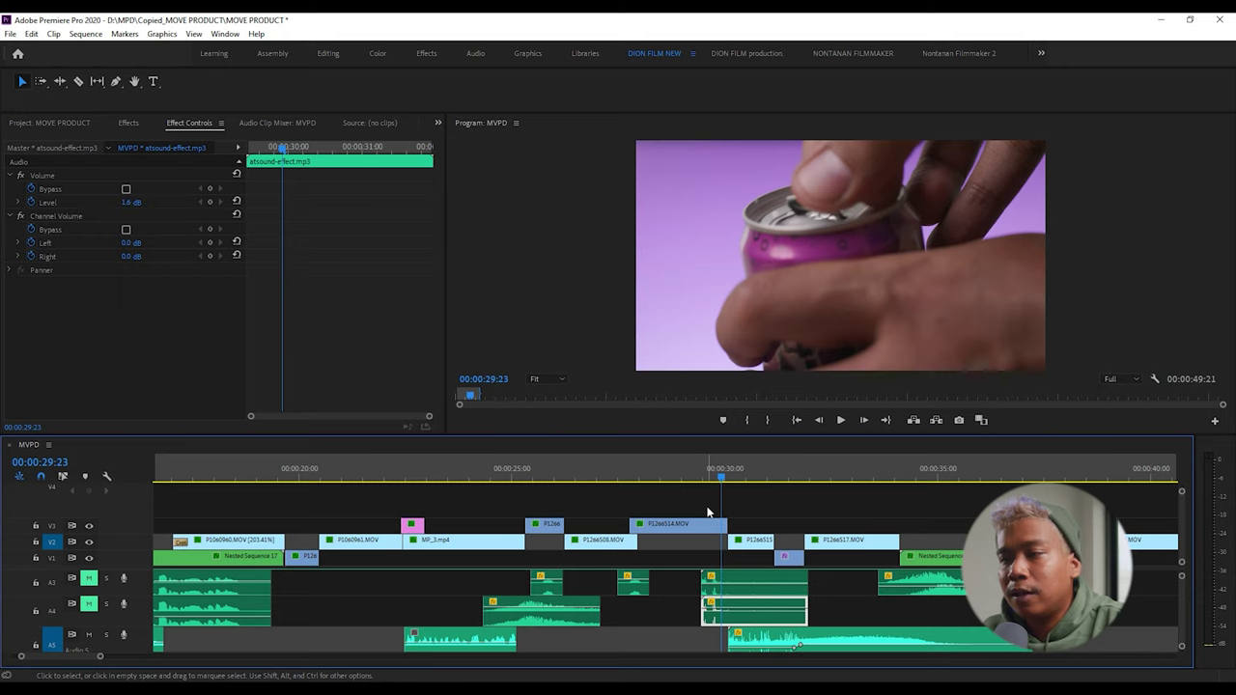
# - Scrub from the can opening into the pouring shots, through 00:00:30:08 to the start of P1266517.MOV at 00:00:31:24
pyautogui.moveTo(706, 486); pyautogui.dragTo(741, 486)
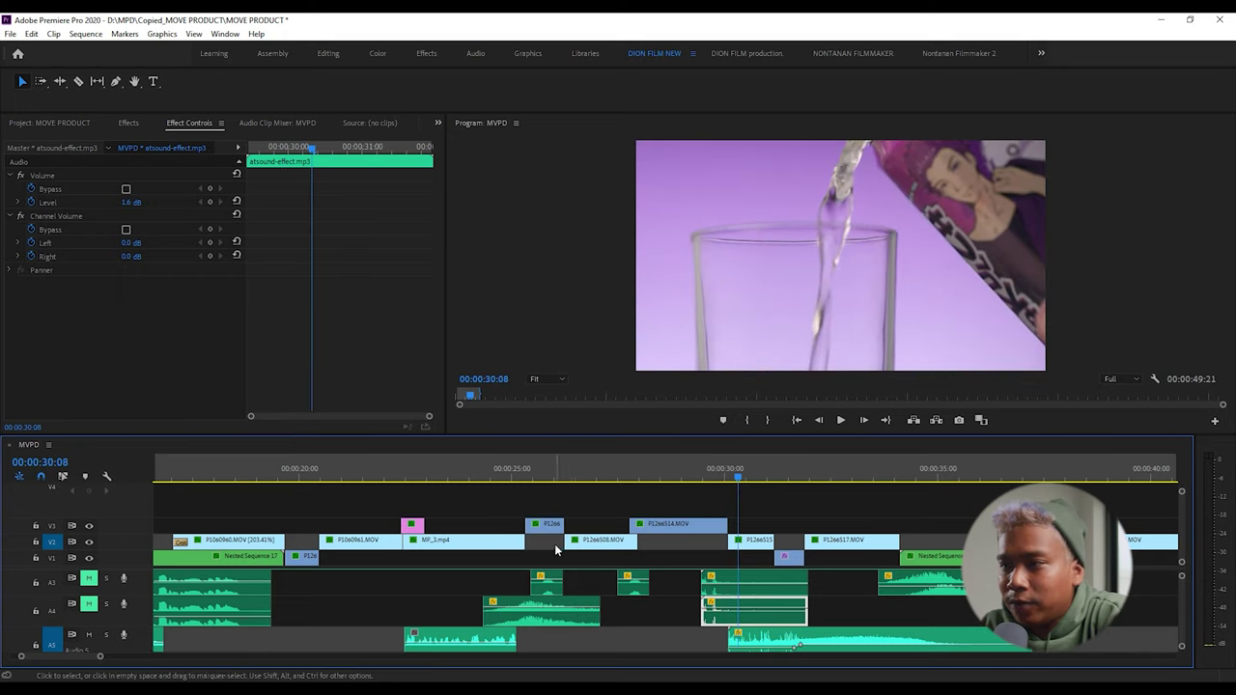
pyautogui.scroll(-3, 554, 543)
pyautogui.moveTo(616, 471); pyautogui.dragTo(696, 489)
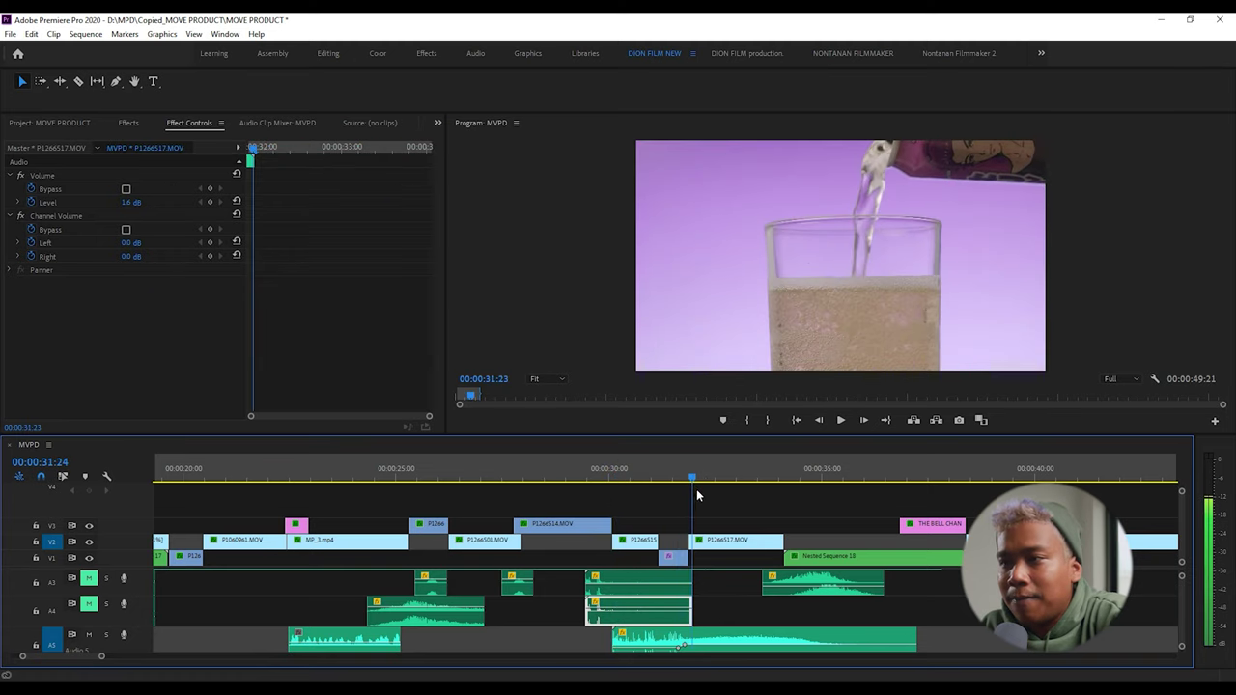
# - Scrub past P1266517.MOV into Nested Sequence 18 to review the can-and-glass shot and its whoosh sound at 00:00:35:07
pyautogui.hscroll(3, 556, 552)
pyautogui.hscroll(3, 555, 553)
pyautogui.moveTo(514, 486); pyautogui.dragTo(600, 502)
pyautogui.click(609, 556)
pyautogui.hscroll(4, 523, 501)
pyautogui.moveTo(523, 498)
pyautogui.mouseDown()
pyautogui.moveTo(389, 487)
pyautogui.moveTo(540, 512)
pyautogui.moveTo(472, 517)
pyautogui.moveTo(526, 532)
pyautogui.moveTo(465, 508)
pyautogui.moveTo(472, 478)
pyautogui.moveTo(528, 491)
pyautogui.moveTo(558, 480)
pyautogui.moveTo(455, 483)
pyautogui.moveTo(526, 490)
pyautogui.mouseUp()
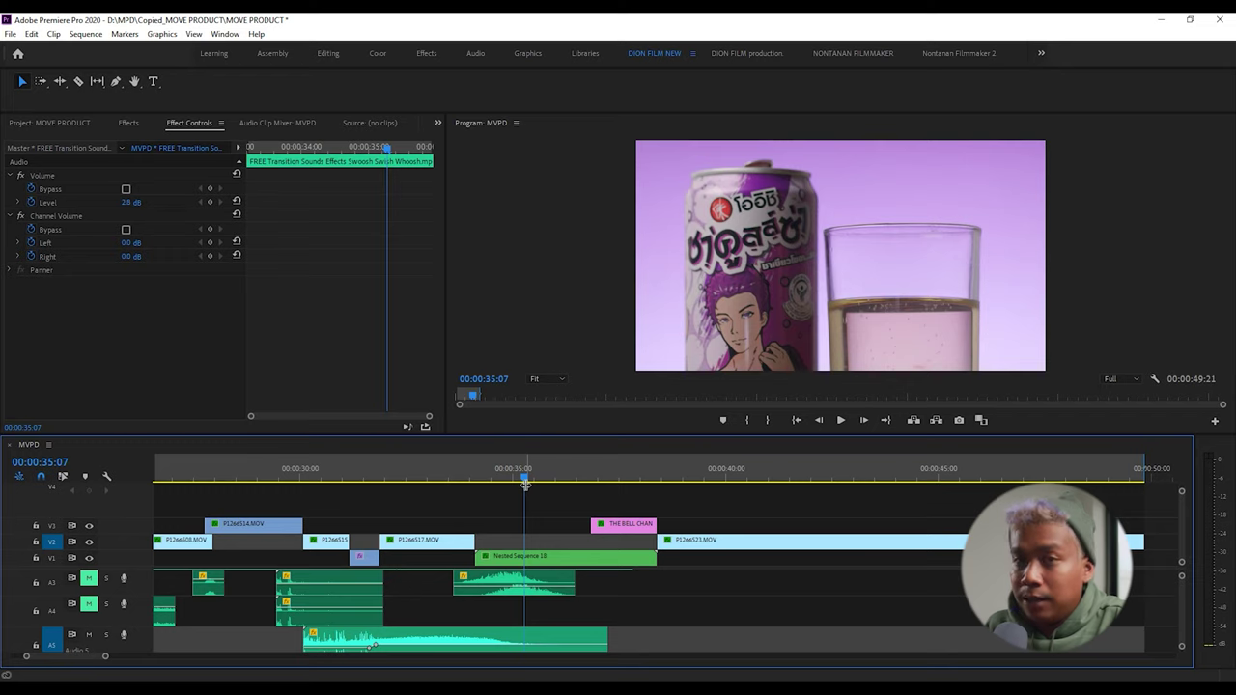
# - Return to the start of Nested Sequence 18, inspect its Scale keyframes at 00:00:34:12 and scrub on through the clip
pyautogui.moveTo(526, 483); pyautogui.dragTo(479, 470)
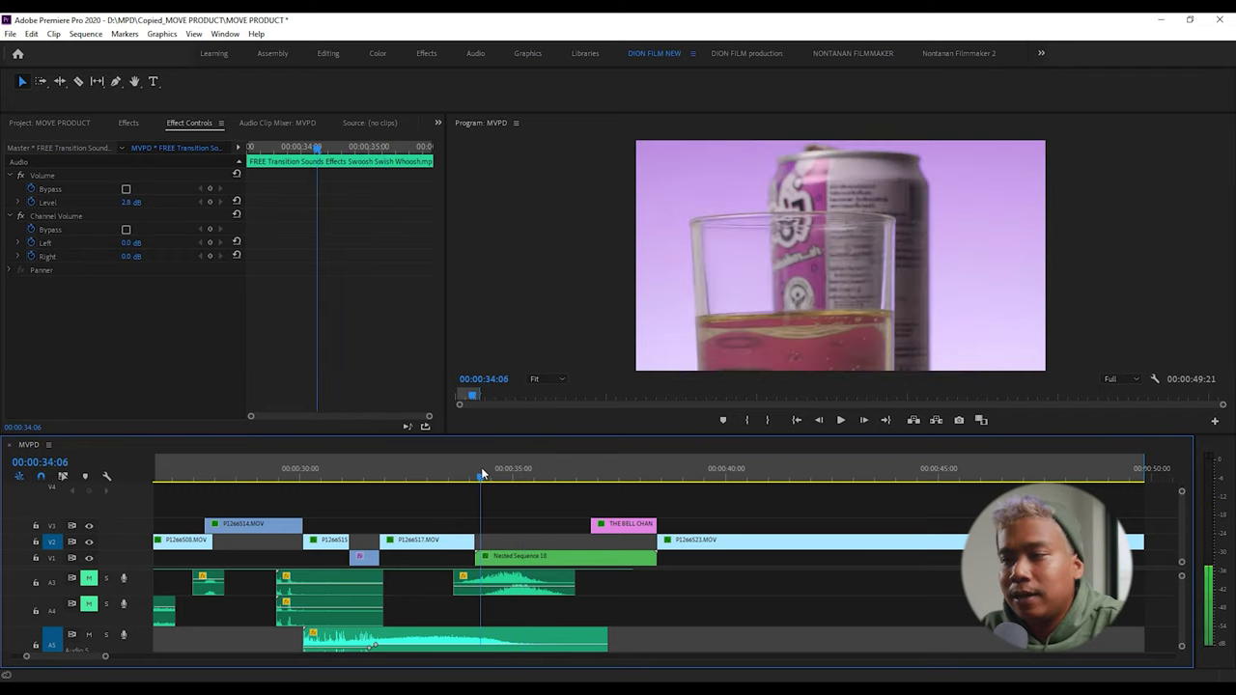
pyautogui.click(503, 557)
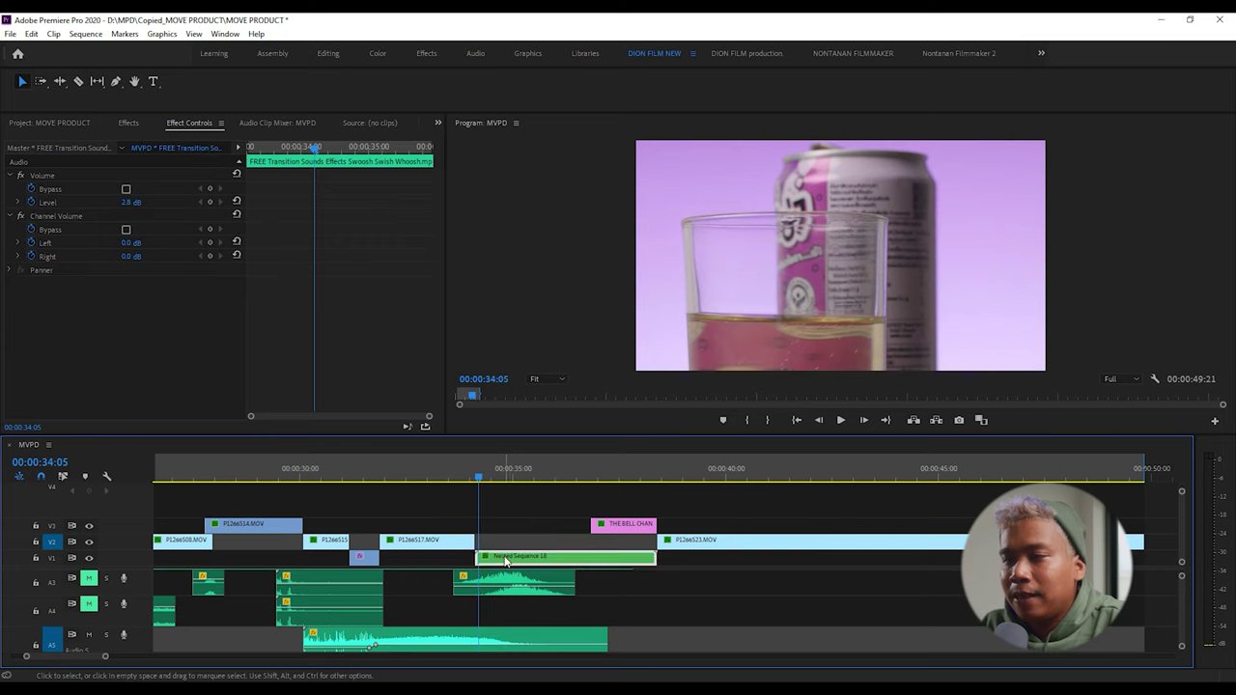
pyautogui.click(493, 480)
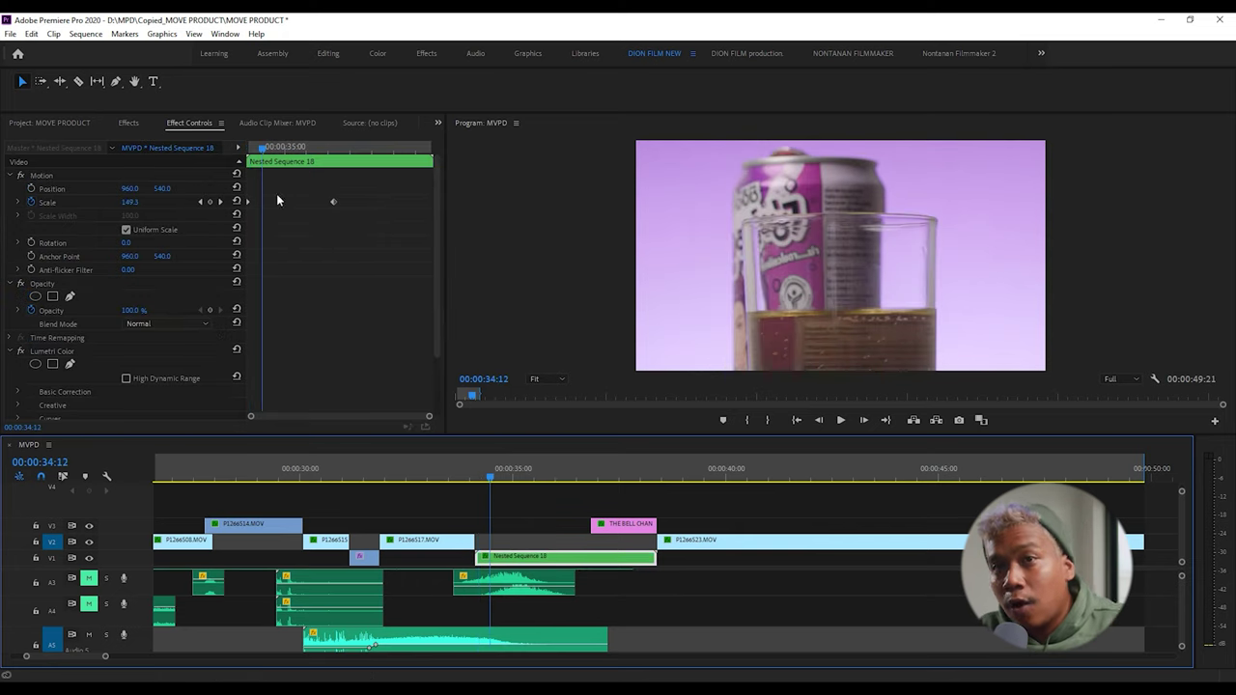
pyautogui.click(50, 202)
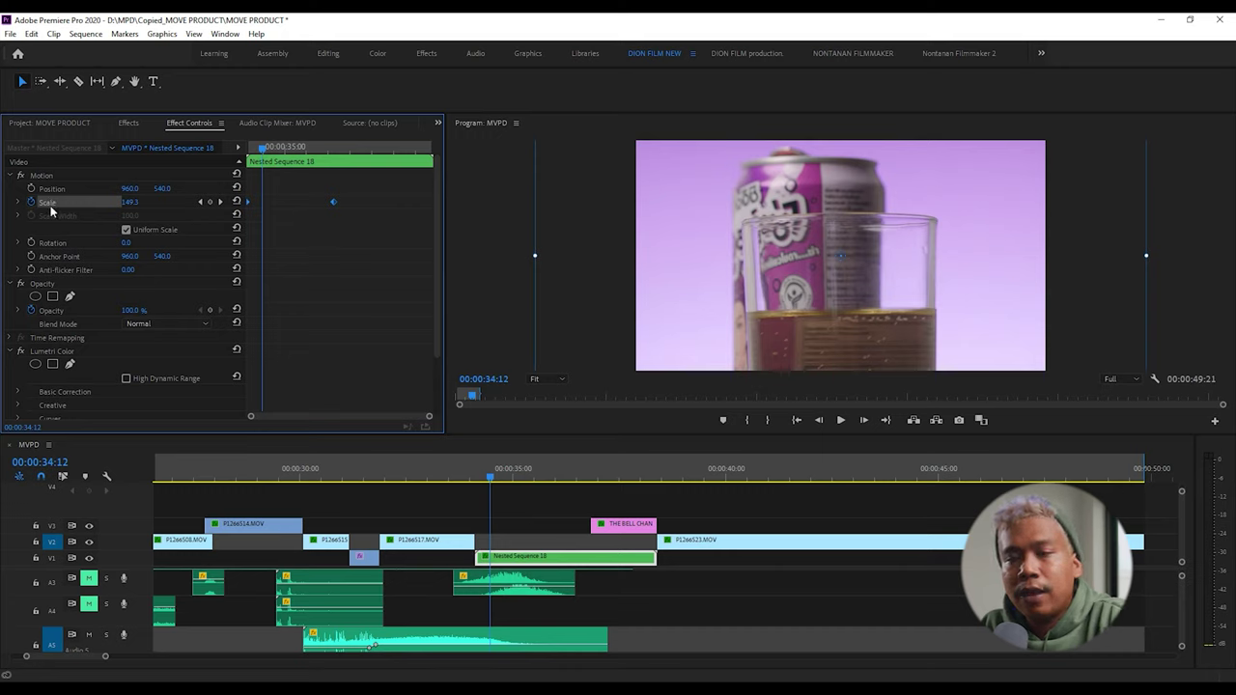
pyautogui.moveTo(478, 481); pyautogui.dragTo(640, 500)
pyautogui.scroll(-5, 468, 568)
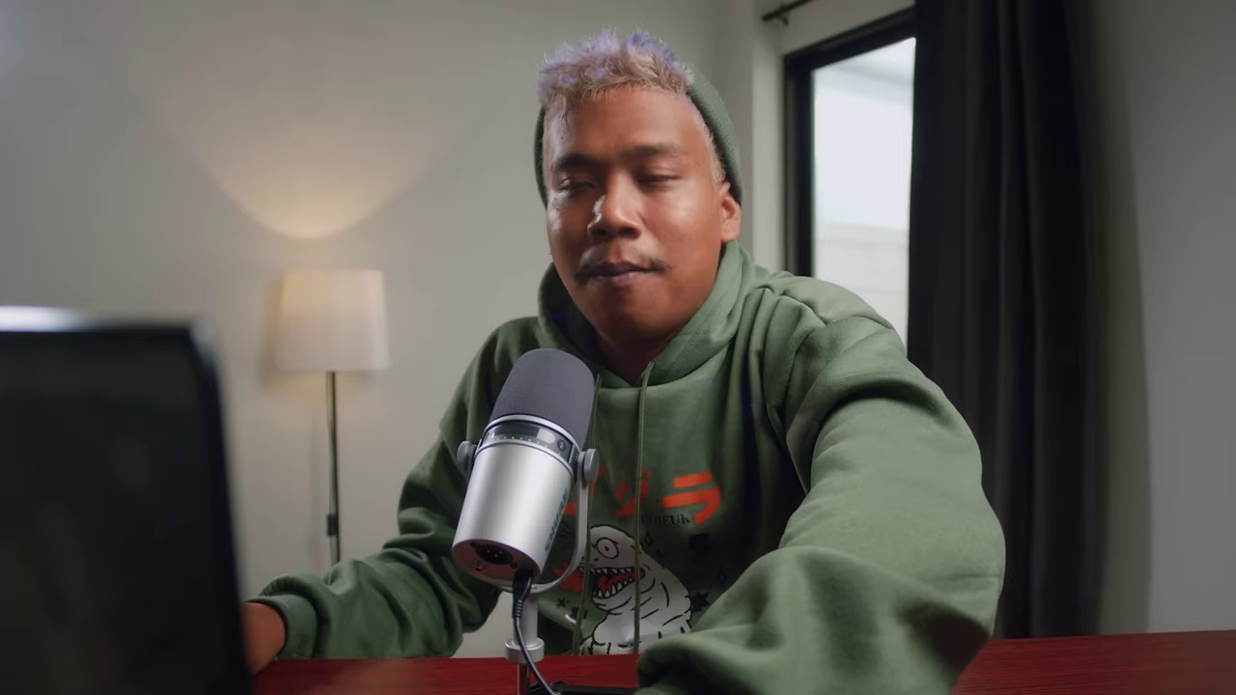